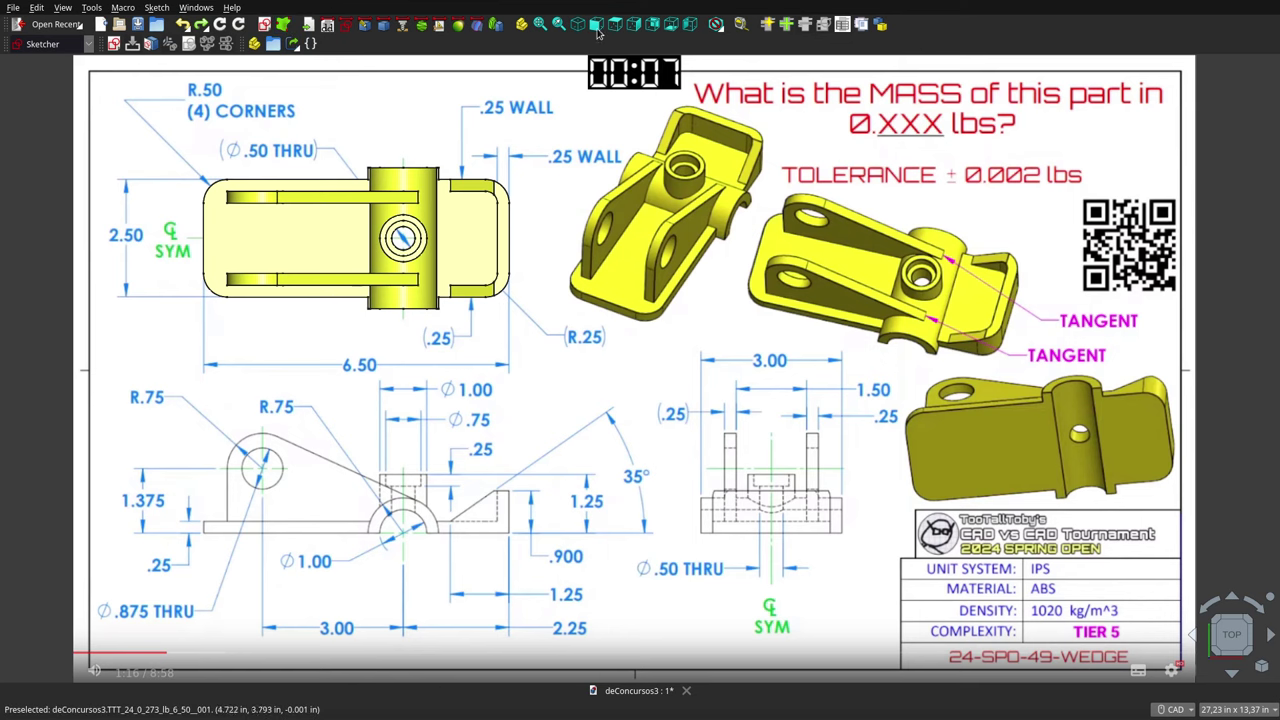
Check the reference drawing planes from the front, right, rear, right again and left views
click(596, 30)
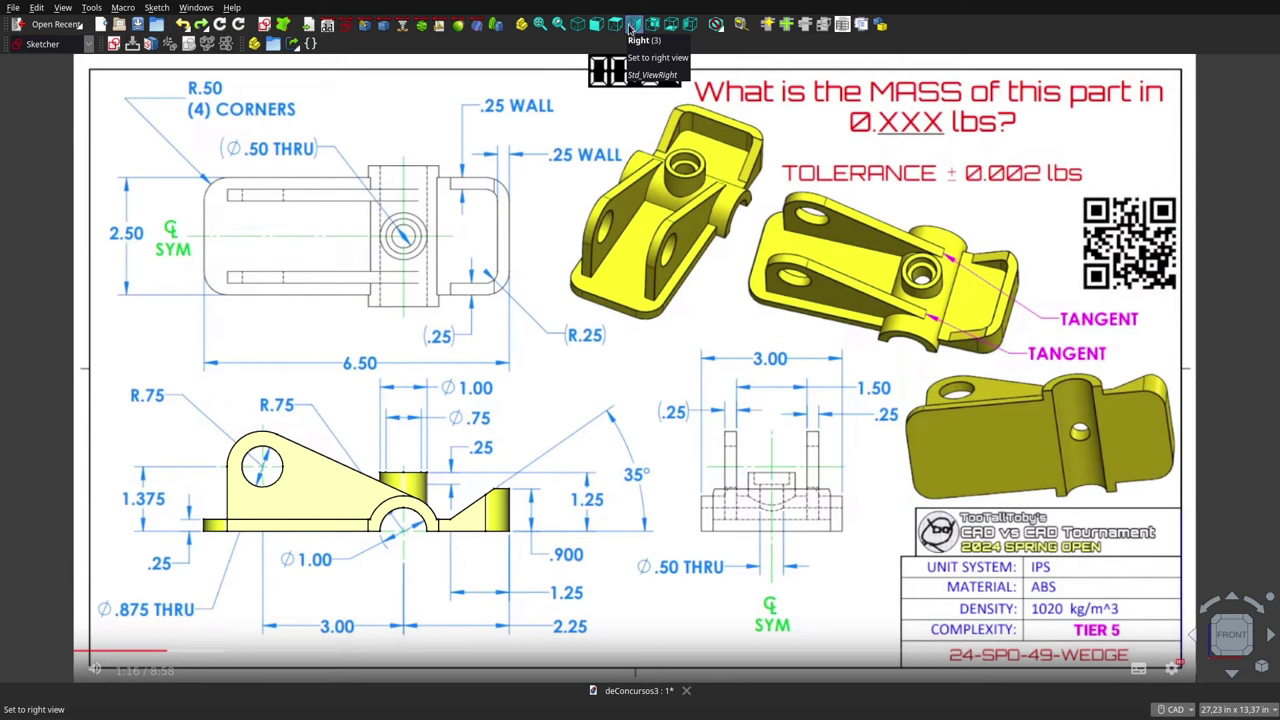
click(633, 24)
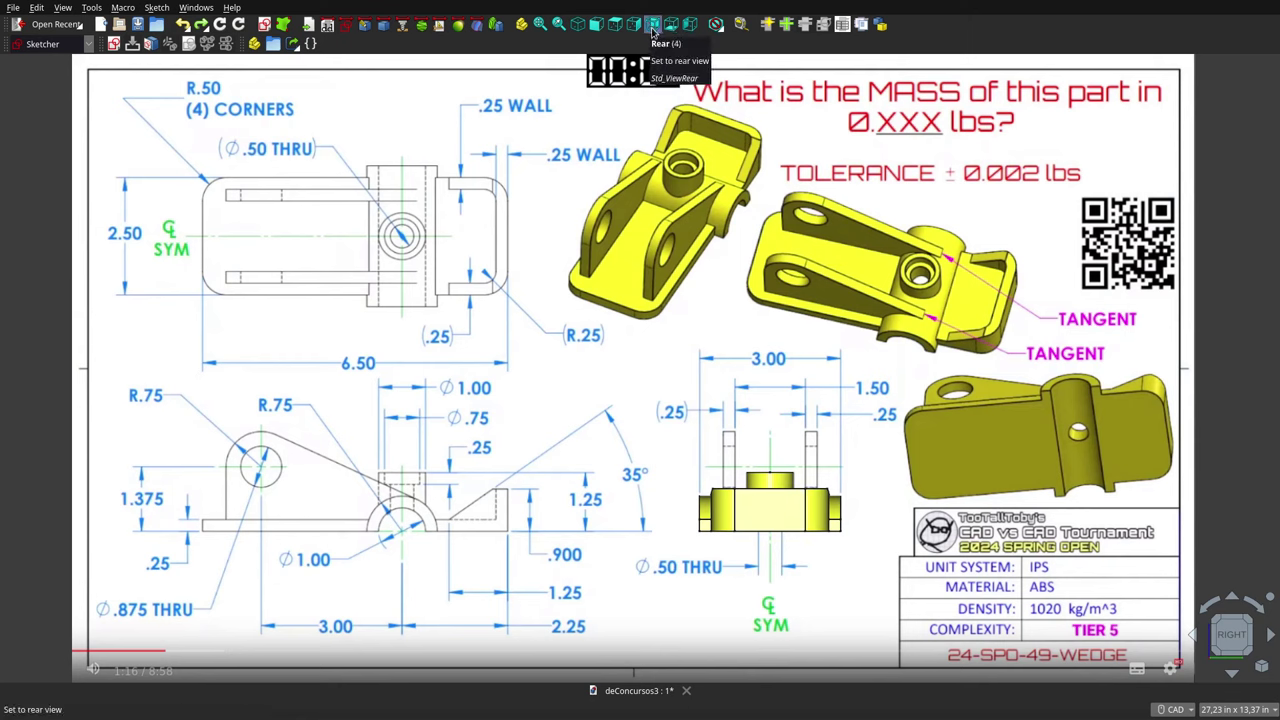
click(652, 33)
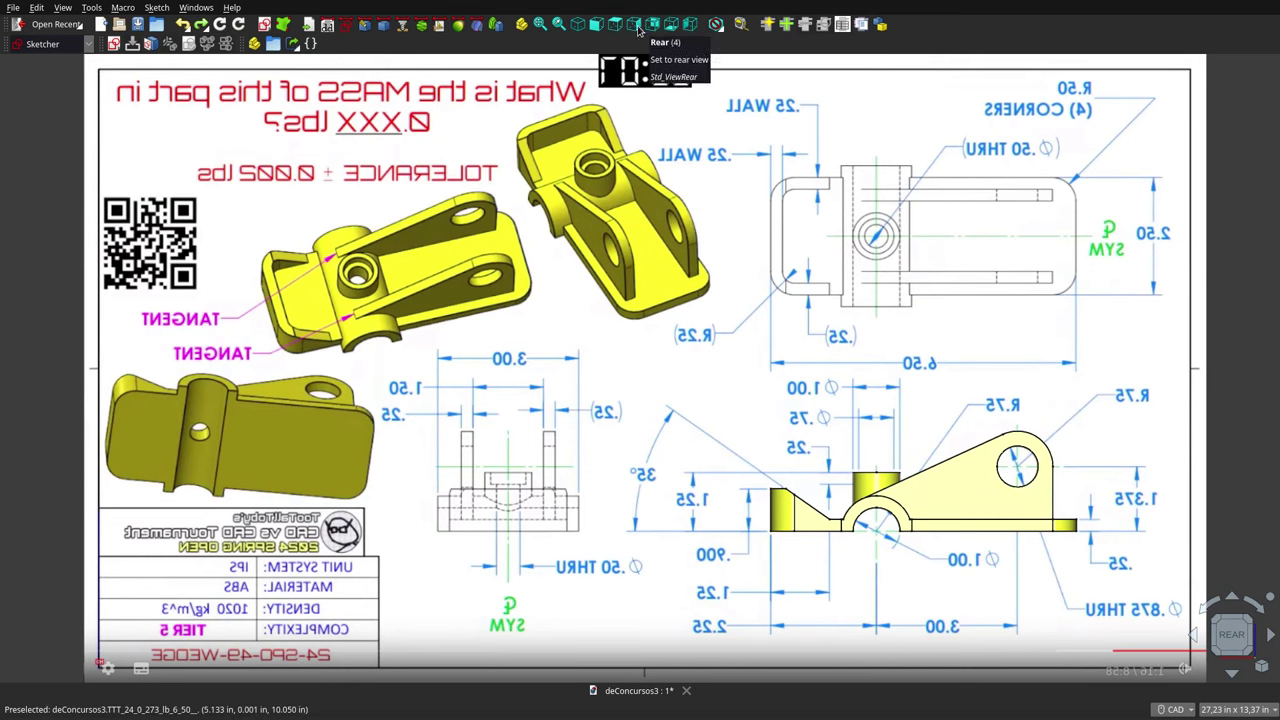
click(633, 27)
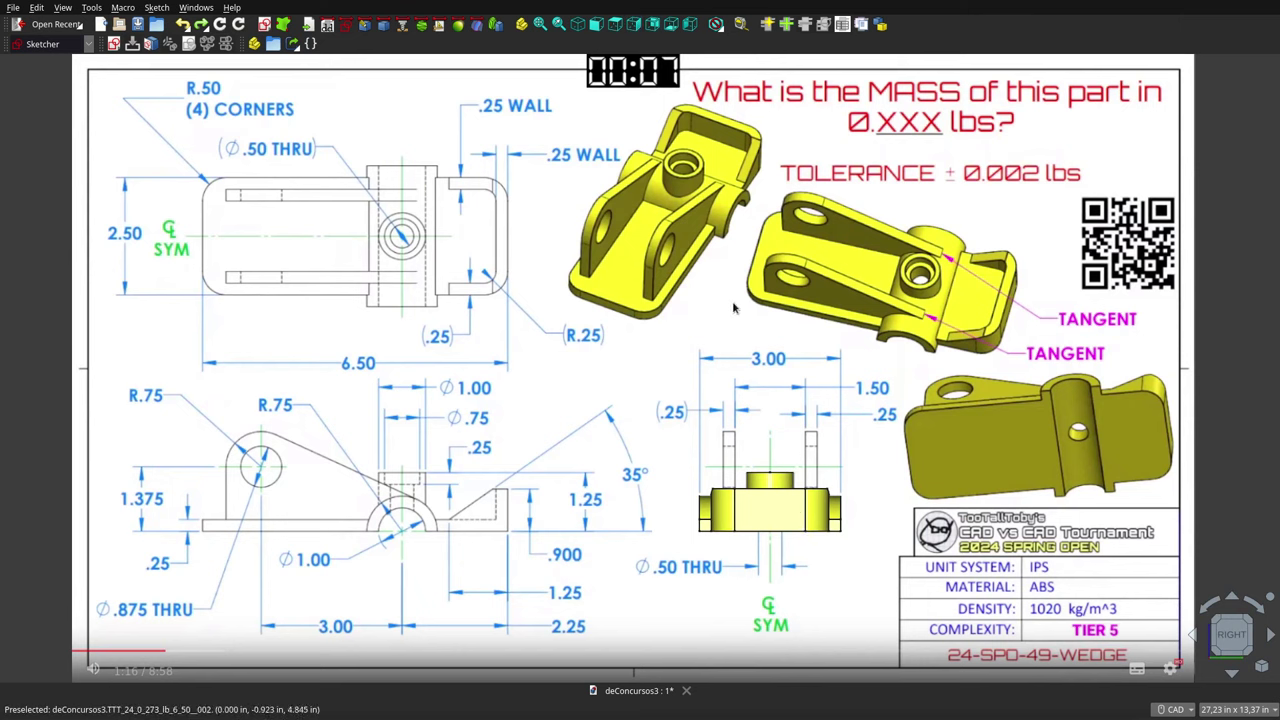
click(690, 24)
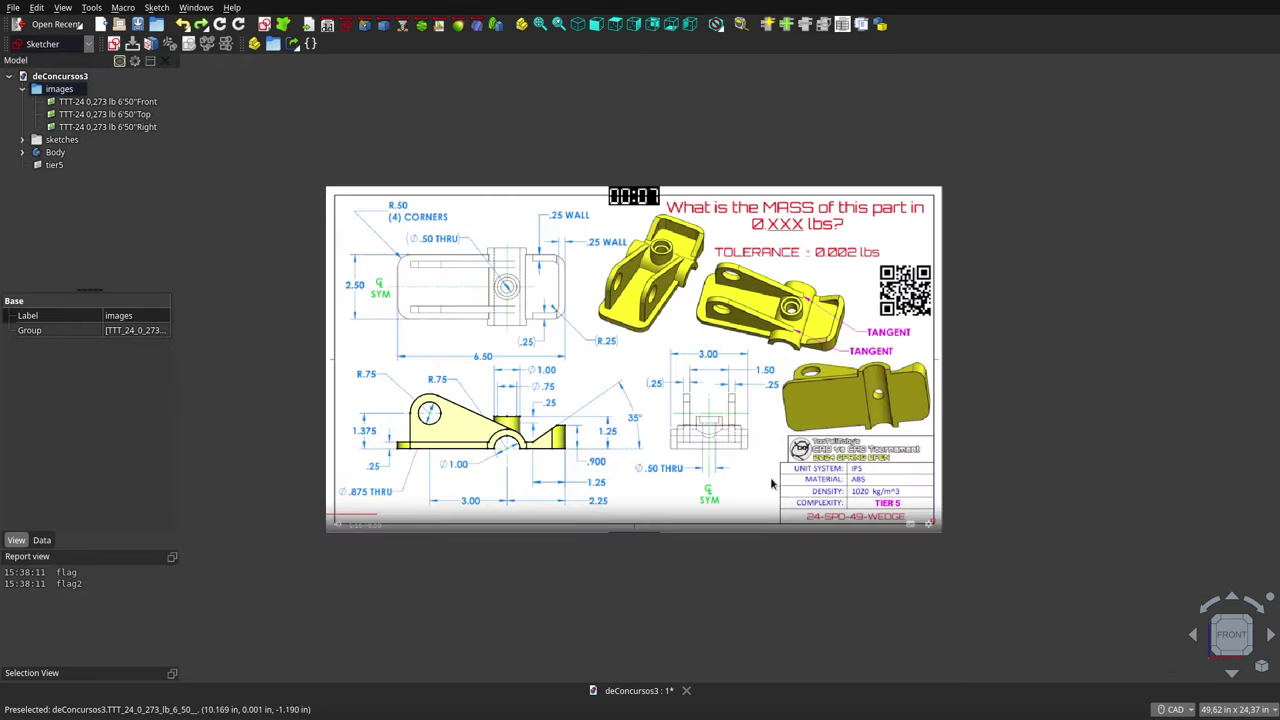
Select the deConcursos3 document in the tree to display its own properties
scroll(791, 497, up, 3)
scroll(800, 490, up, 2)
scroll(880, 470, down, 2)
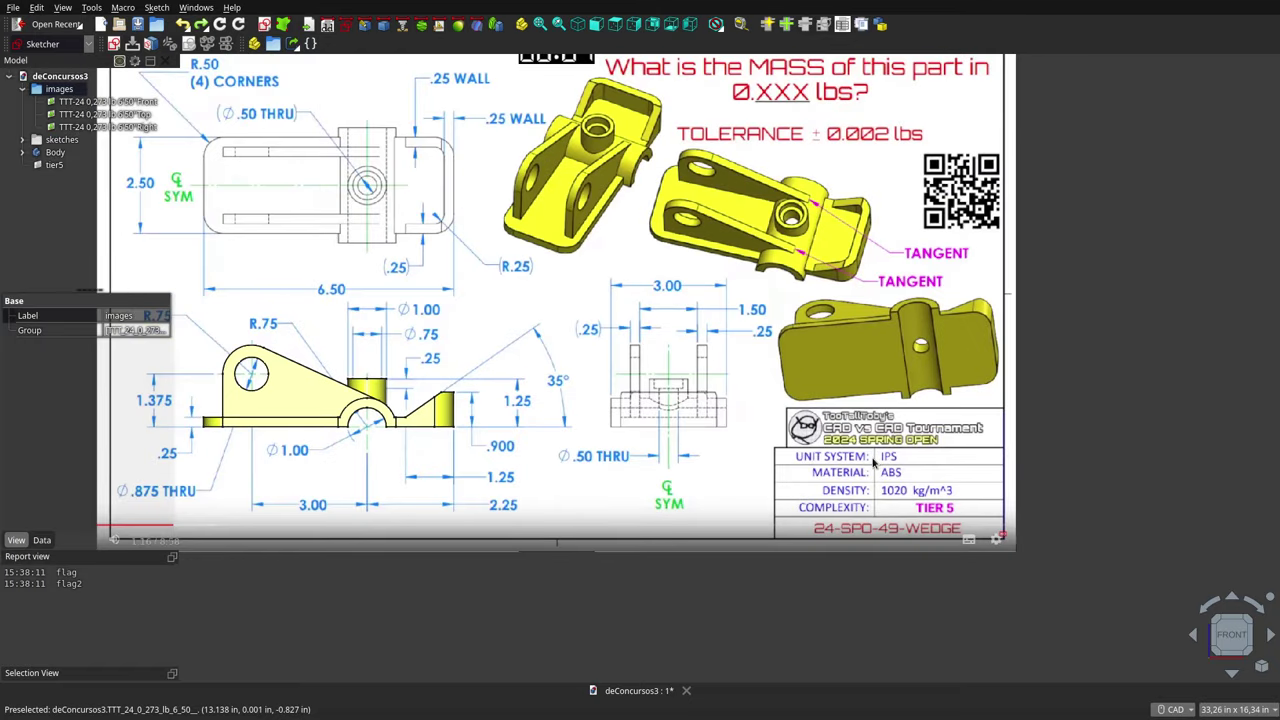
scroll(893, 456, down, 2)
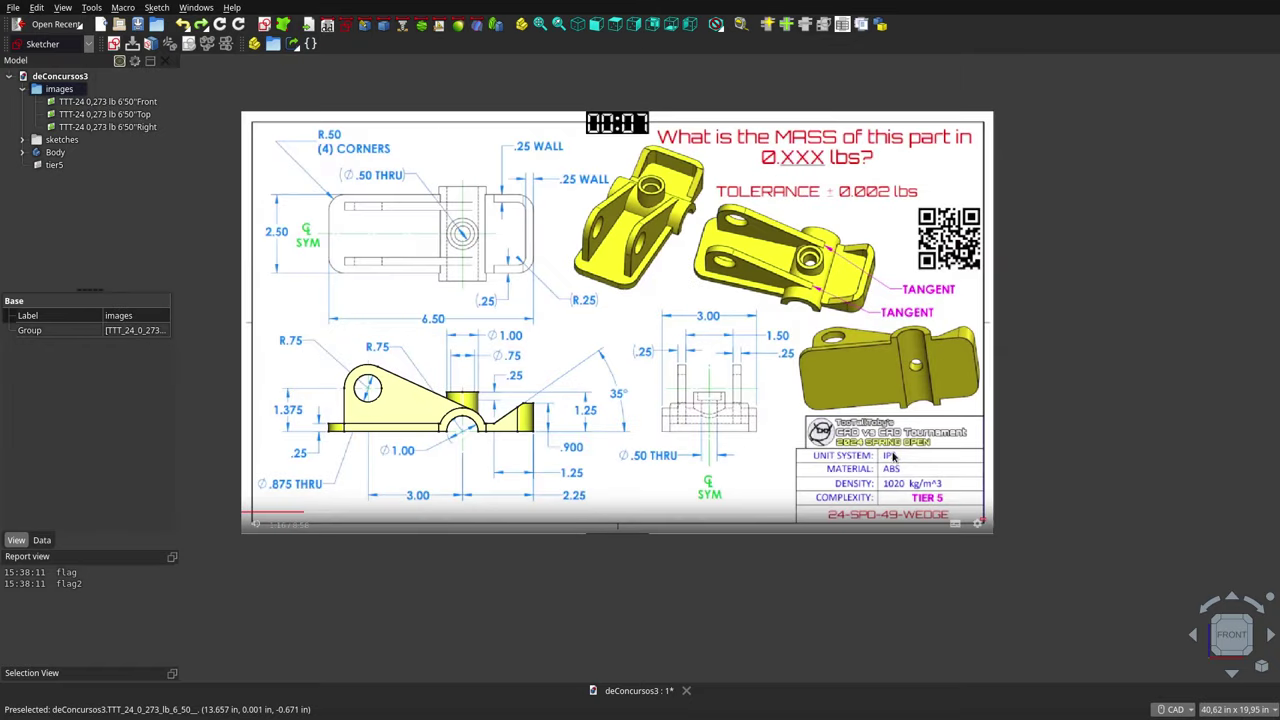
scroll(893, 456, down, 2)
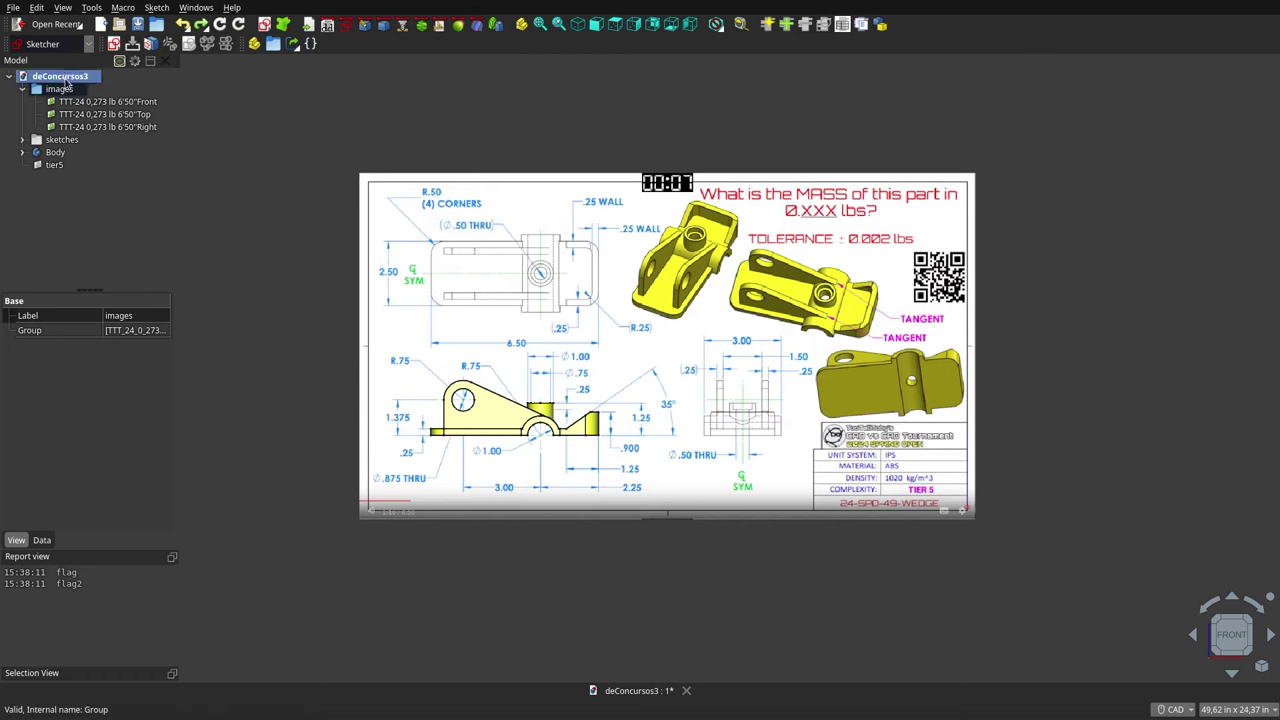
click(65, 80)
scroll(170, 478, down, 1)
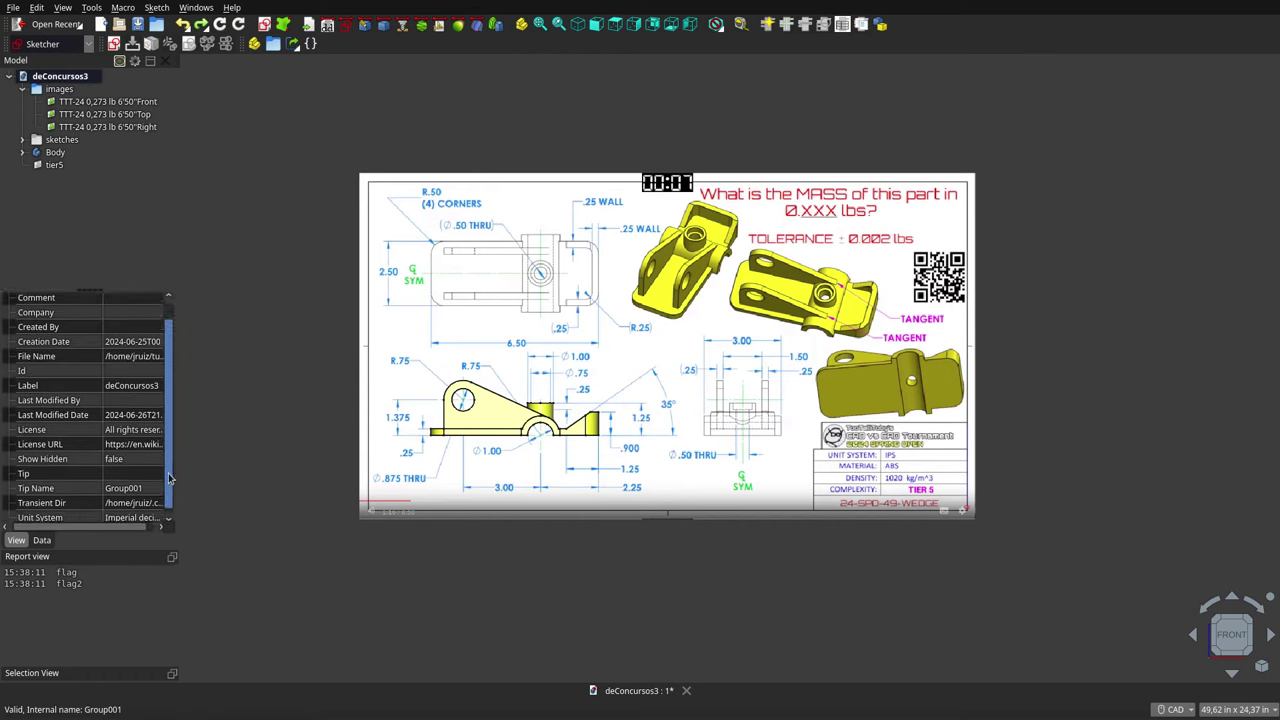
scroll(170, 478, down, 1)
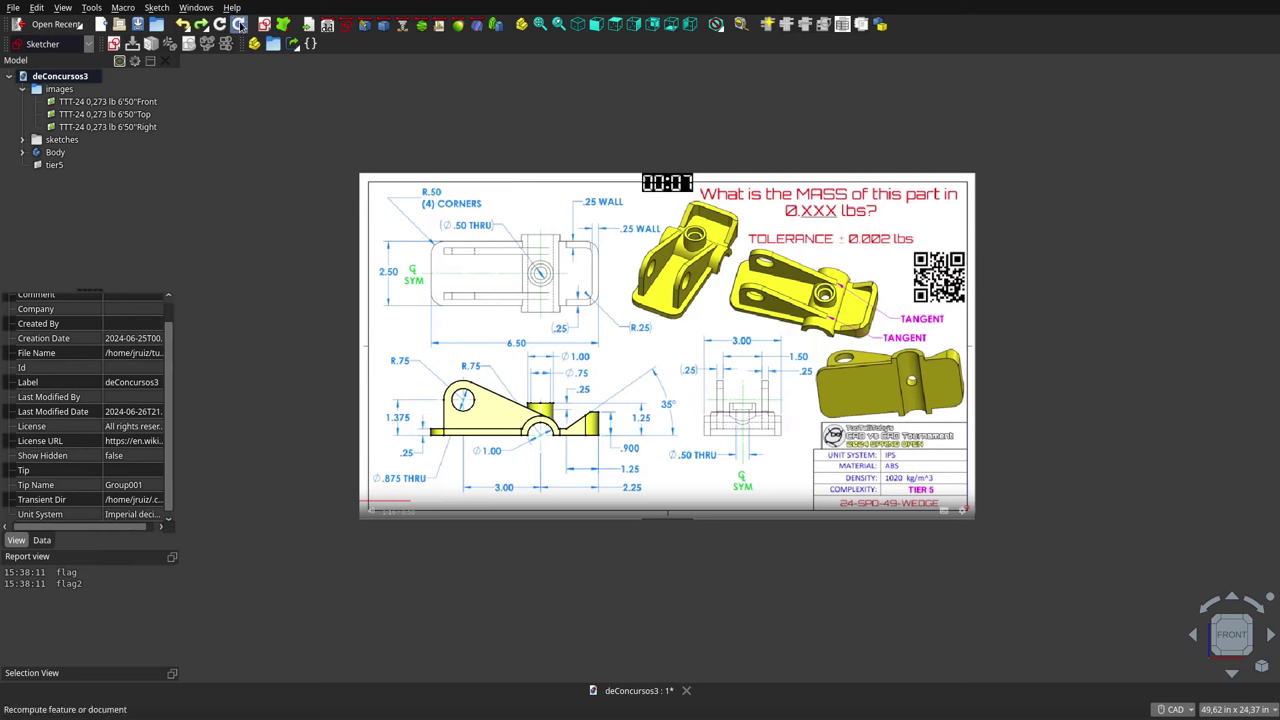
Widen the property panel and keep the unit system as Imperial decimal (in, lb)
click(240, 24)
click(184, 525)
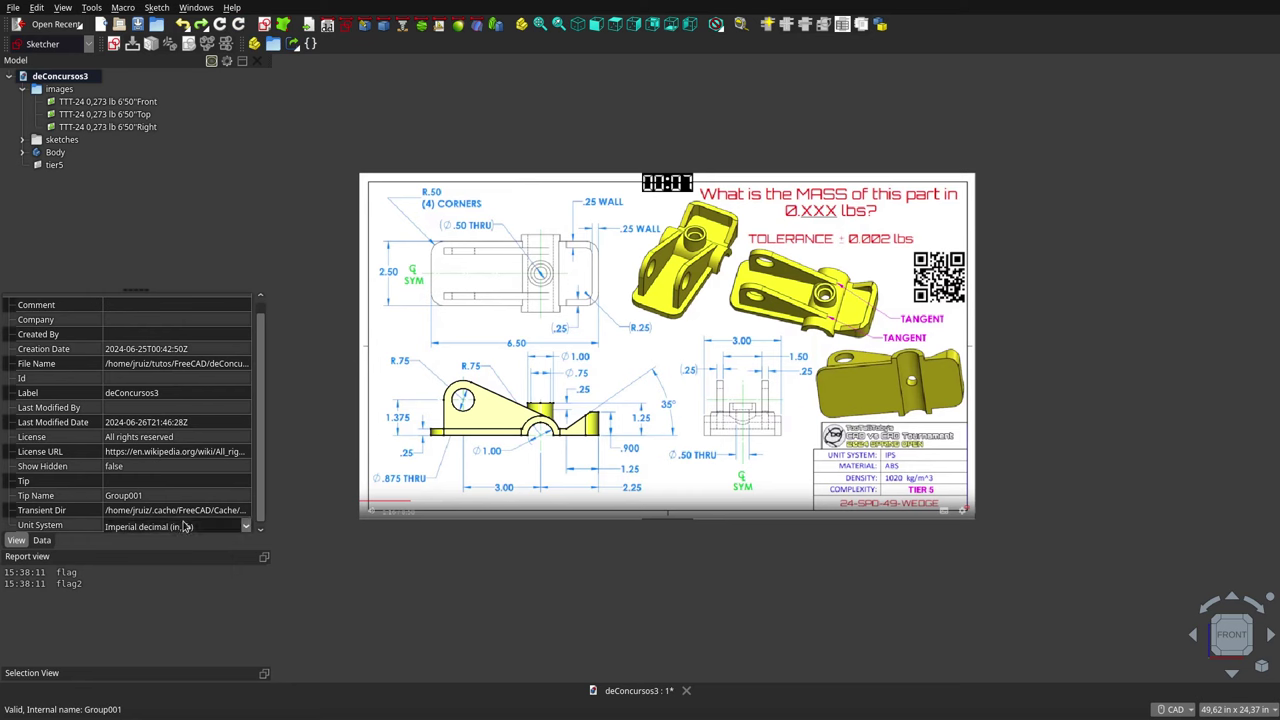
click(245, 529)
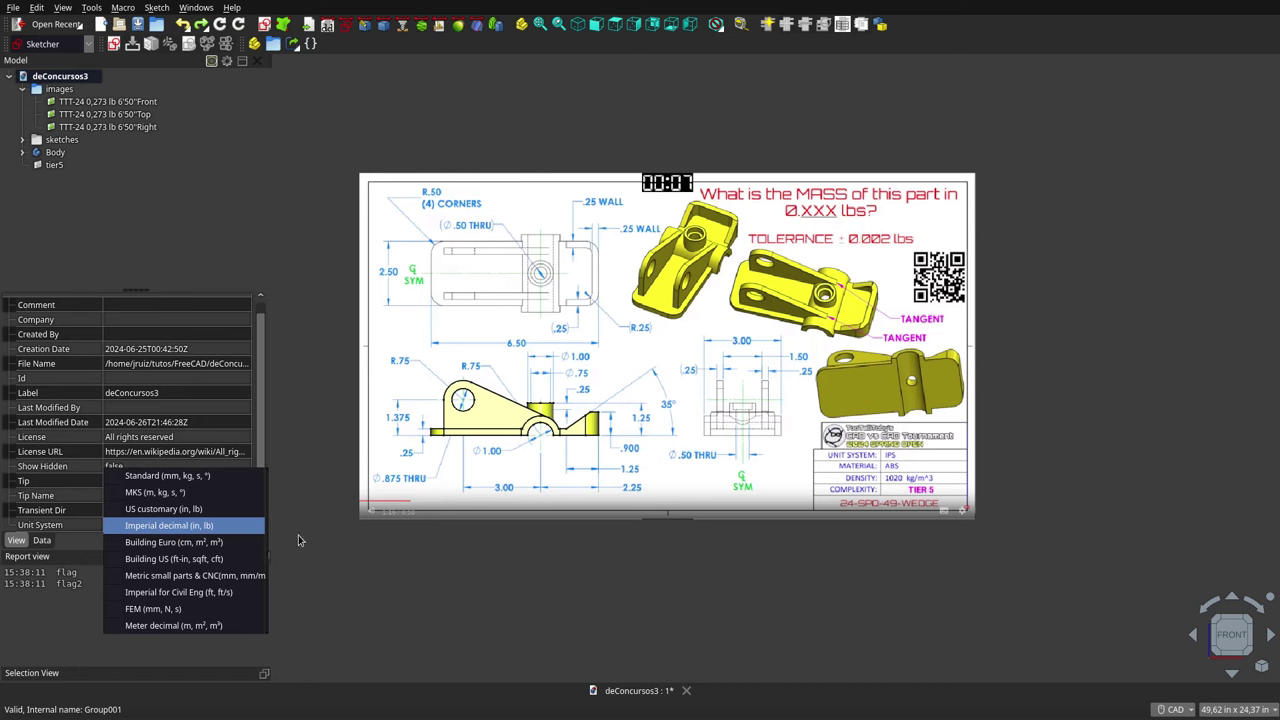
click(435, 580)
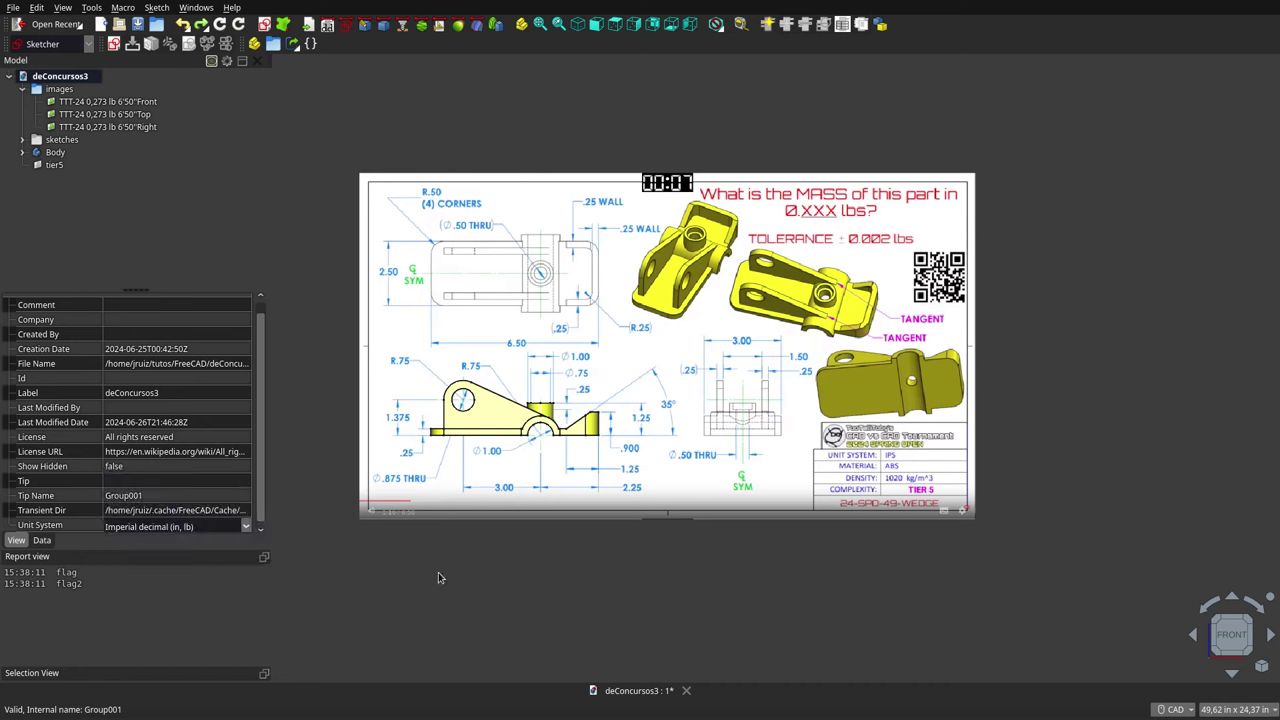
click(55, 152)
Select the Body to read density 1020 kg/m³, volume 7,416 in³, mass 0,273 lb; expand sketches
click(58, 153)
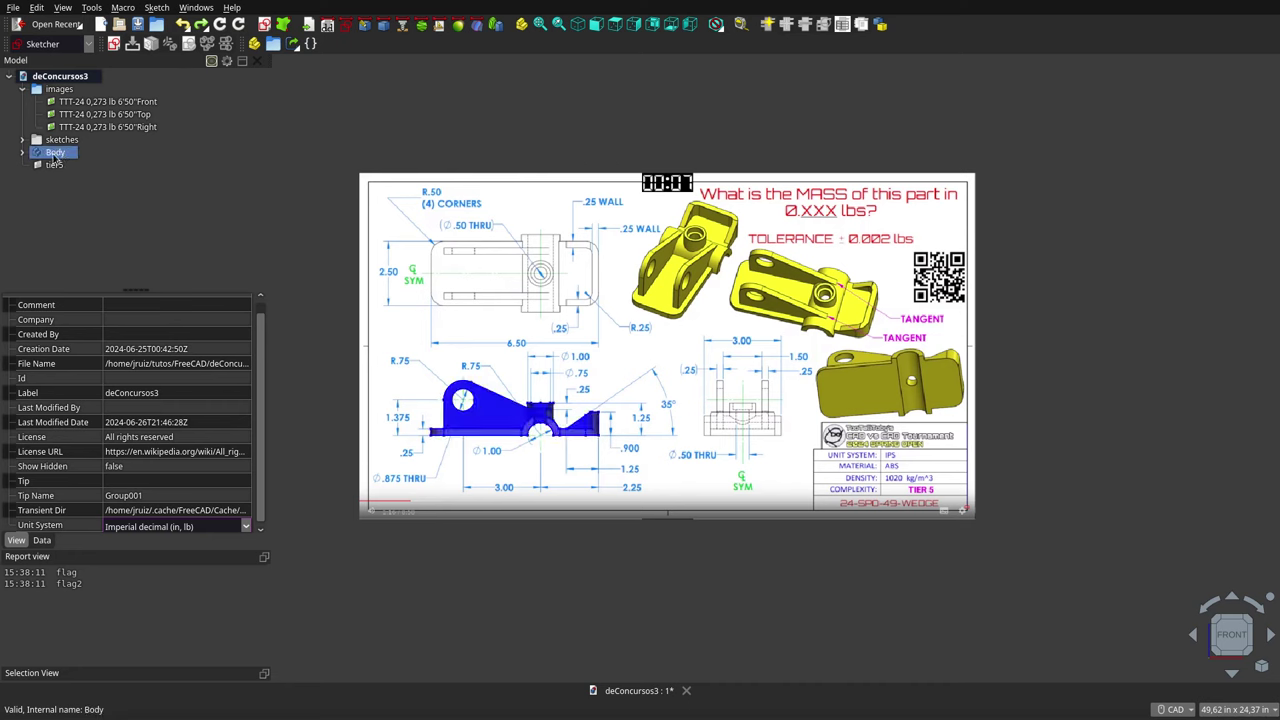
click(300, 305)
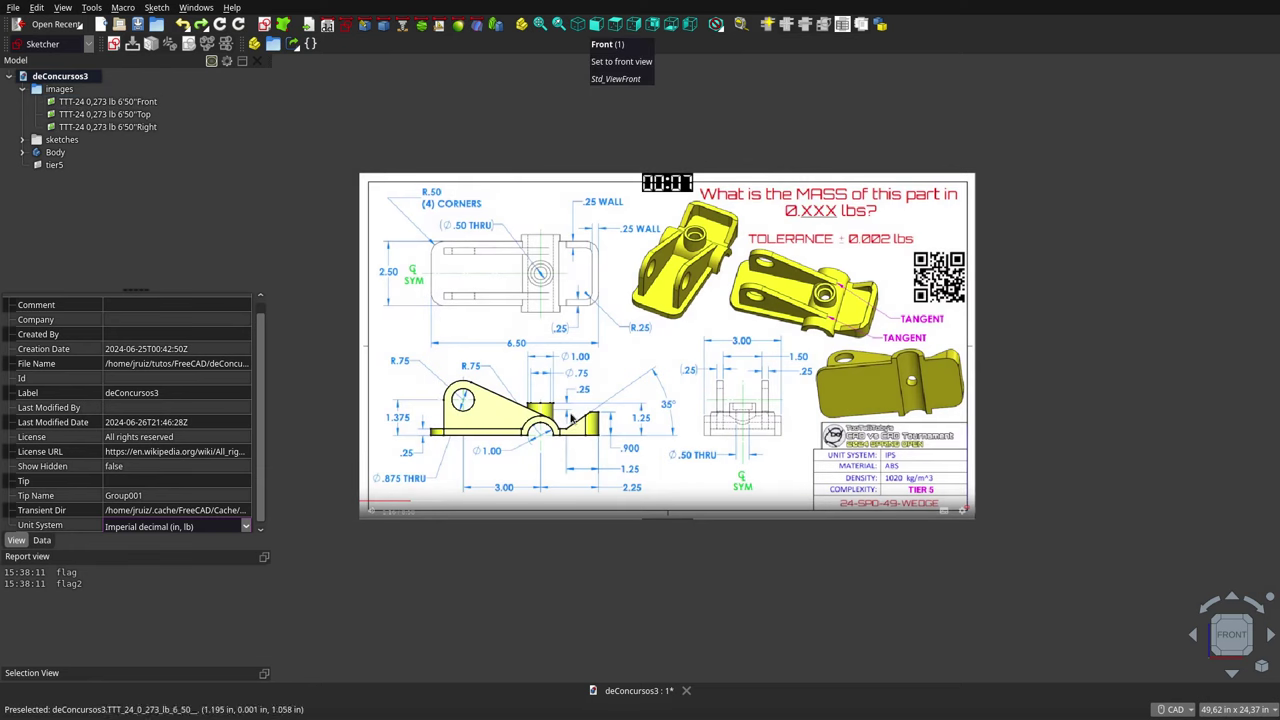
click(55, 152)
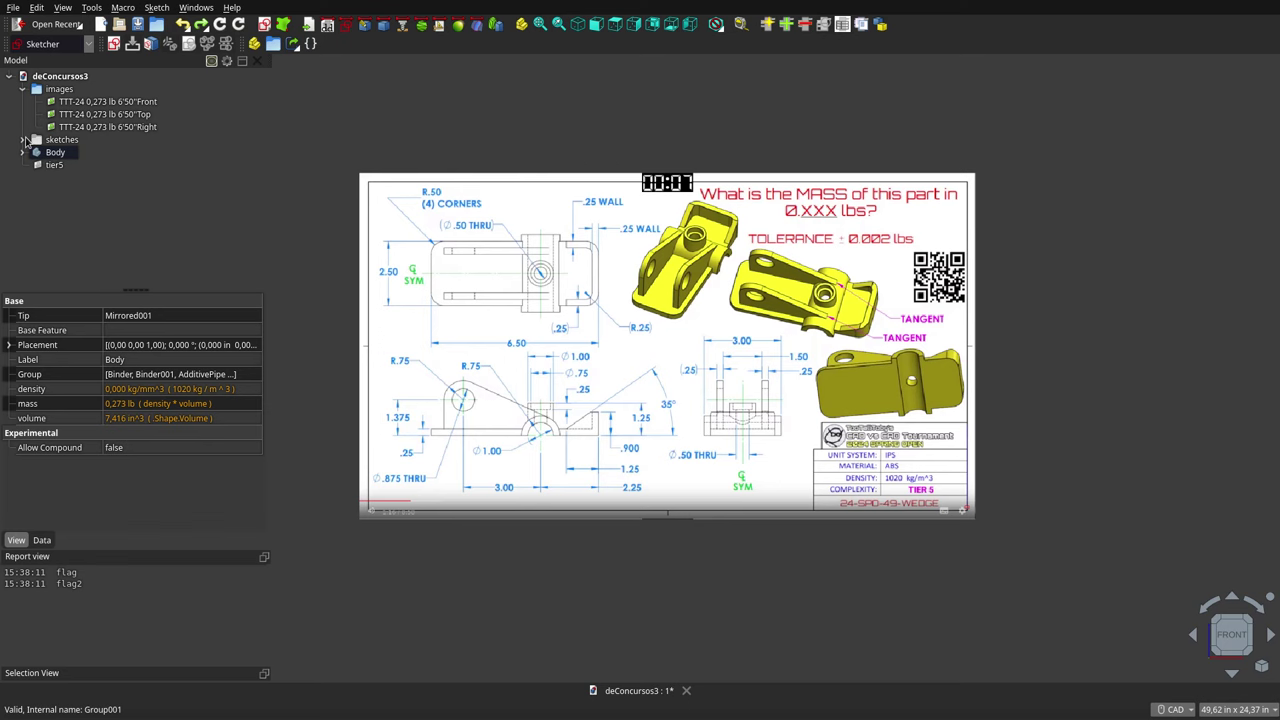
click(23, 140)
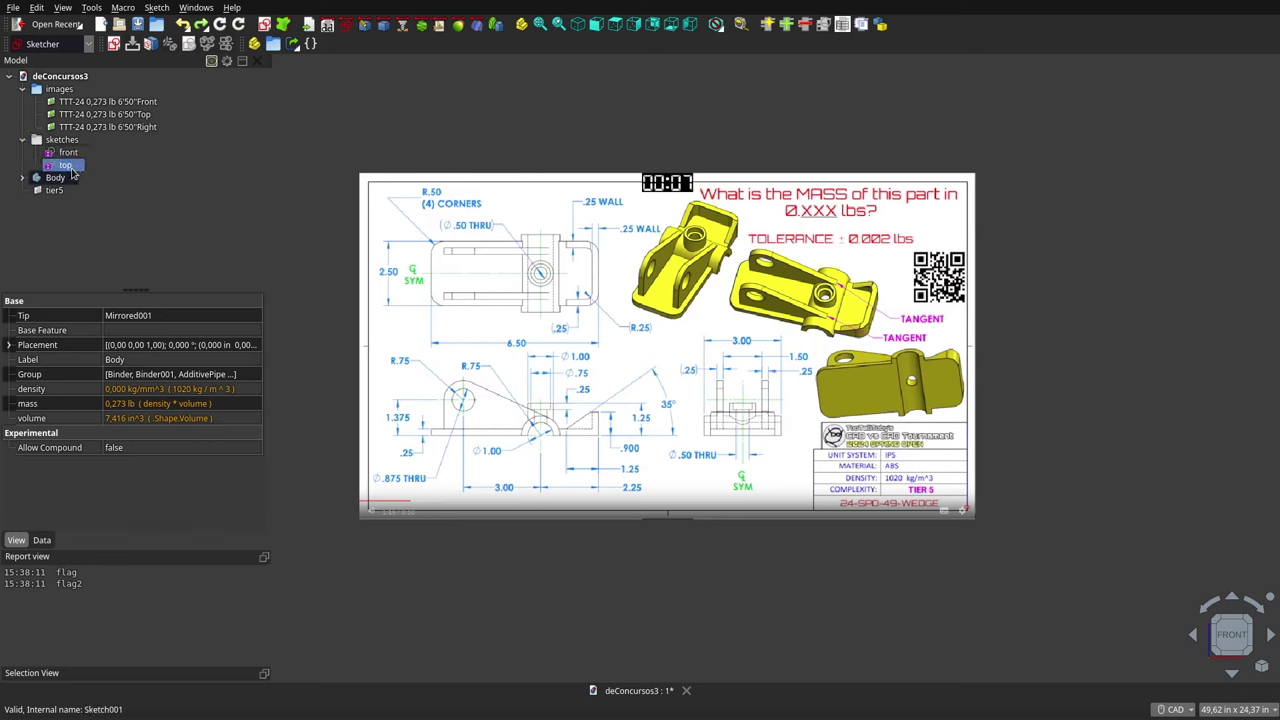
Select the front sketch and hide the reference images group so only its outline remains
click(72, 154)
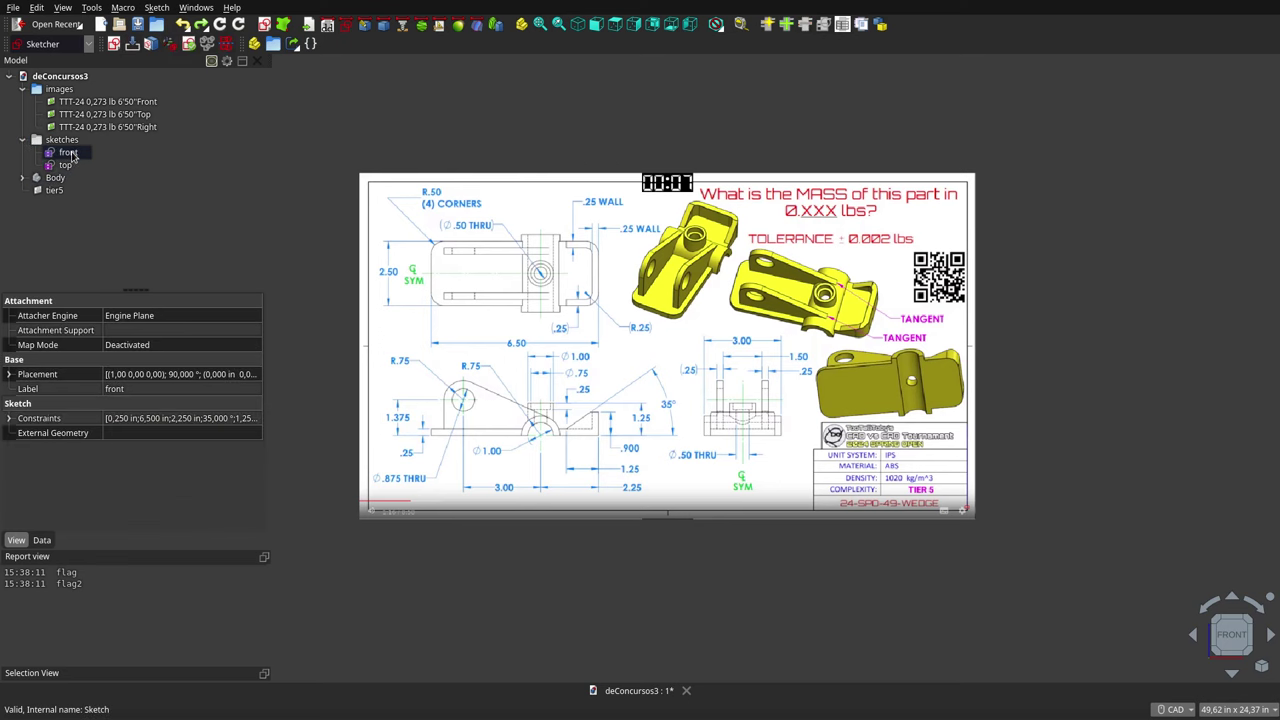
scroll(491, 443, up, 2)
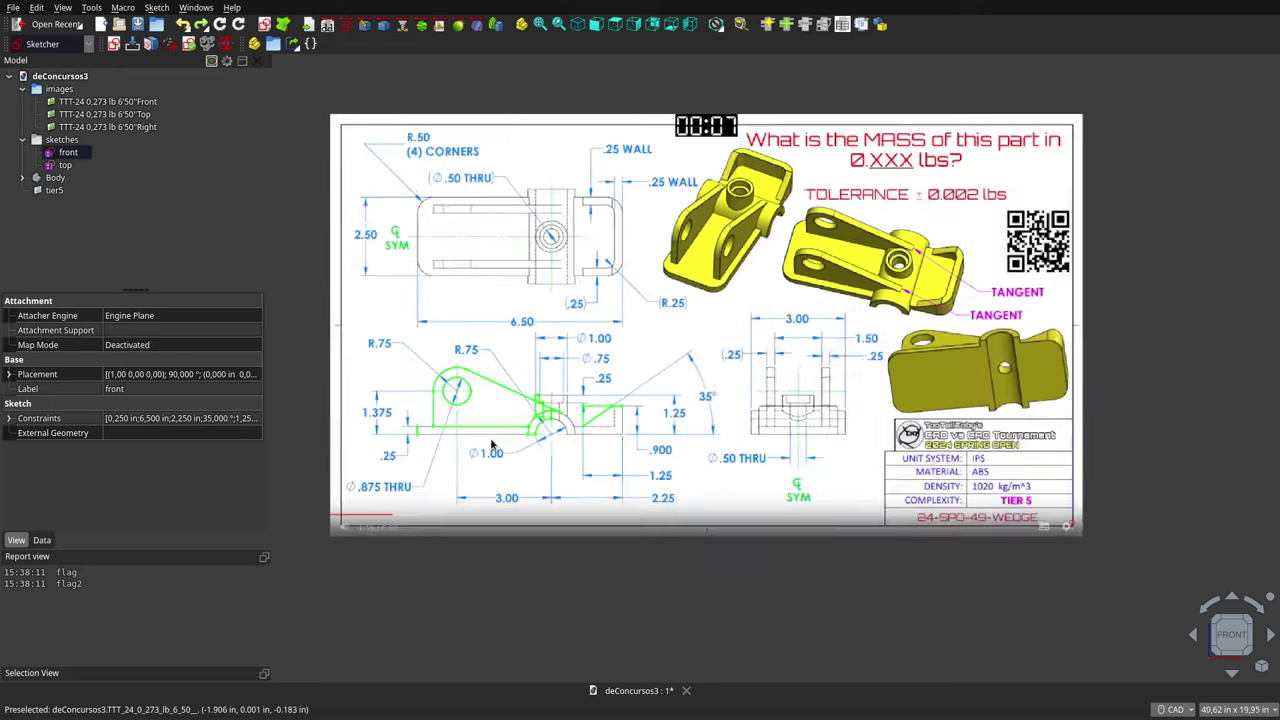
scroll(492, 444, up, 3)
scroll(491, 443, up, 3)
scroll(755, 344, down, 3)
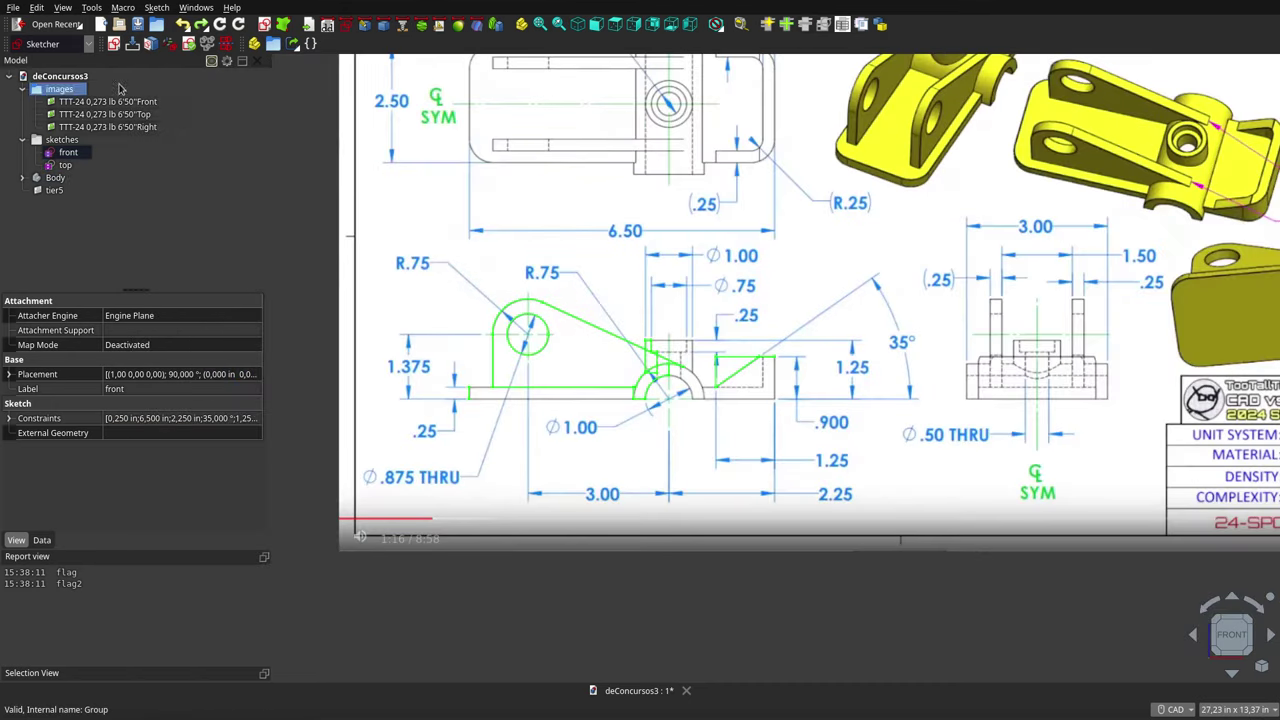
click(59, 88)
key(space)
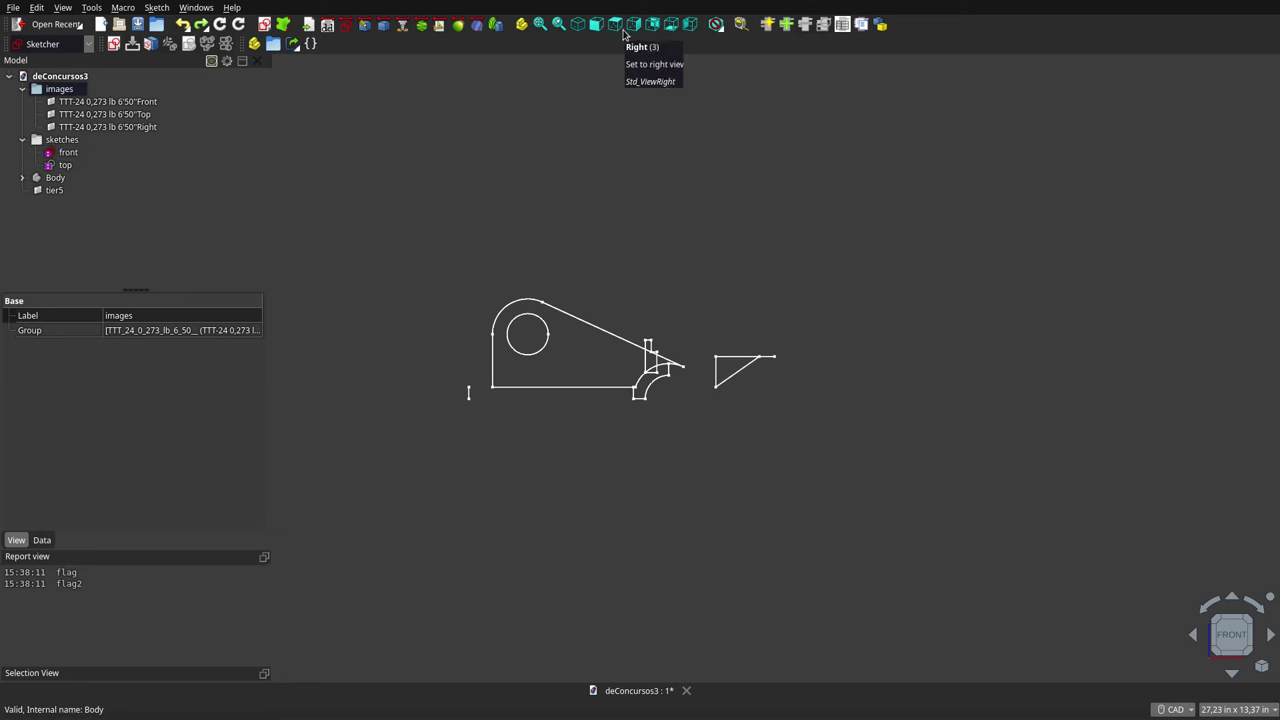
Switch to the top view, show the top sketch and briefly toggle the Top reference image
click(615, 24)
click(78, 152)
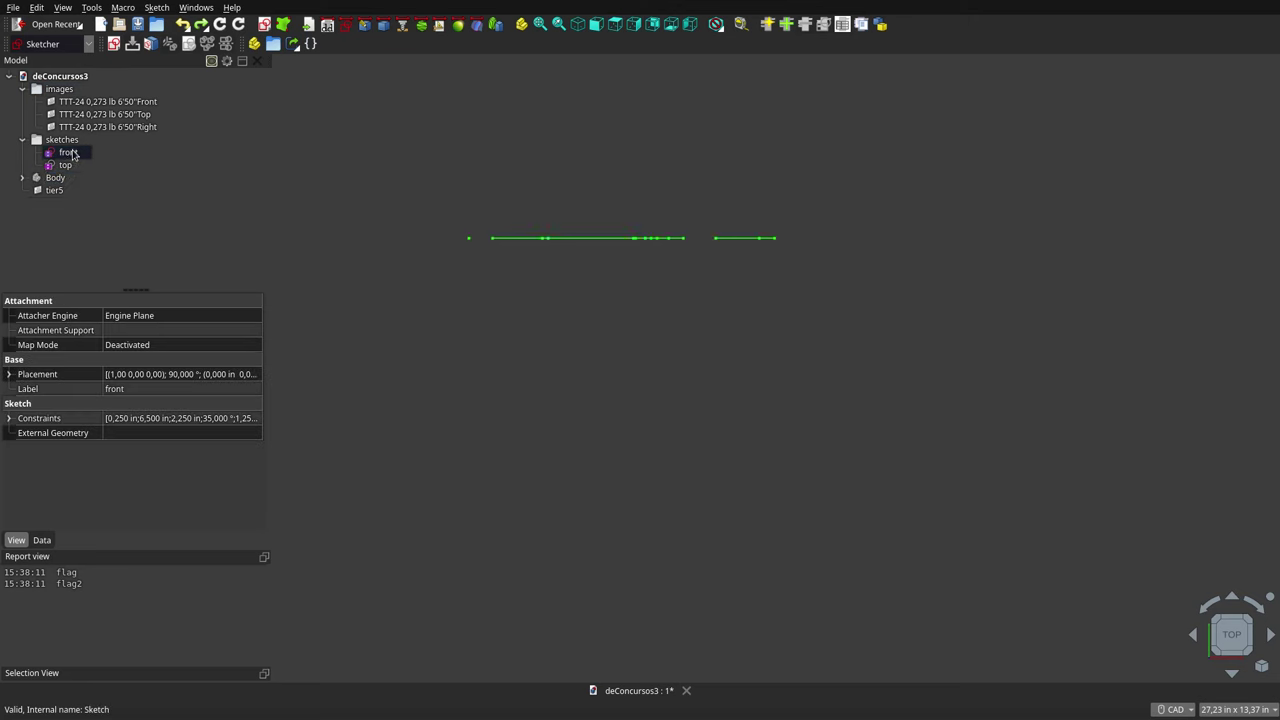
click(65, 165)
key(space)
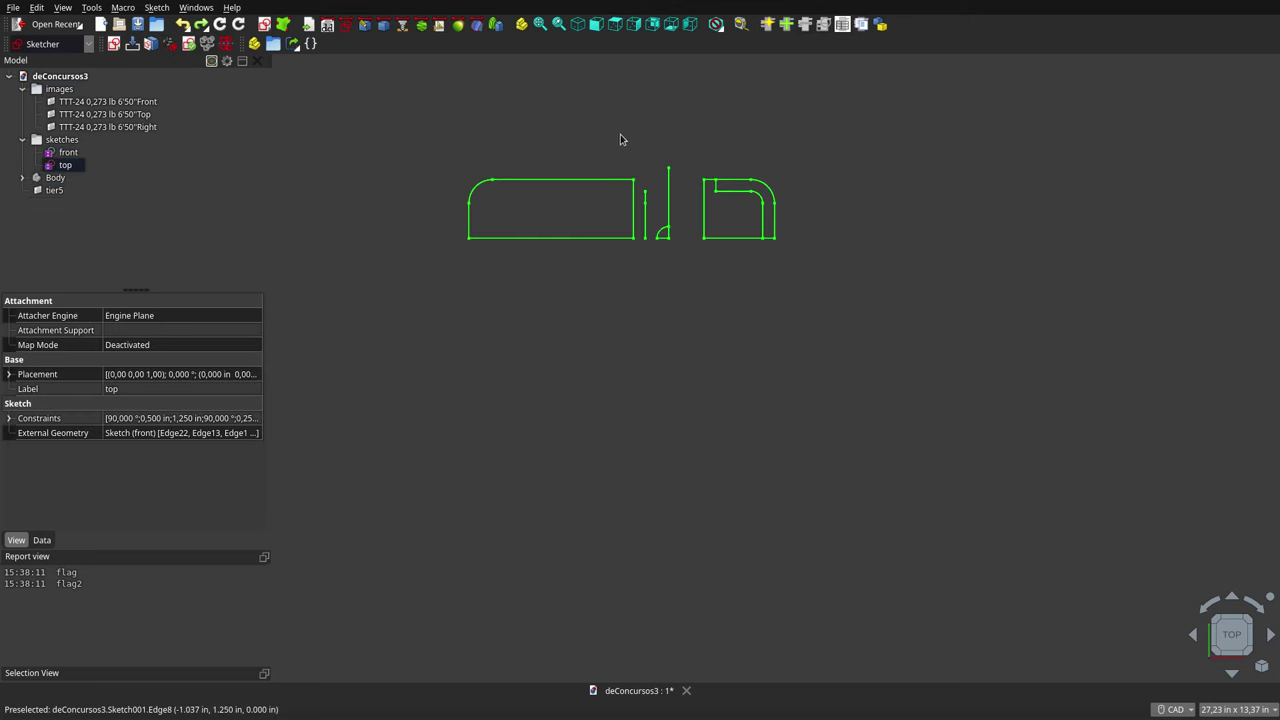
scroll(620, 134, up, 2)
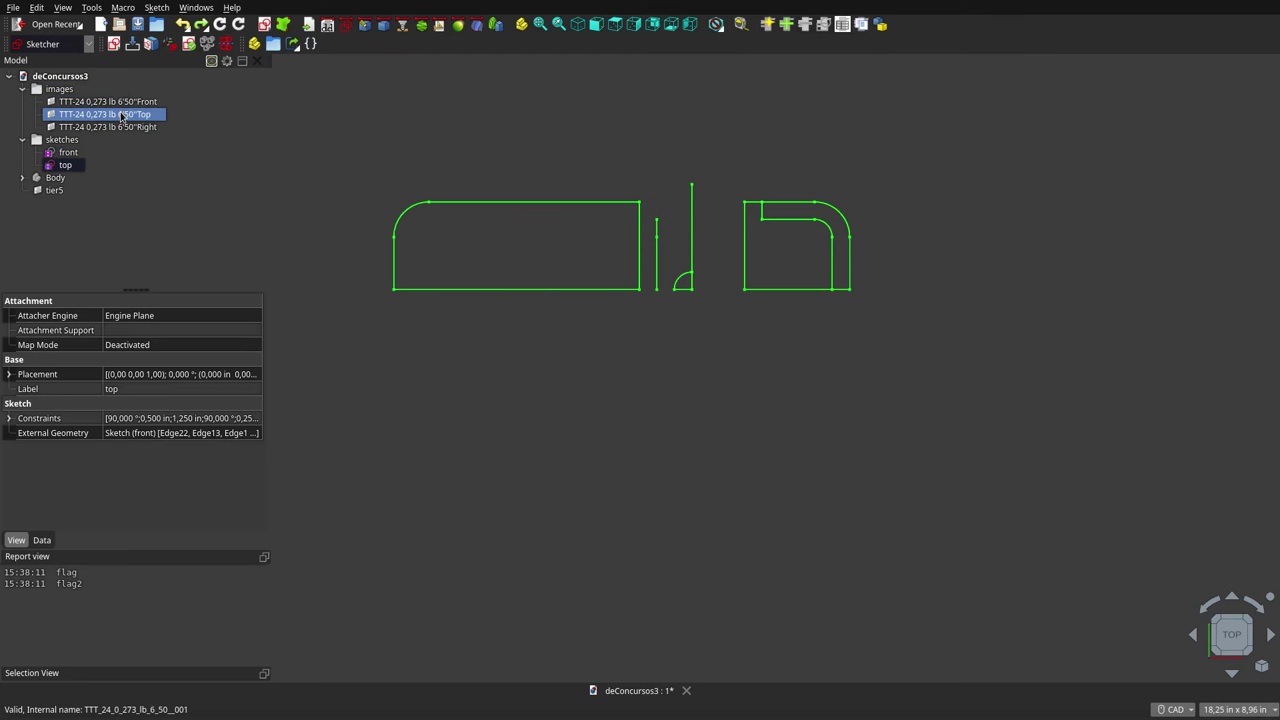
click(121, 116)
key(space)
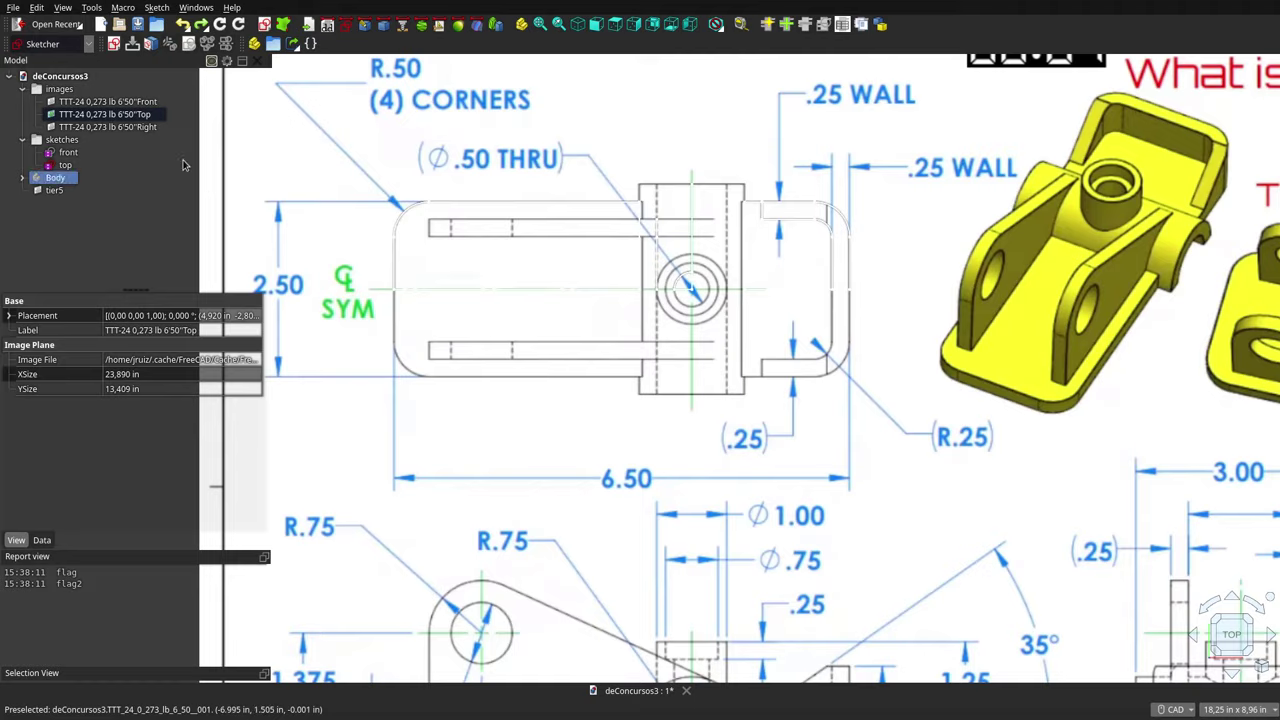
key(space)
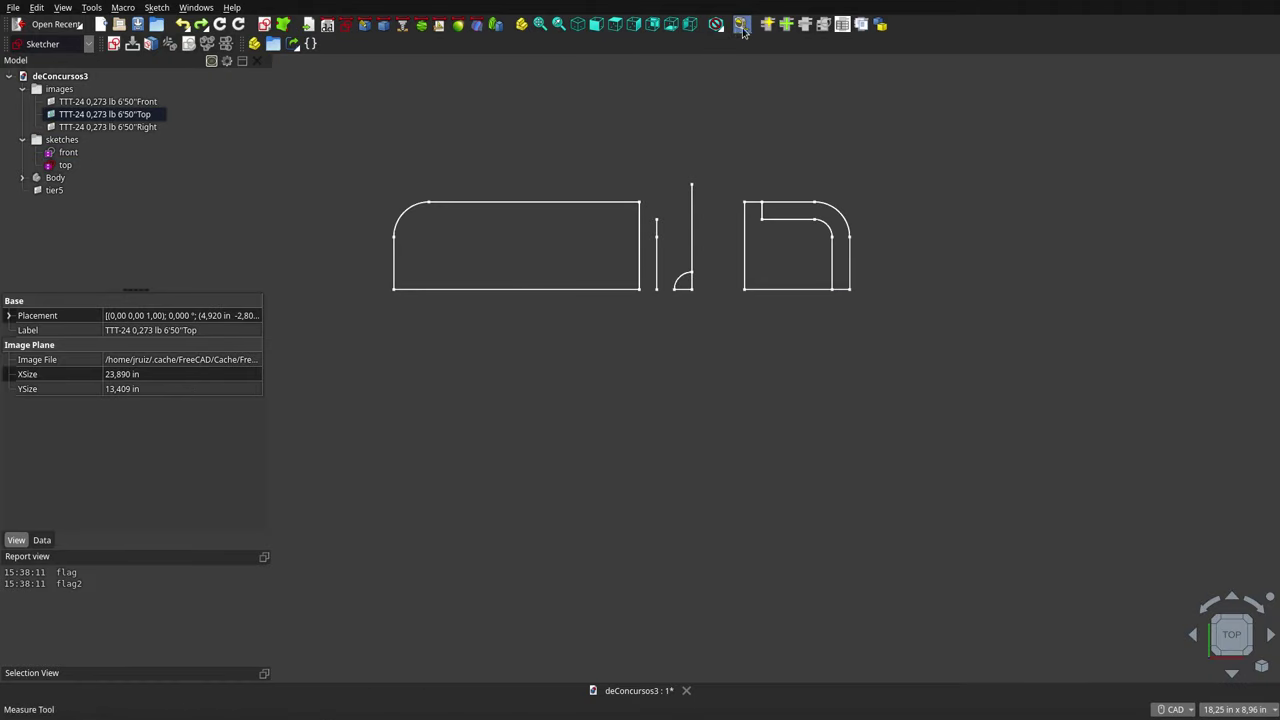
click(66, 165)
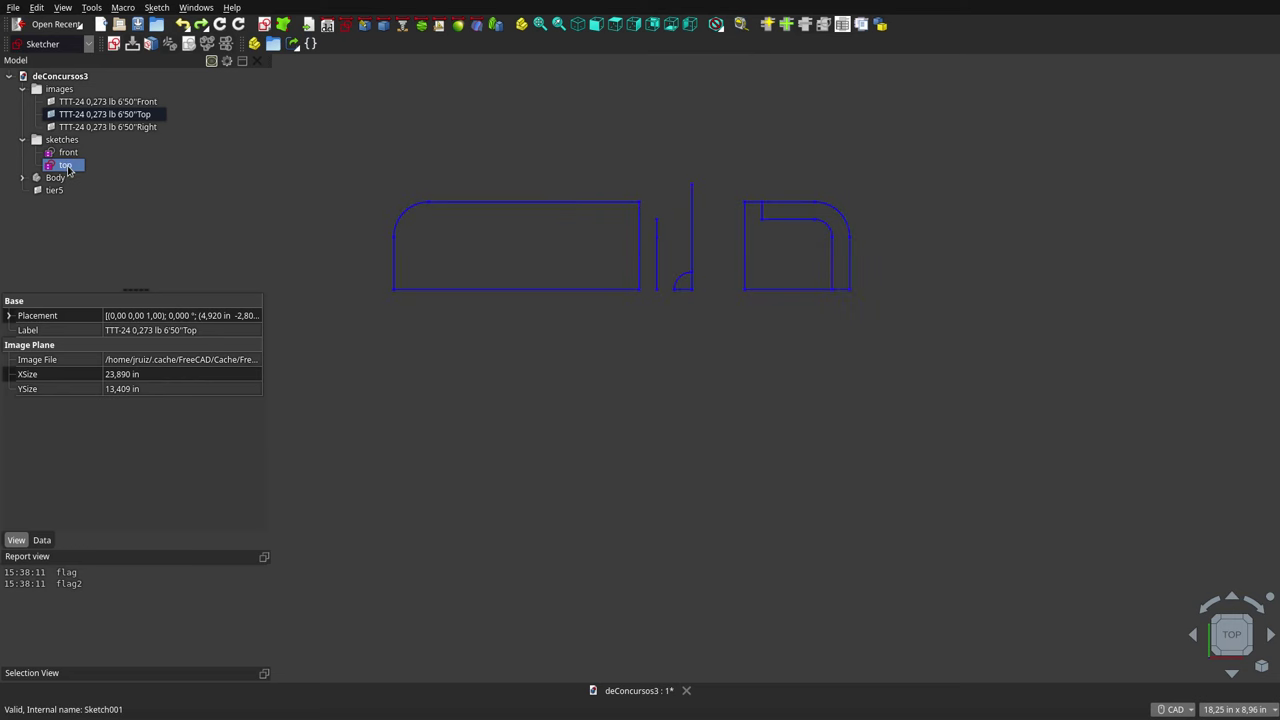
Show the Front reference image behind the front sketch to compare their outlines
click(72, 153)
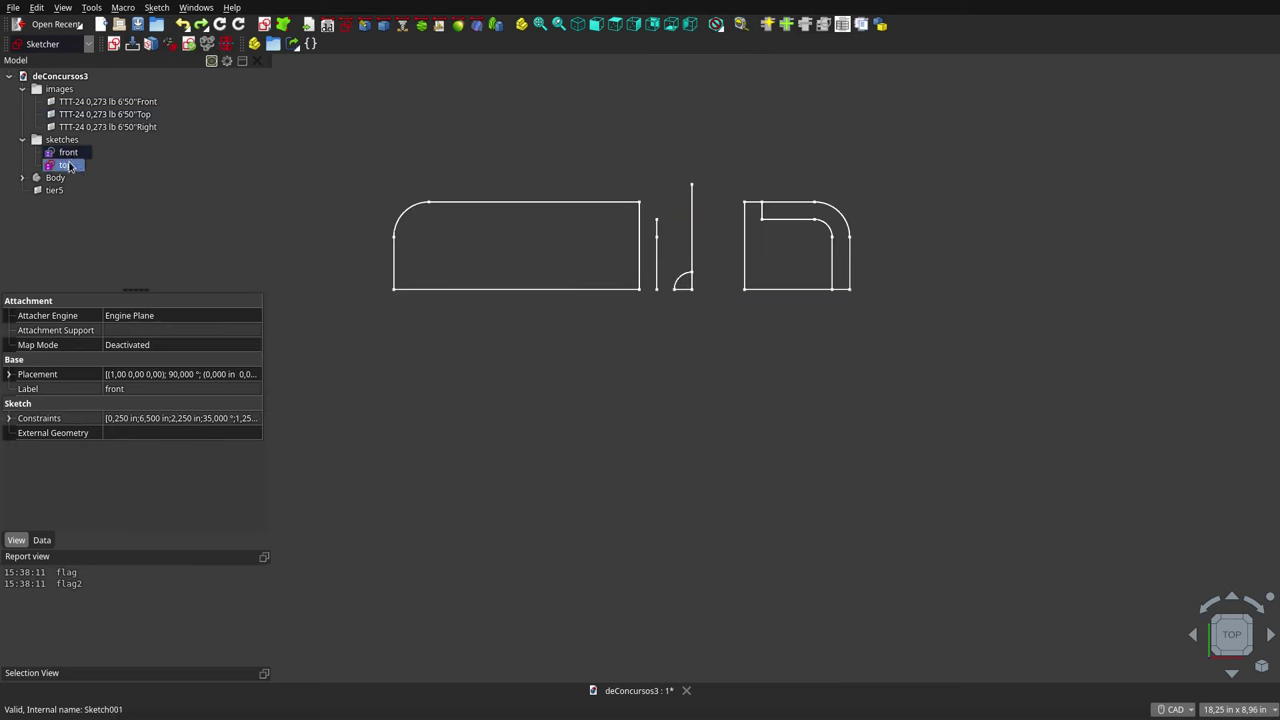
click(122, 103)
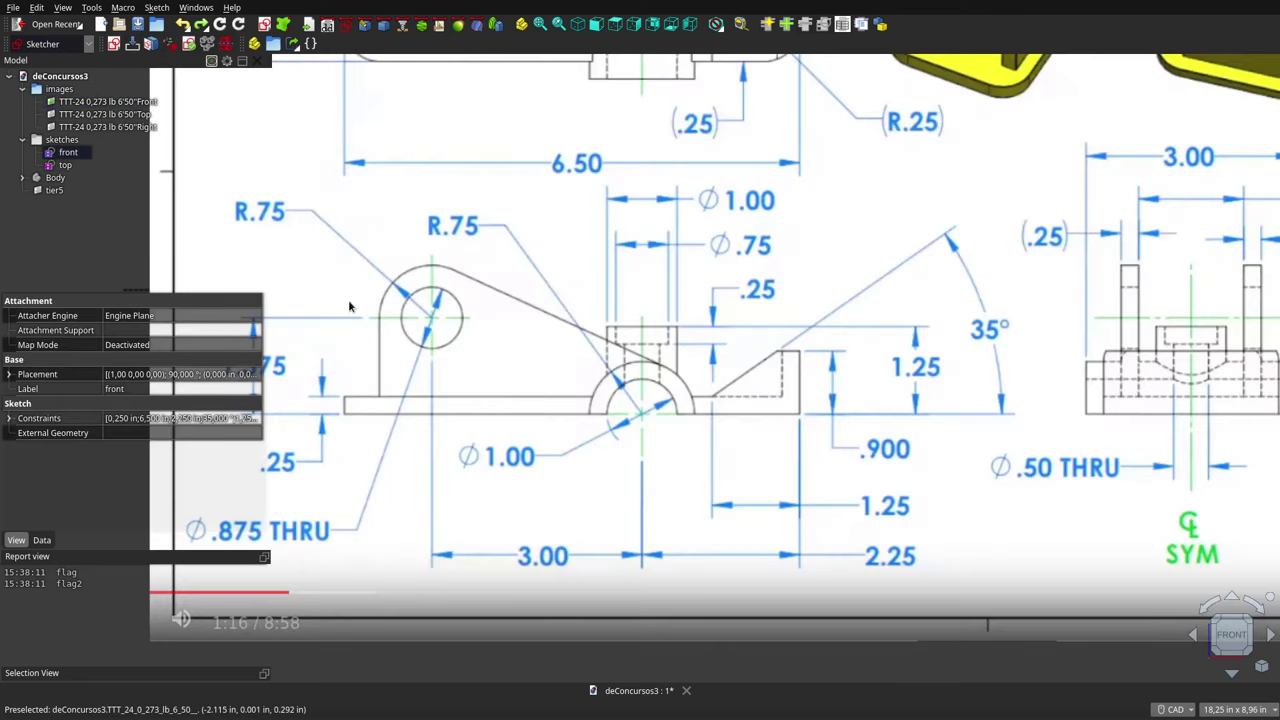
key(space)
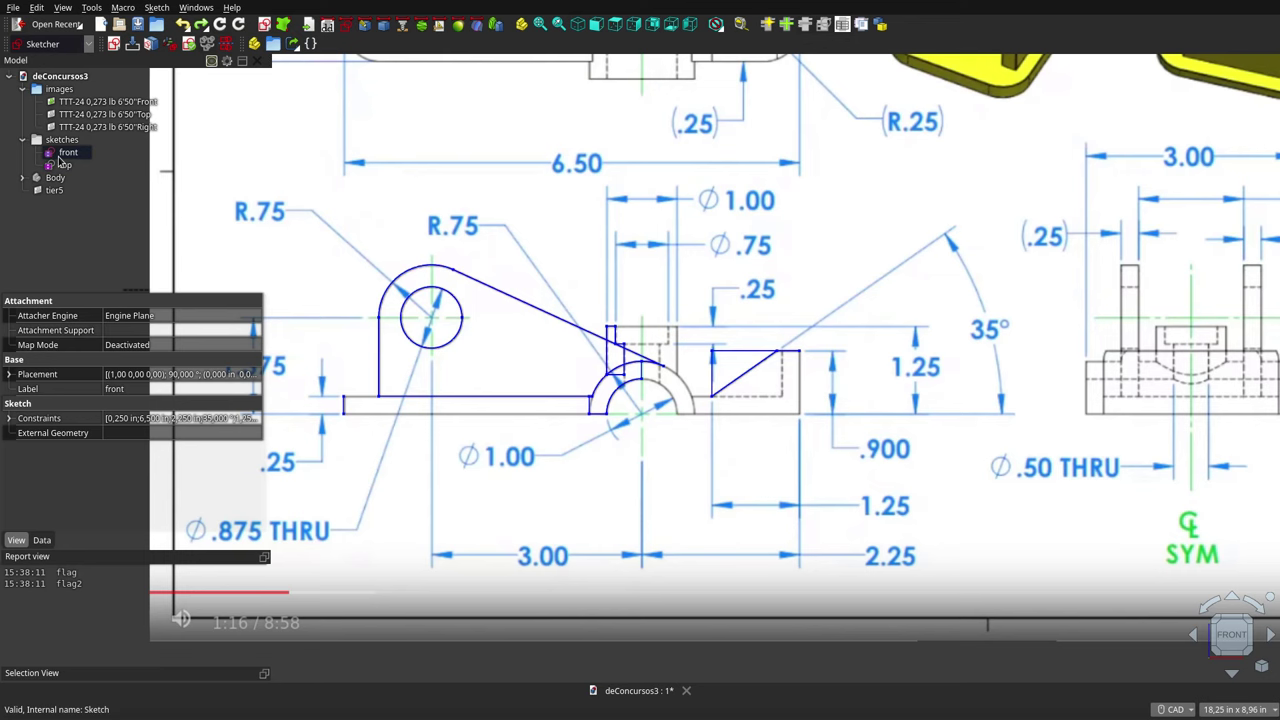
click(57, 157)
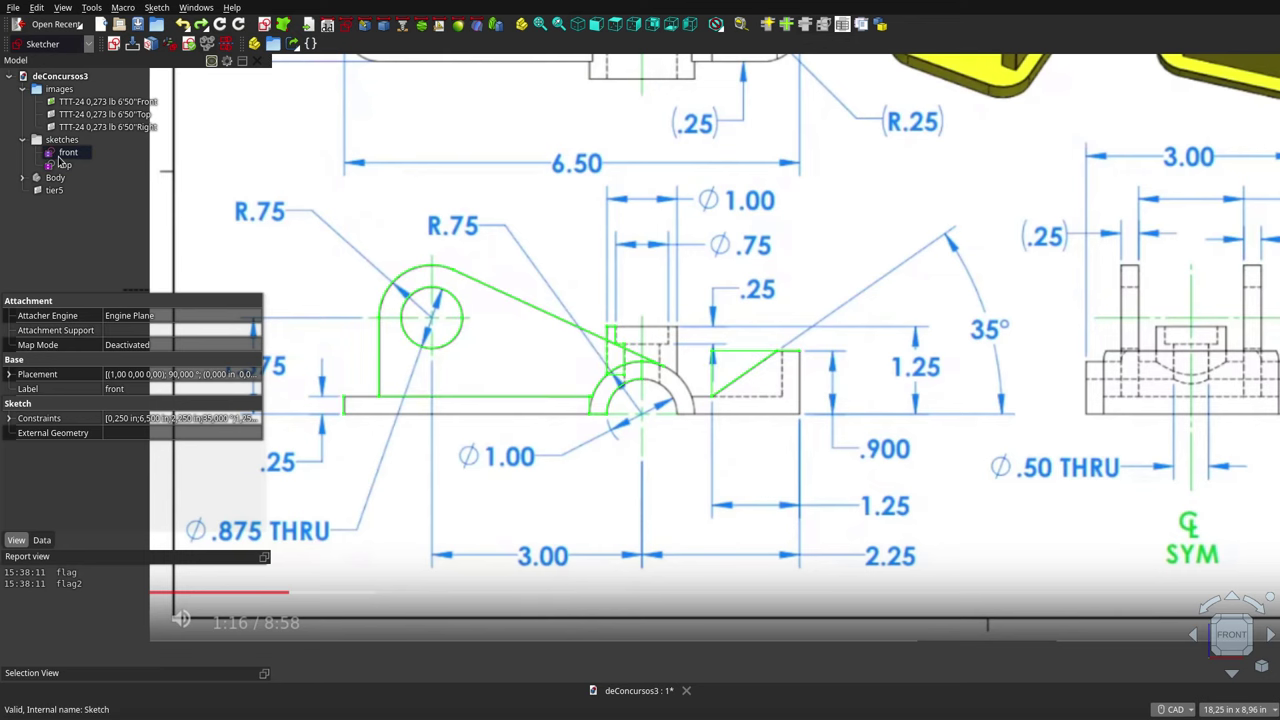
click(68, 103)
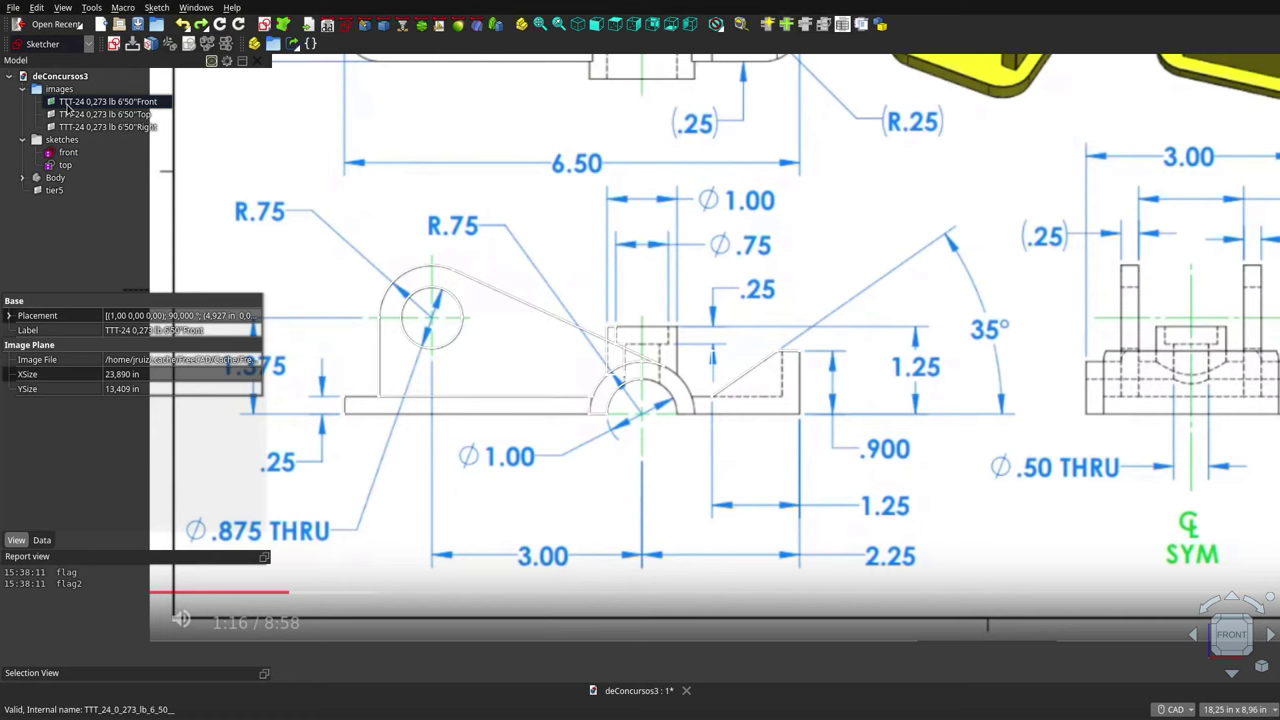
Toggle the Front reference image, then hide the whole reference images group
key(space)
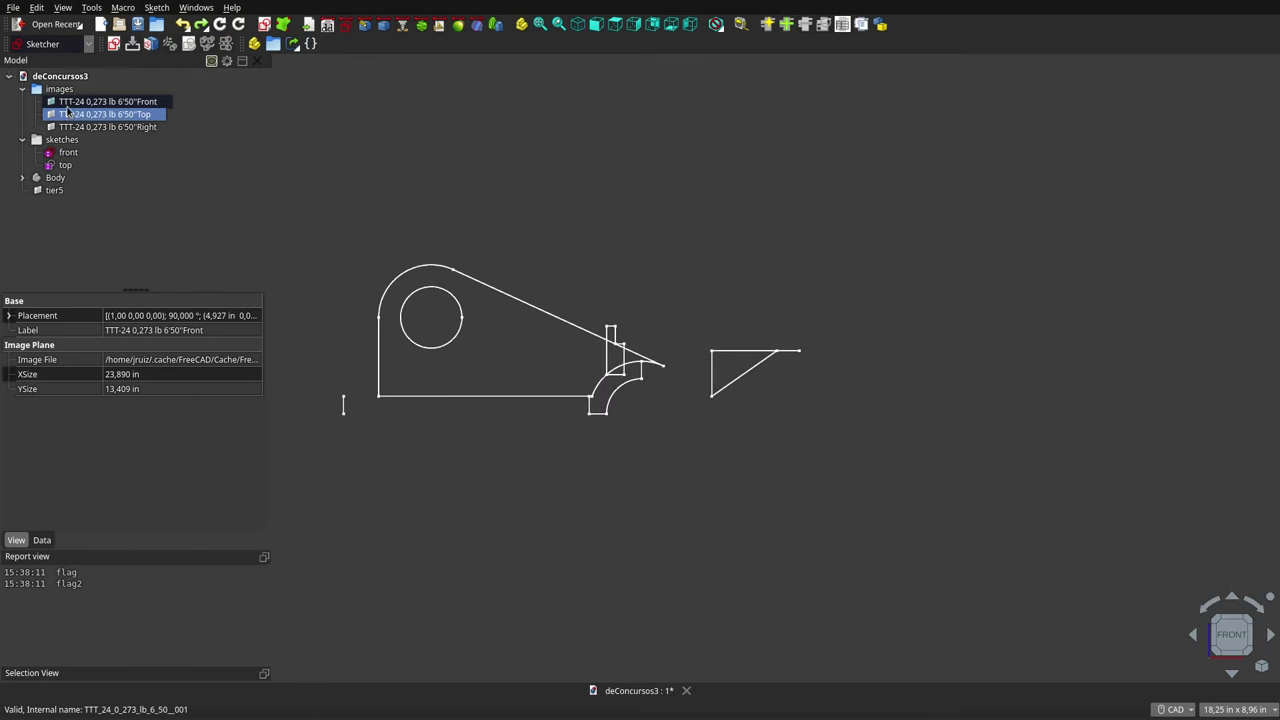
key(space)
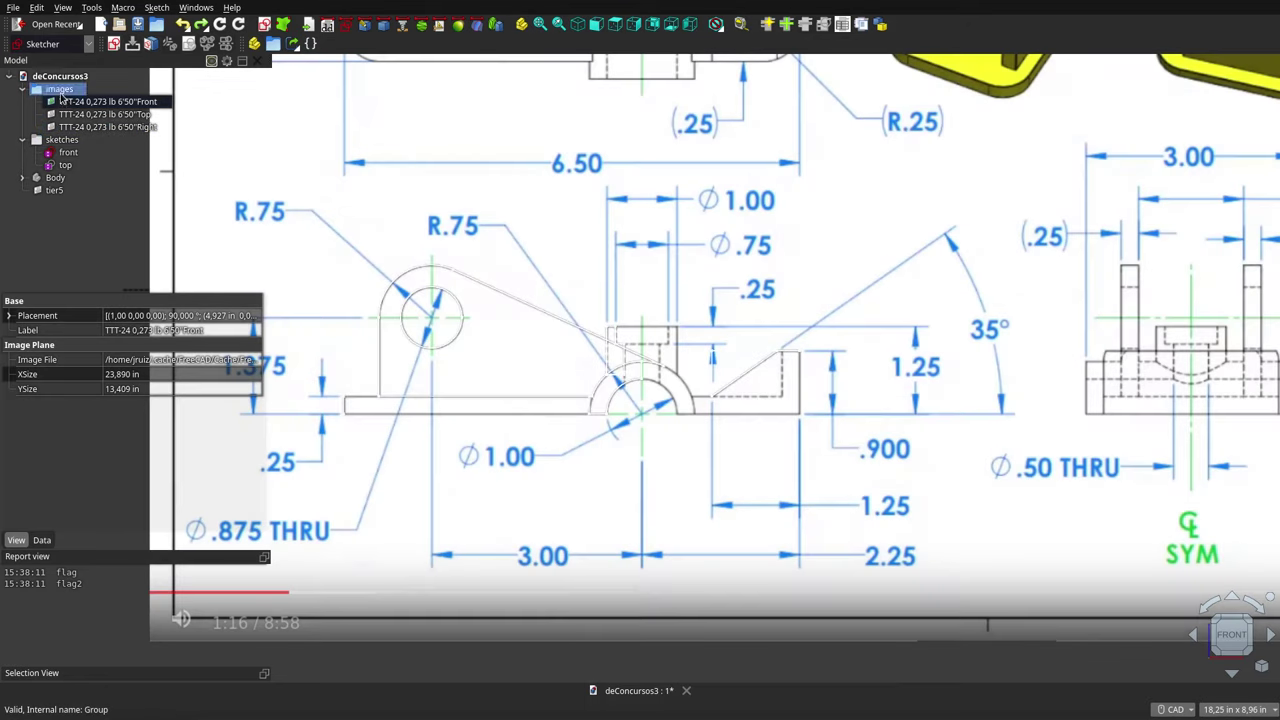
click(60, 91)
key(space)
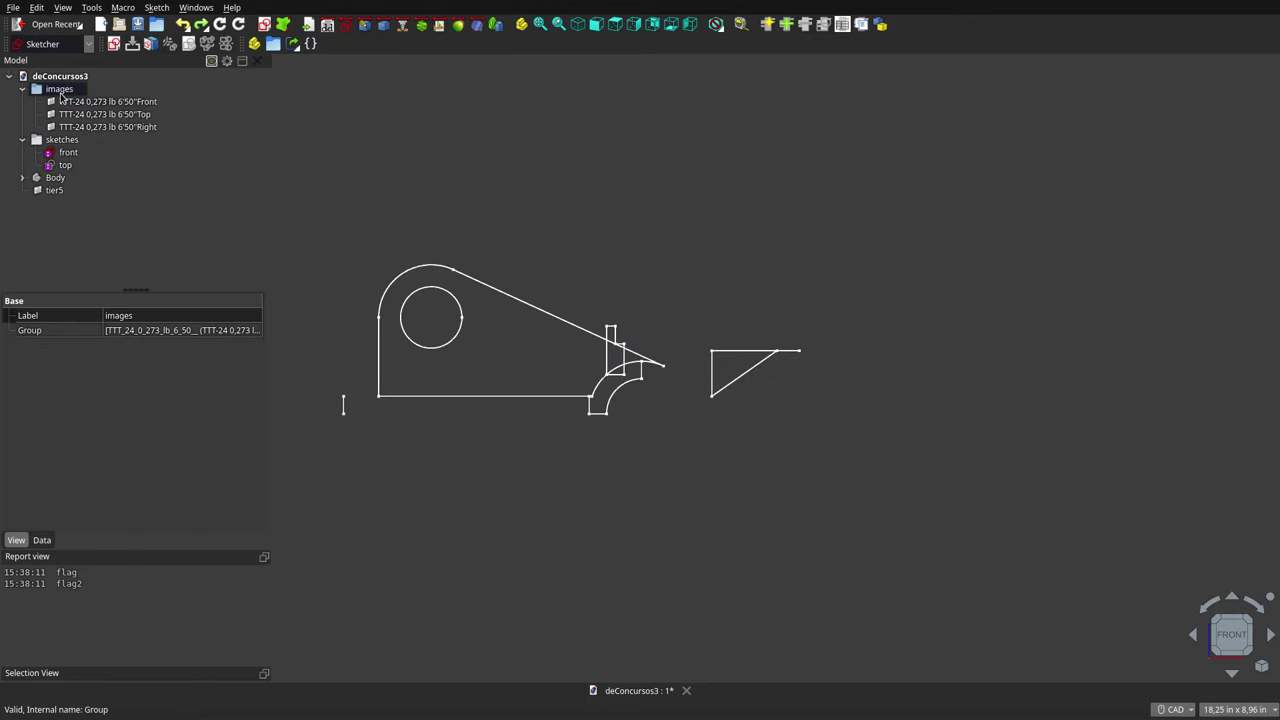
Show both the front and top sketches and expand the Body's feature list
click(67, 145)
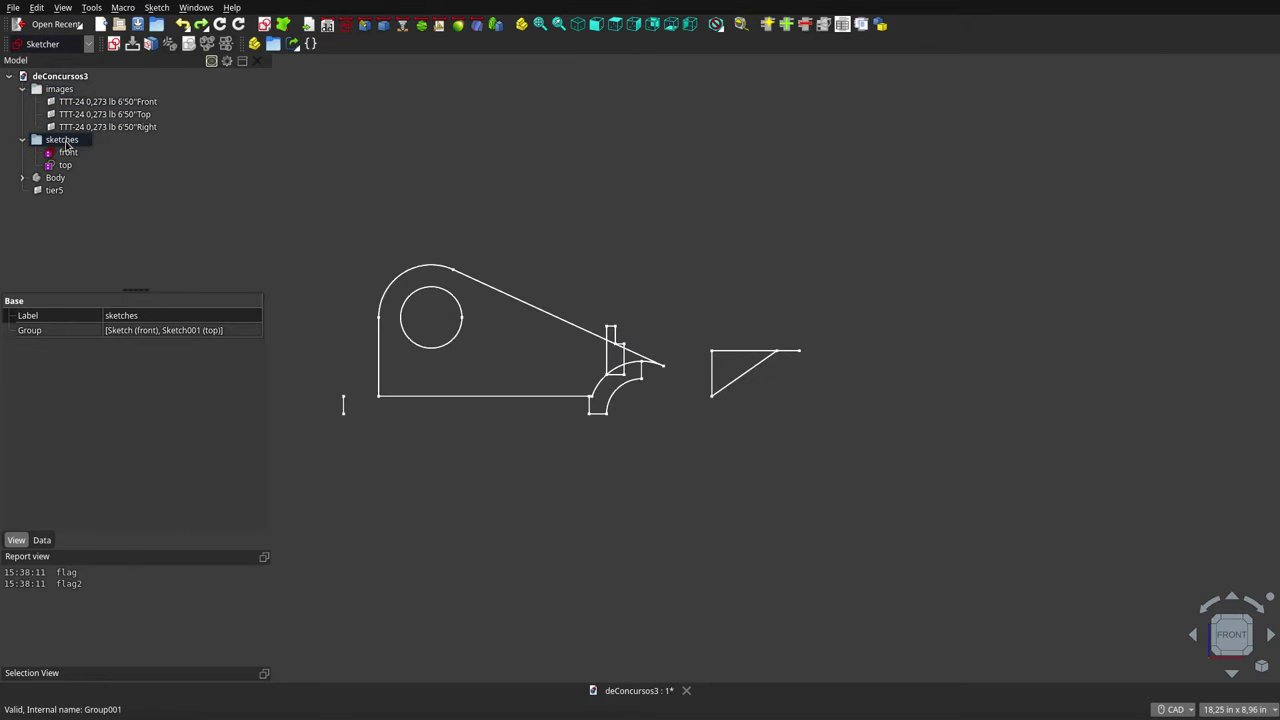
key(space)
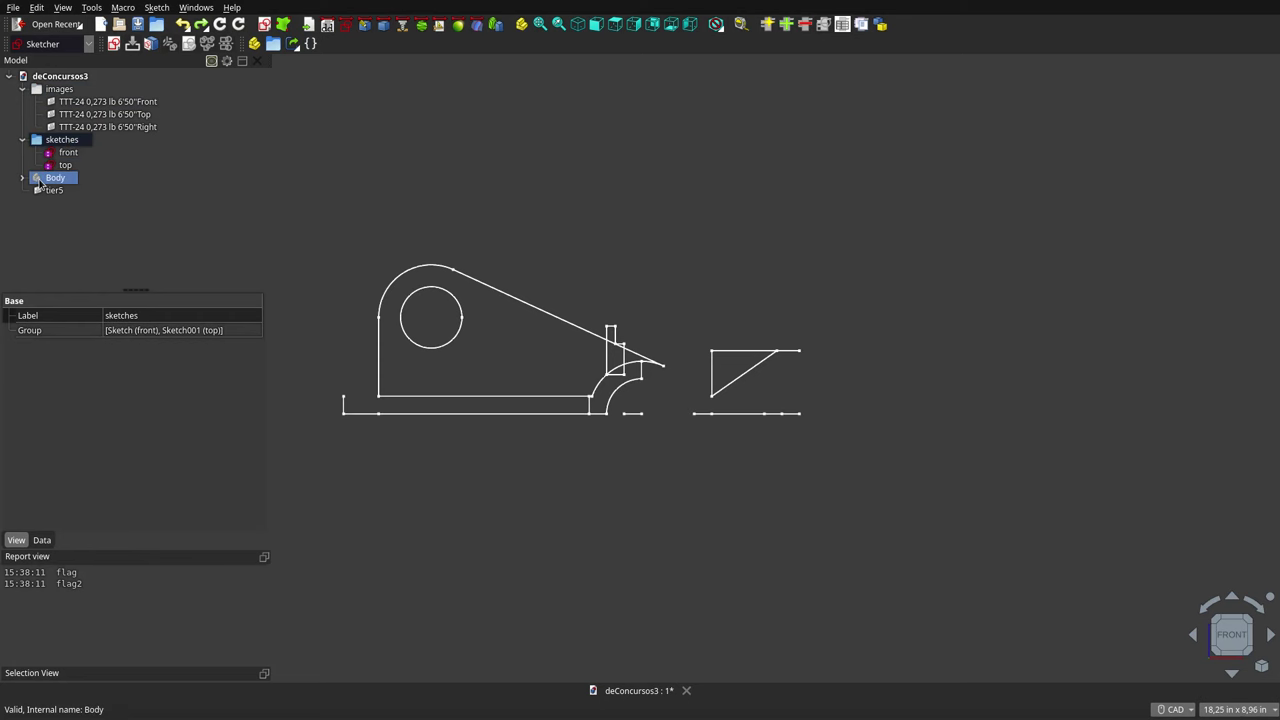
click(22, 178)
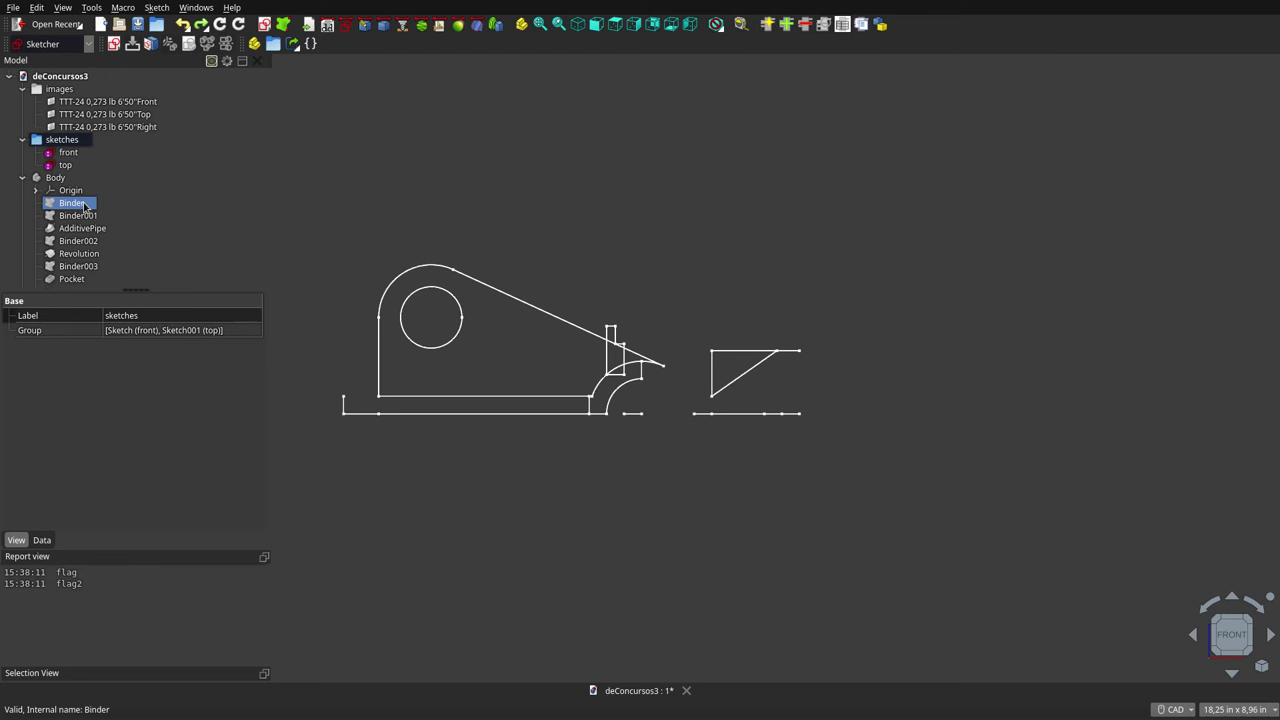
Hide the front and top sketches, checking the Body's mass and volume along the way
click(68, 152)
shift+click(65, 165)
key(space)
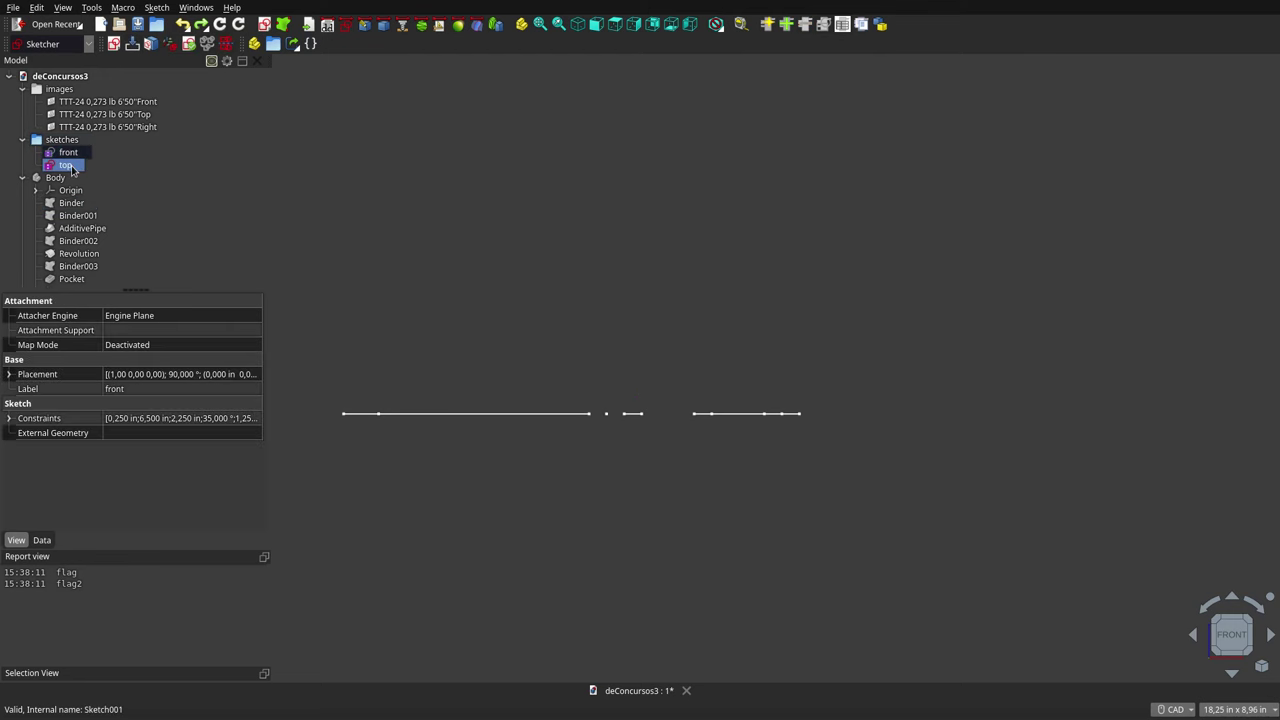
click(71, 203)
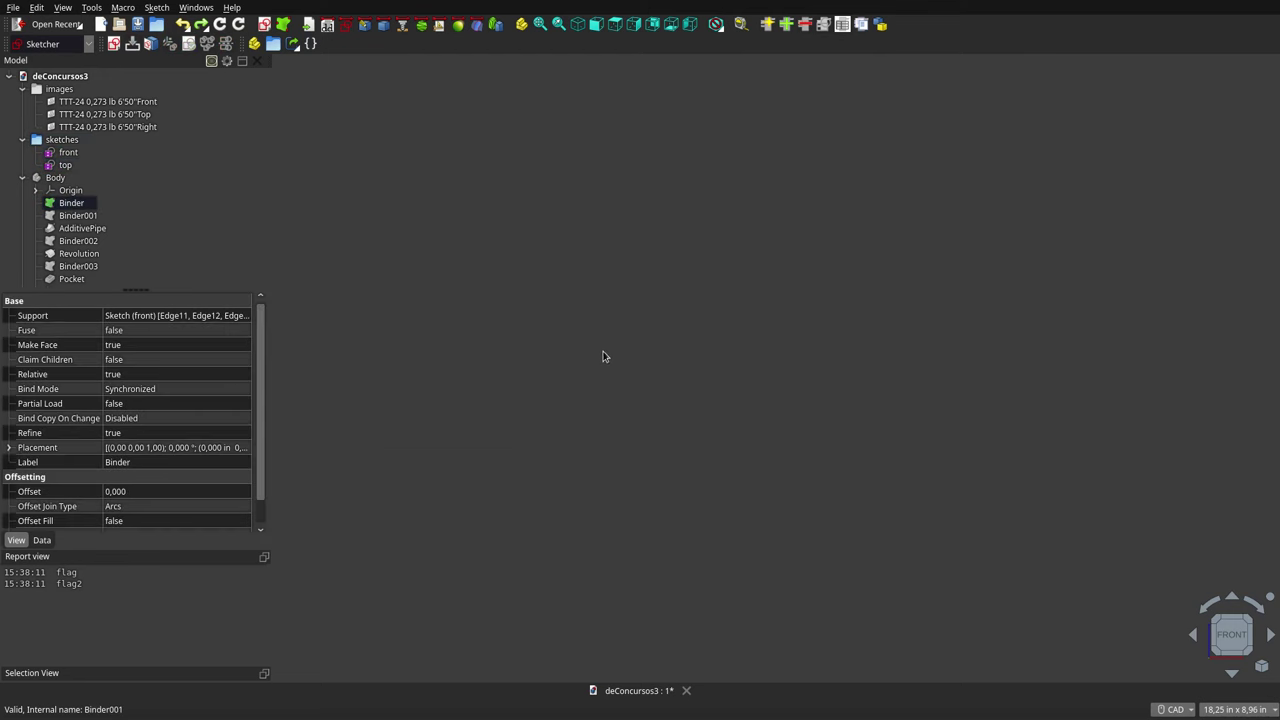
click(55, 177)
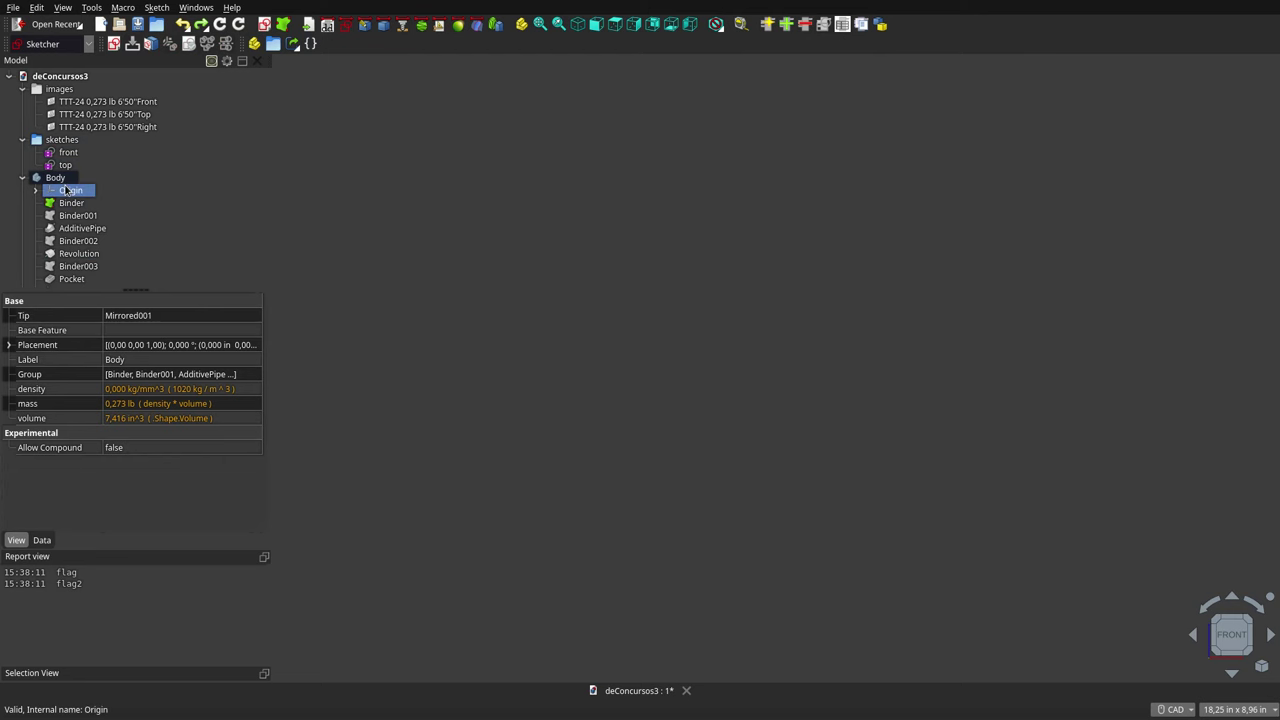
click(66, 203)
scroll(66, 203, down, 1)
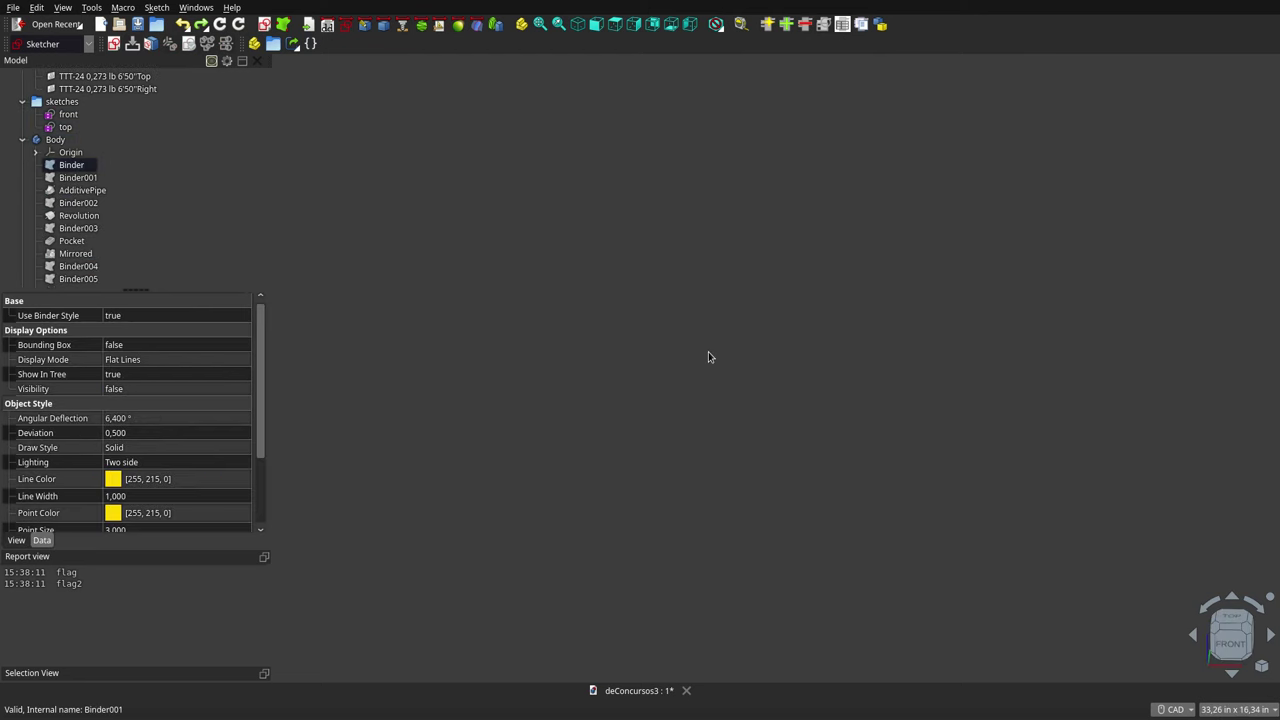
click(64, 115)
key(space)
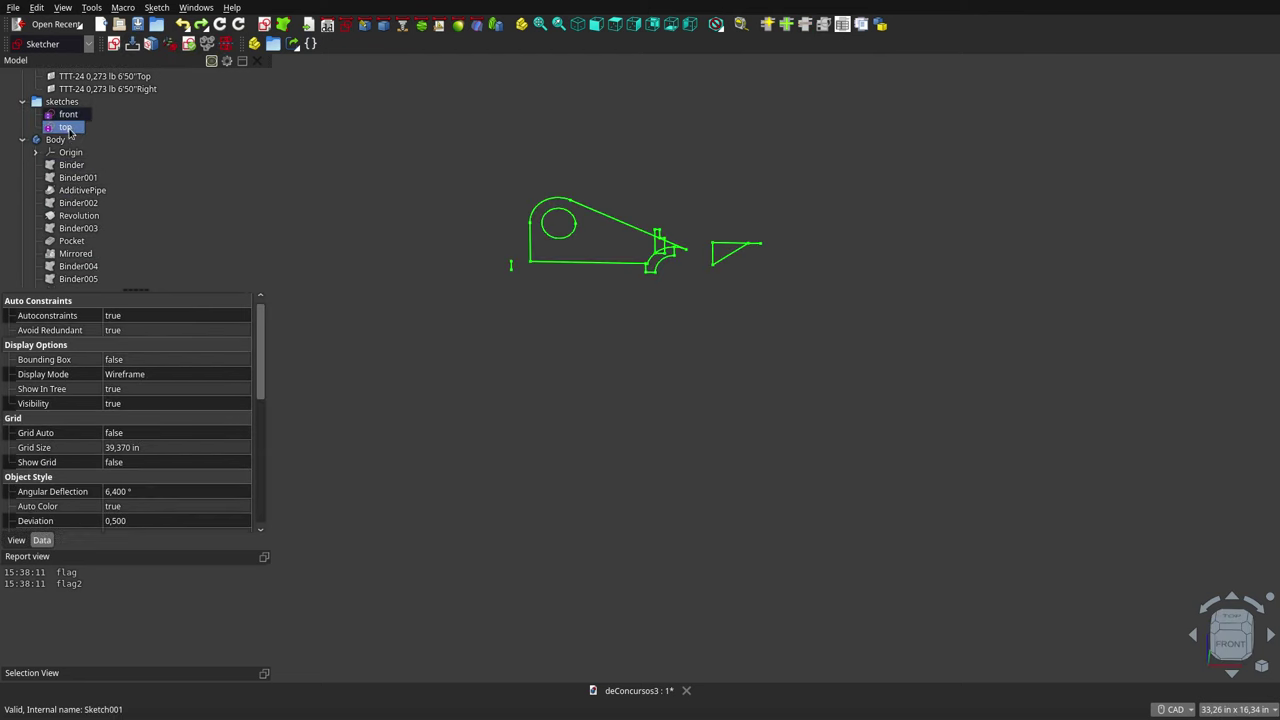
key(space)
Show the Binder arc profile and the Binder001 path line
click(66, 165)
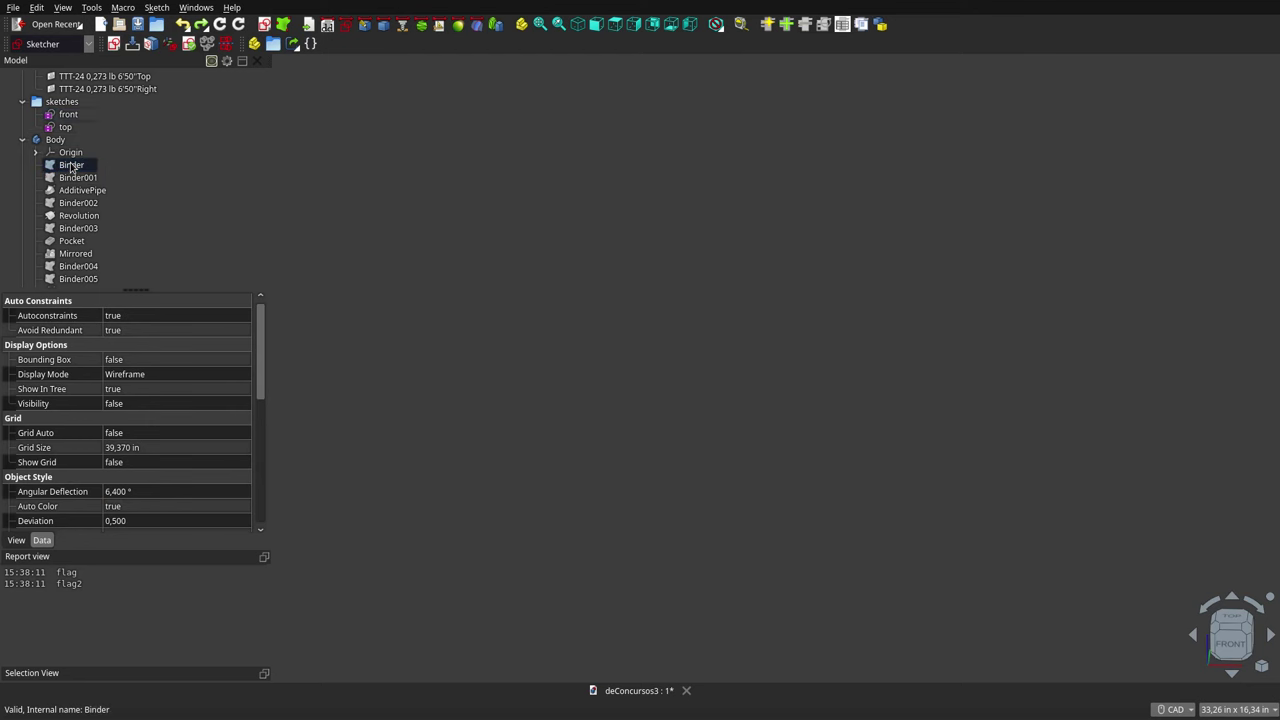
key(space)
scroll(655, 243, up, 3)
scroll(655, 243, up, 1)
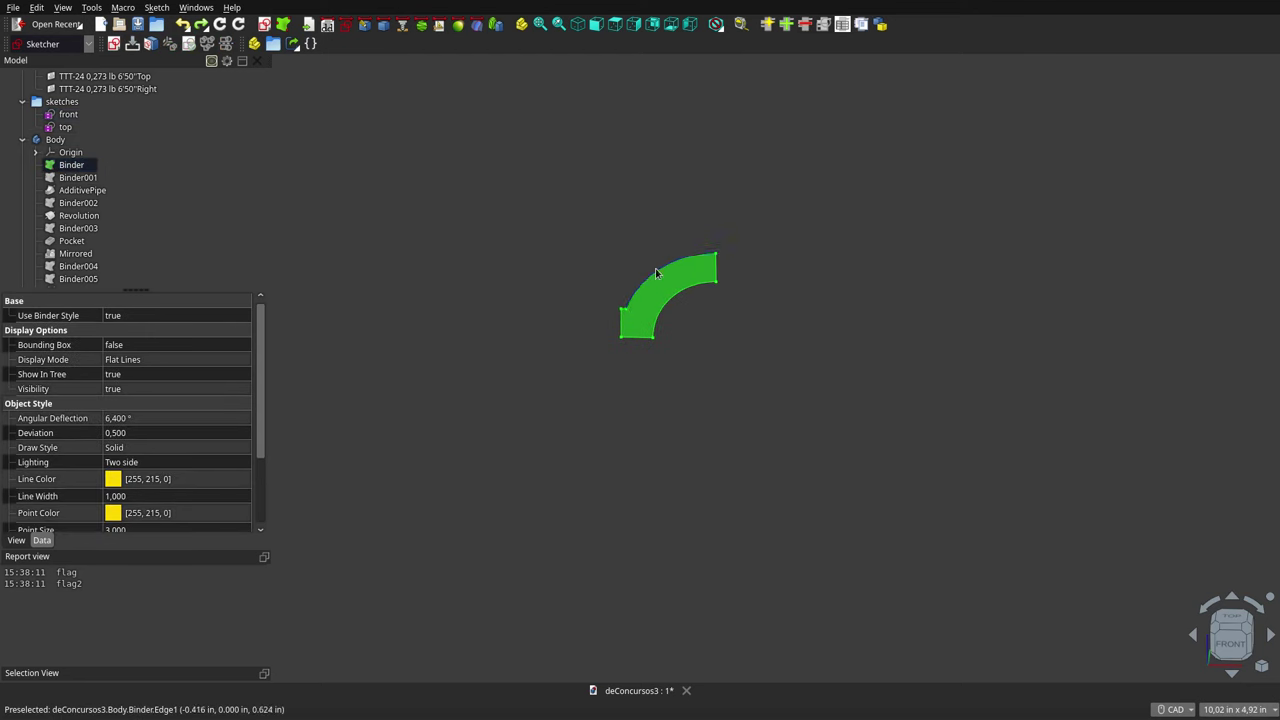
click(78, 177)
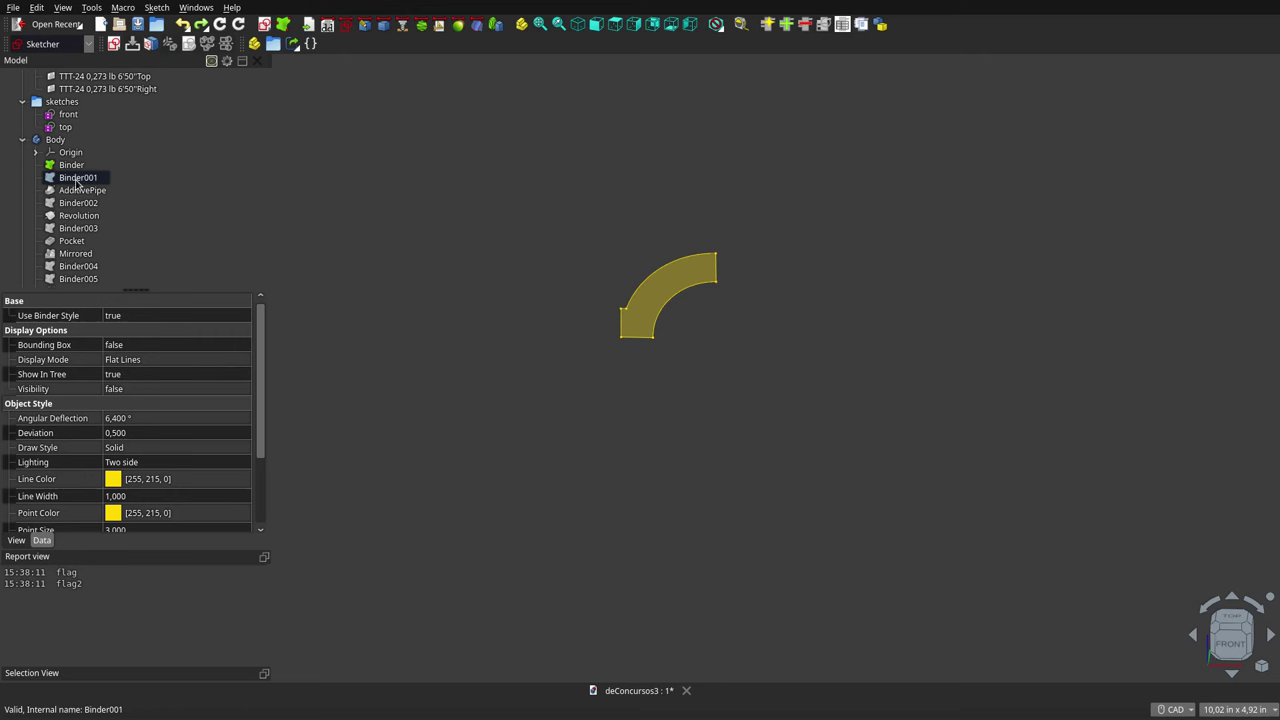
key(space)
middle_drag(778, 335, 737, 380)
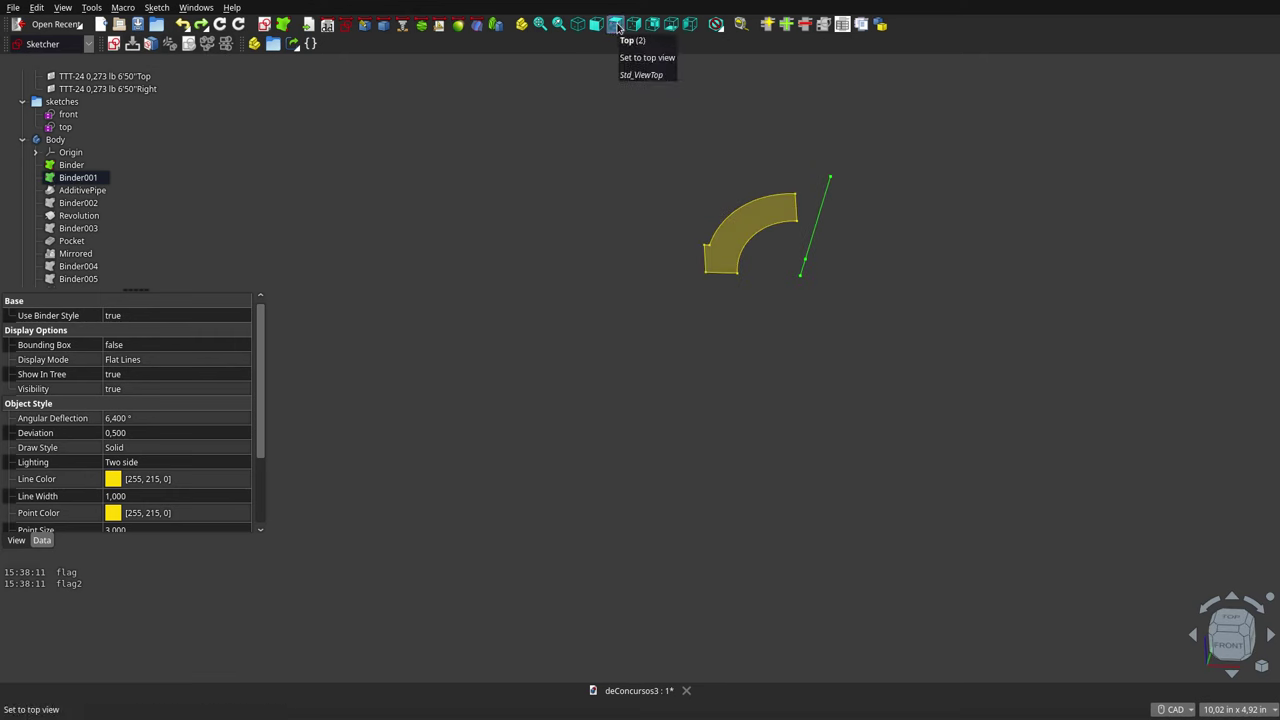
scroll(644, 357, down, 2)
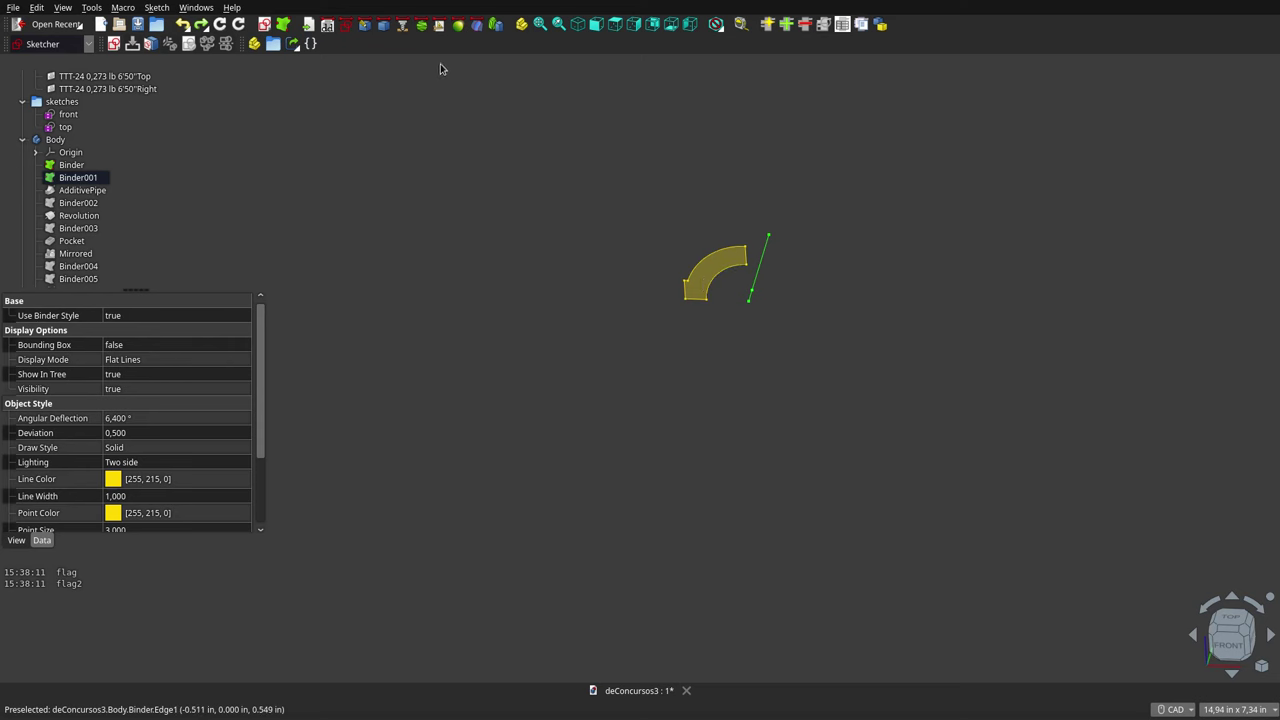
Switch to the Part Design workbench and orbit to view the AdditivePipe swept solid
click(136, 45)
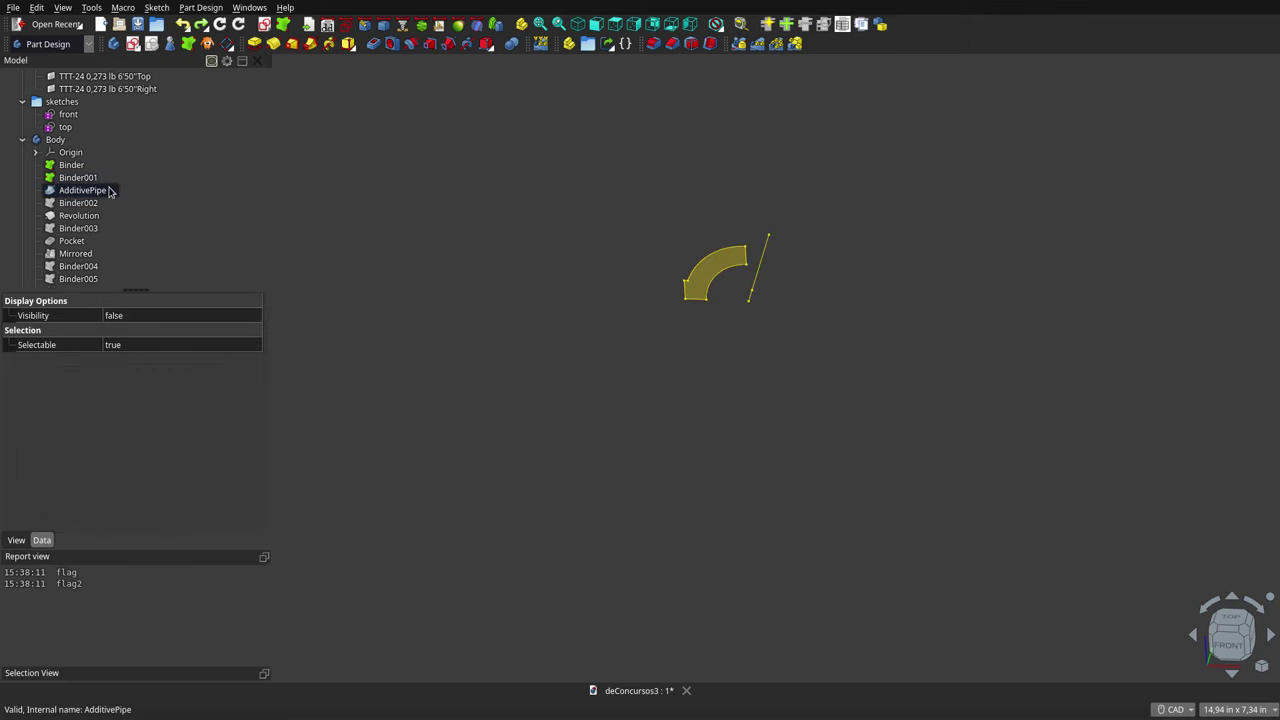
click(636, 393)
mouse_move(660, 372)
middle_down()
mouse_move(722, 376)
mouse_move(706, 369)
middle_up()
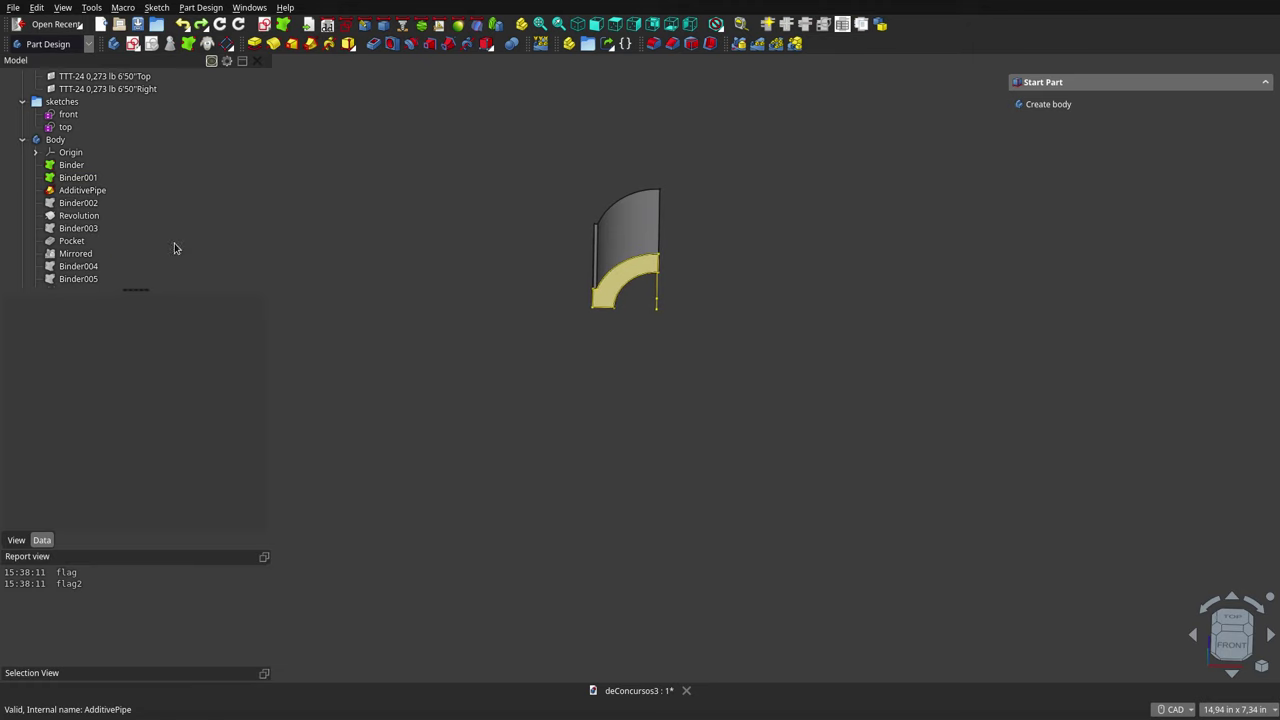
scroll(90, 120, up, 1)
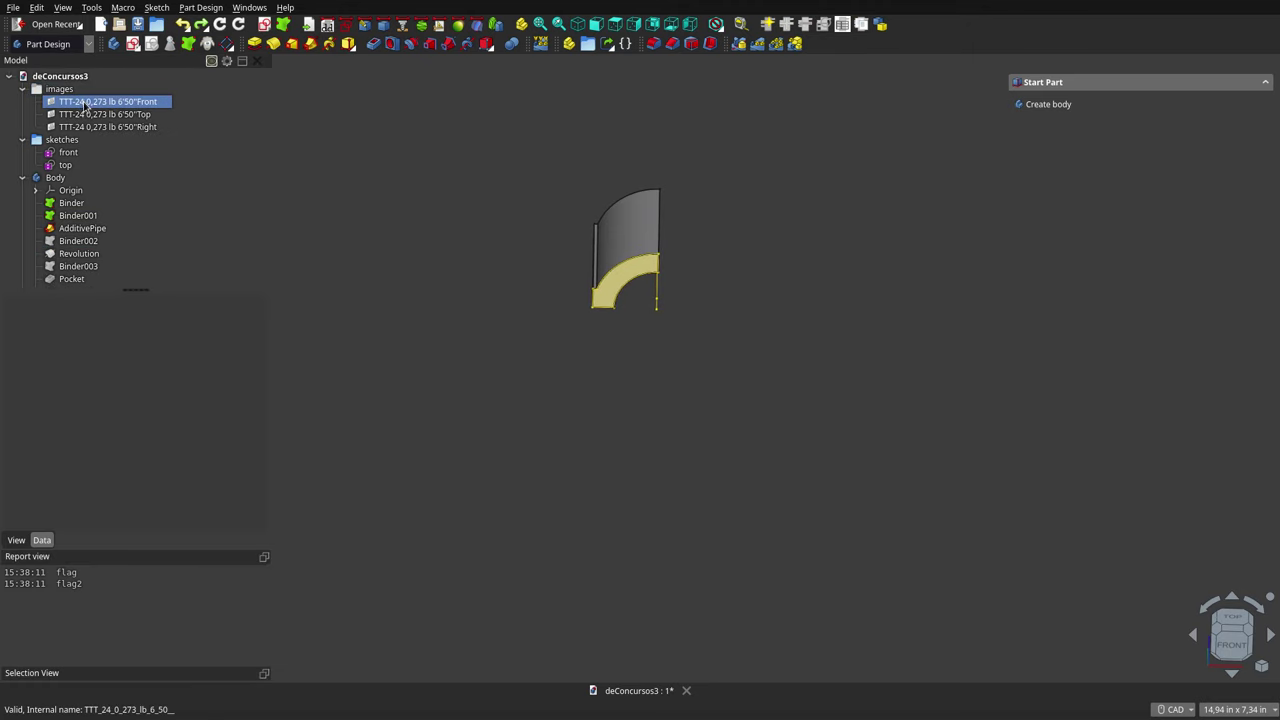
Briefly show and then hide the Front reference image plane
click(86, 102)
key(space)
scroll(589, 380, down, 2)
scroll(589, 380, down, 3)
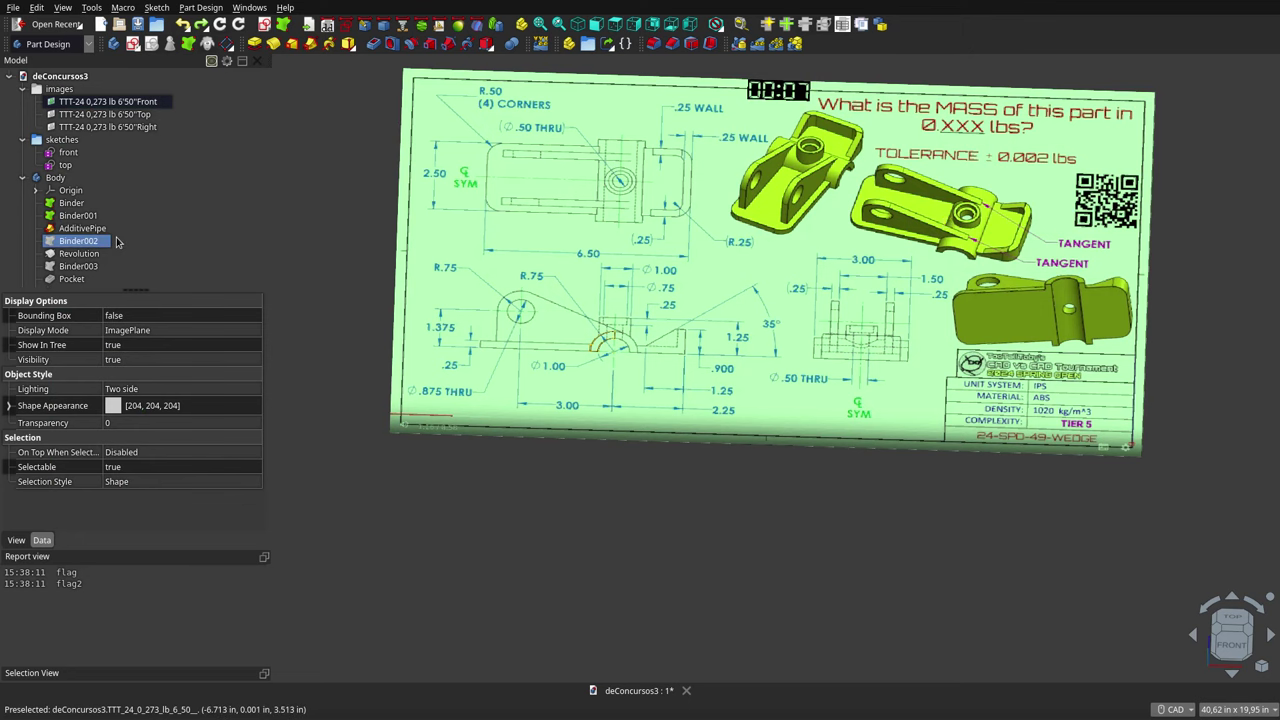
scroll(645, 243, down, 2)
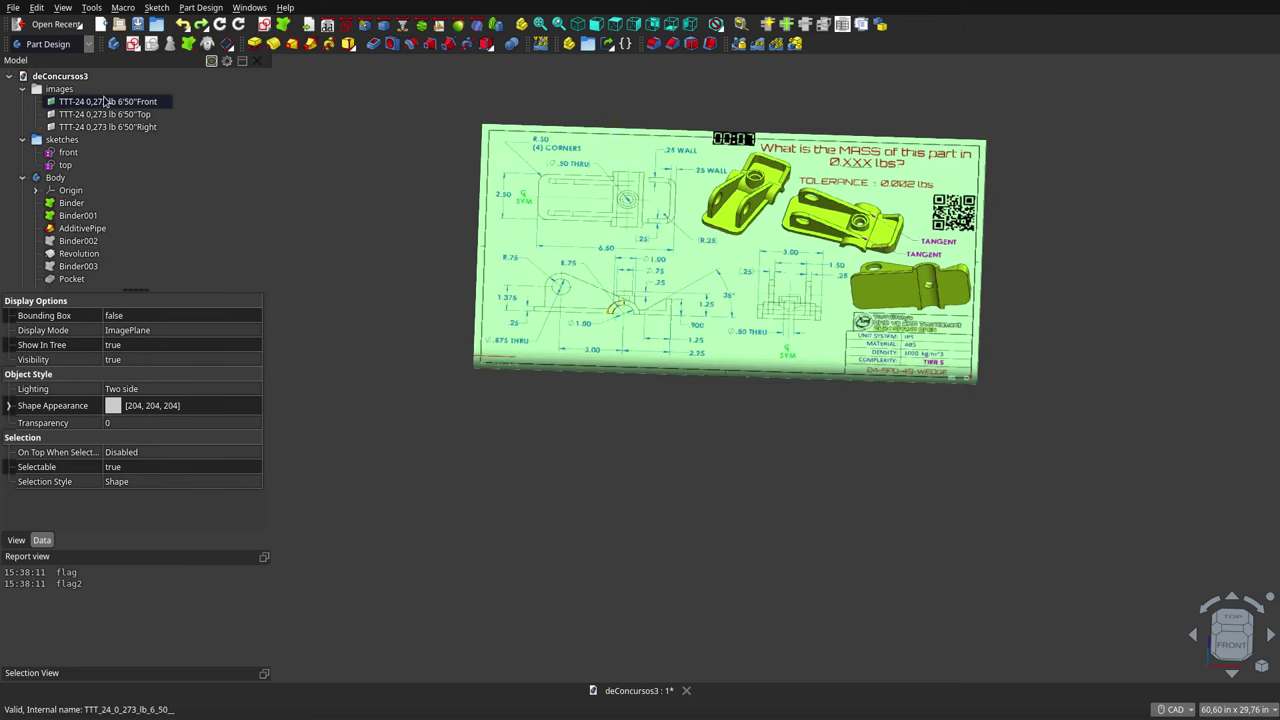
key(space)
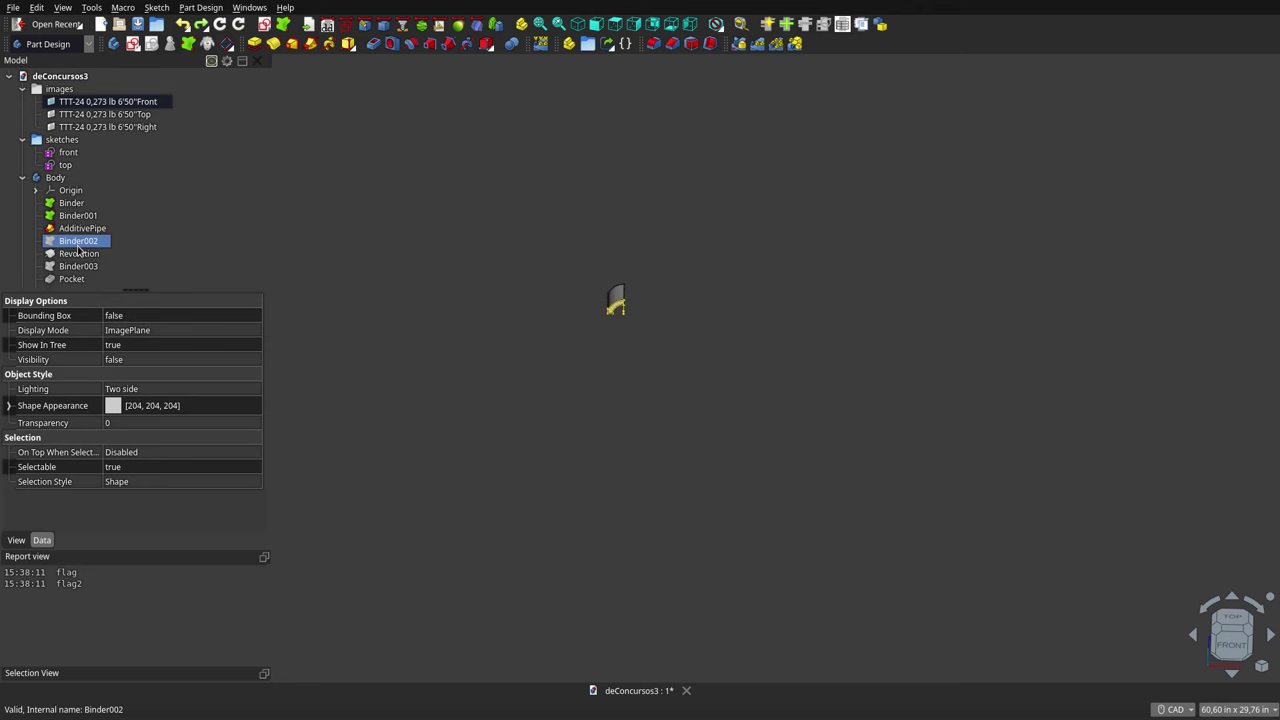
Clear the Binder selections and show Binder002 in the view
click(80, 216)
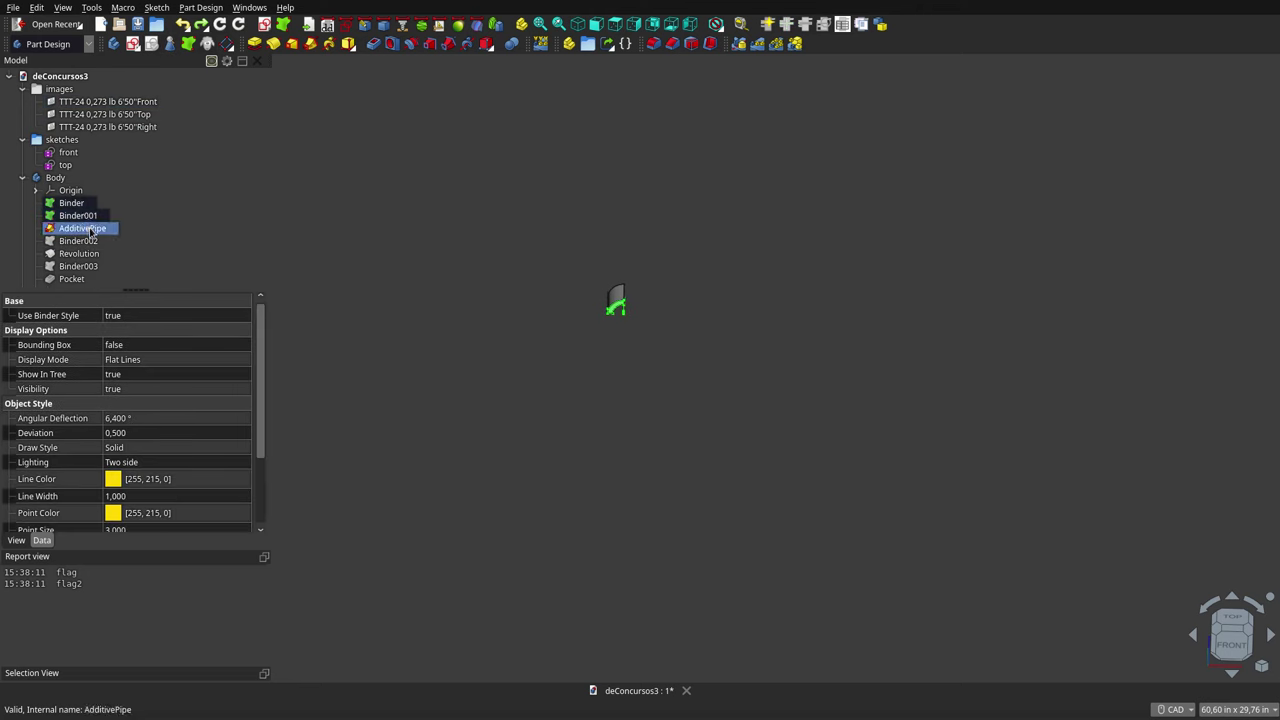
click(87, 243)
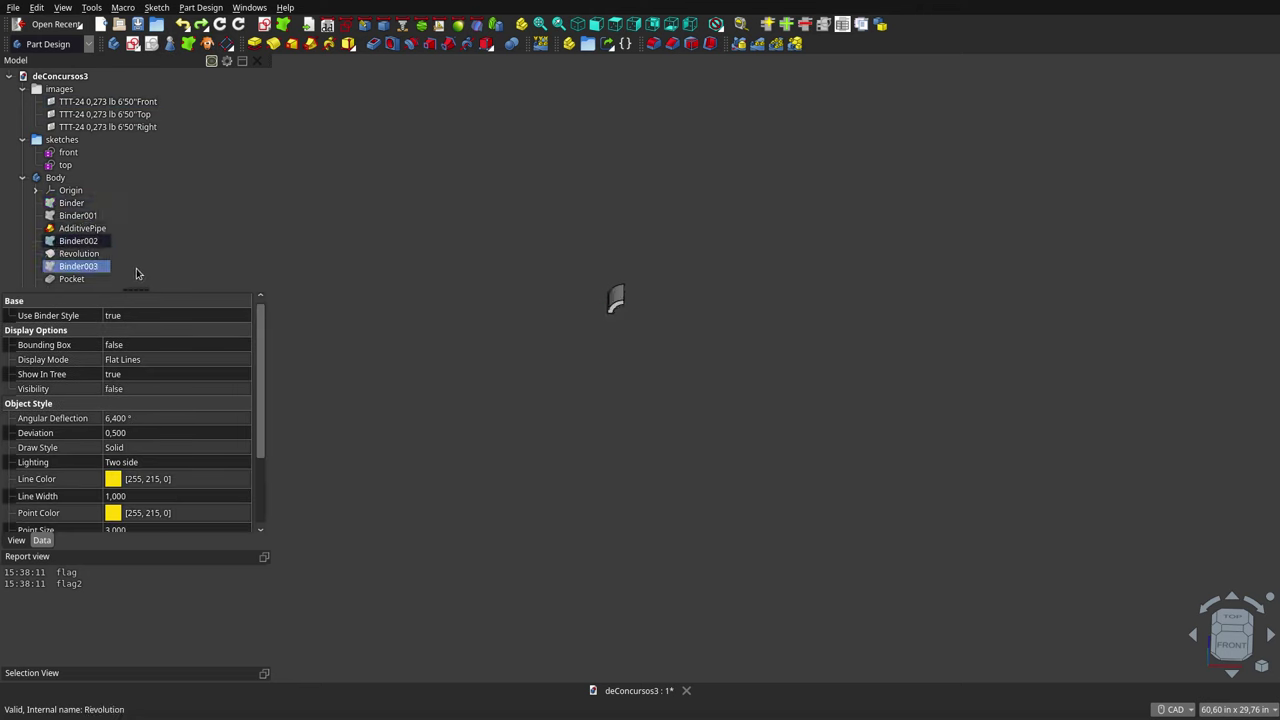
key(space)
scroll(610, 302, up, 5)
scroll(610, 302, up, 3)
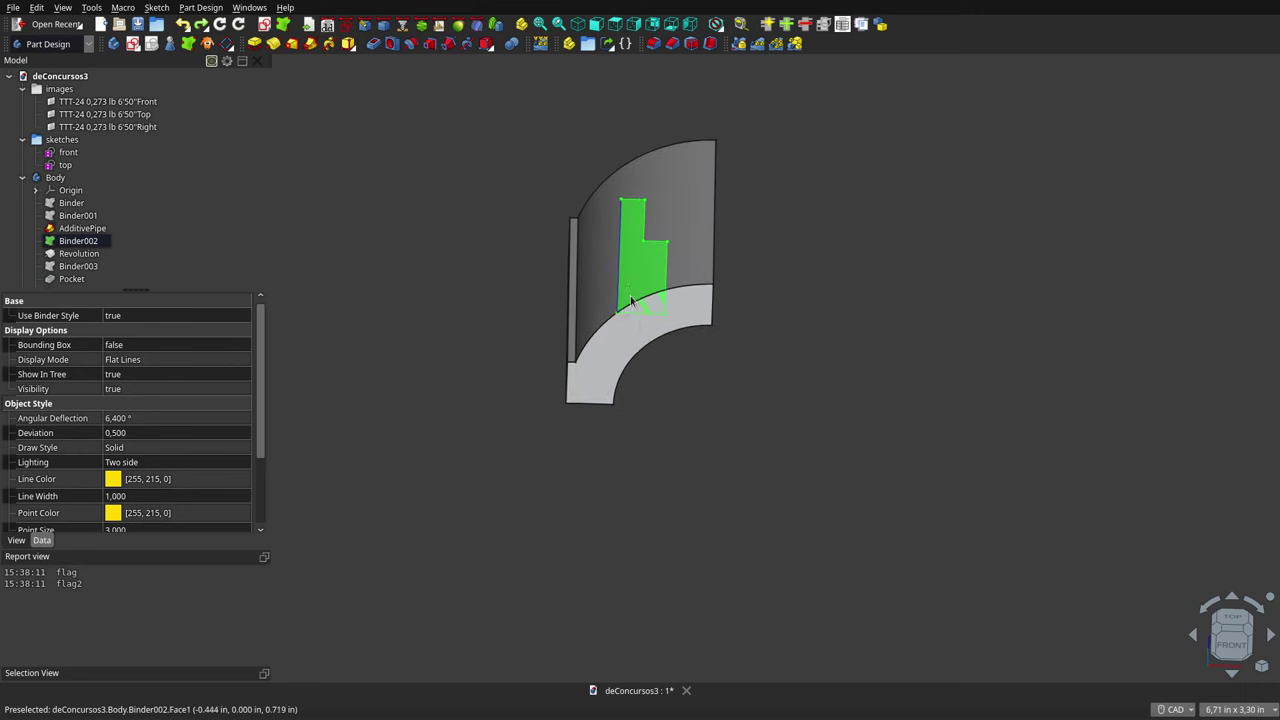
Show the Revolution feature and orbit toward a top-down view of the revolved tiers
click(70, 268)
click(66, 256)
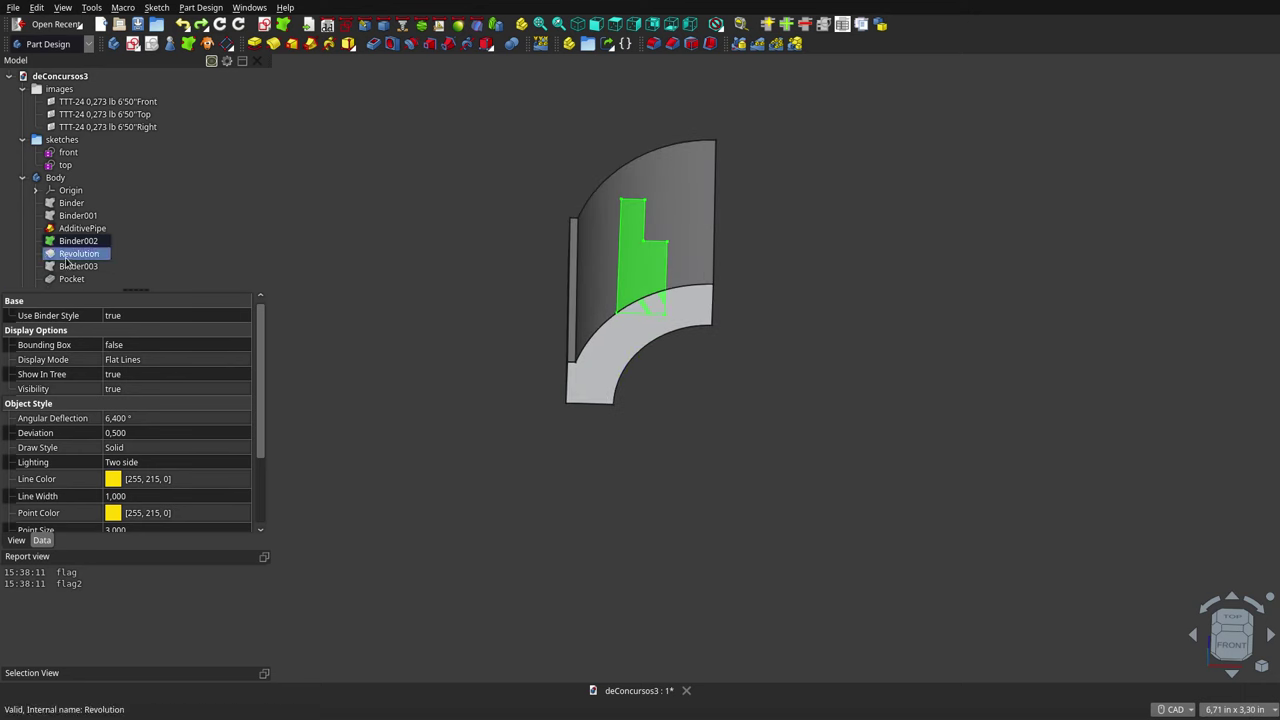
ctrl+click(66, 256)
click(66, 256)
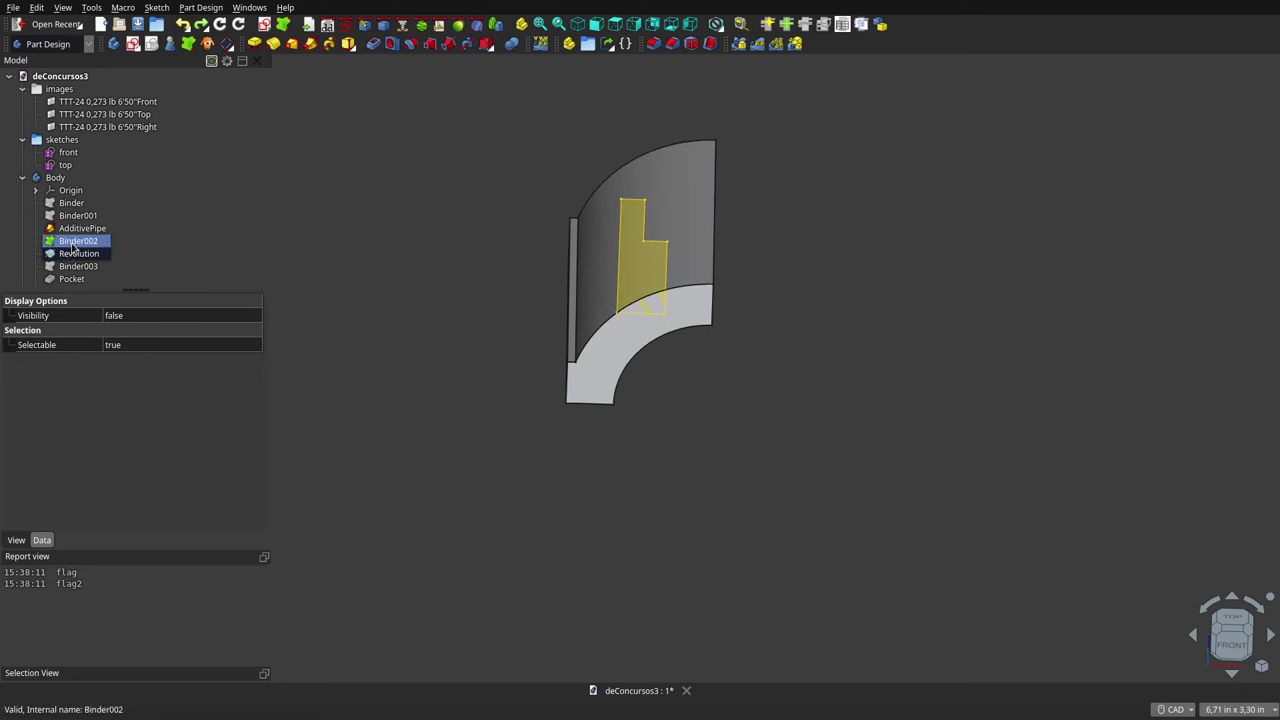
key(space)
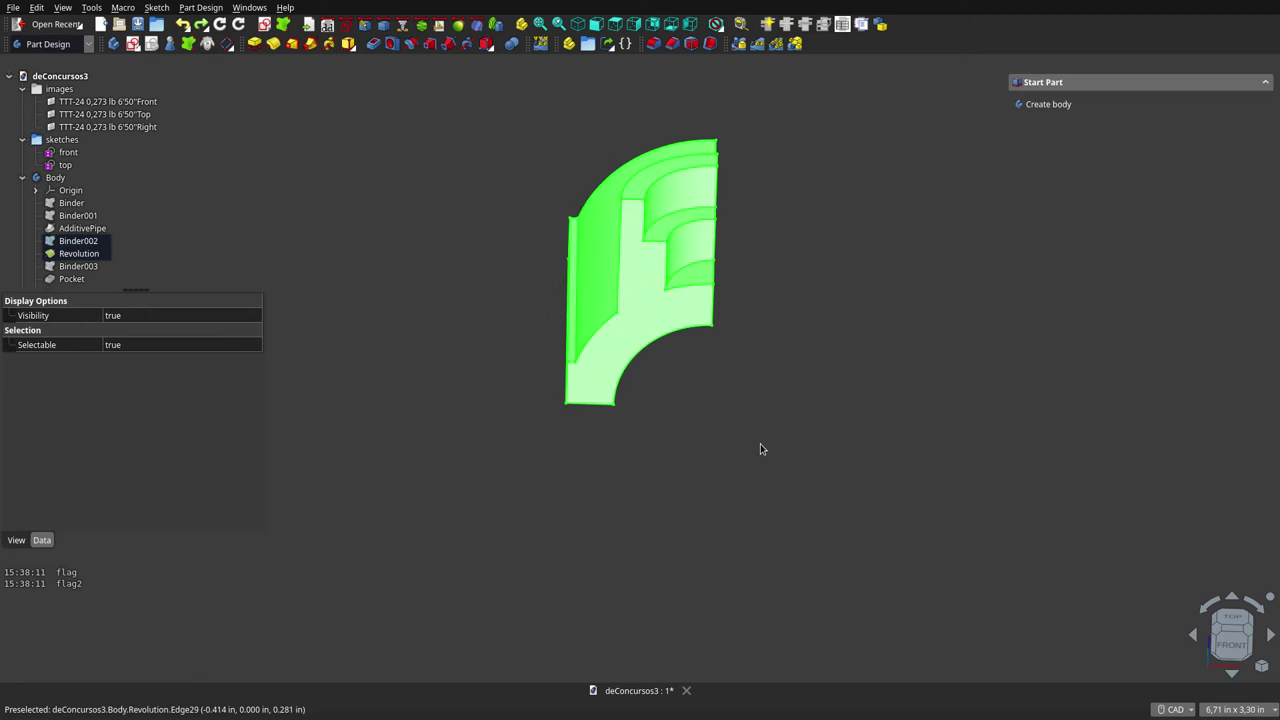
click(760, 443)
middle_drag(674, 417, 694, 385)
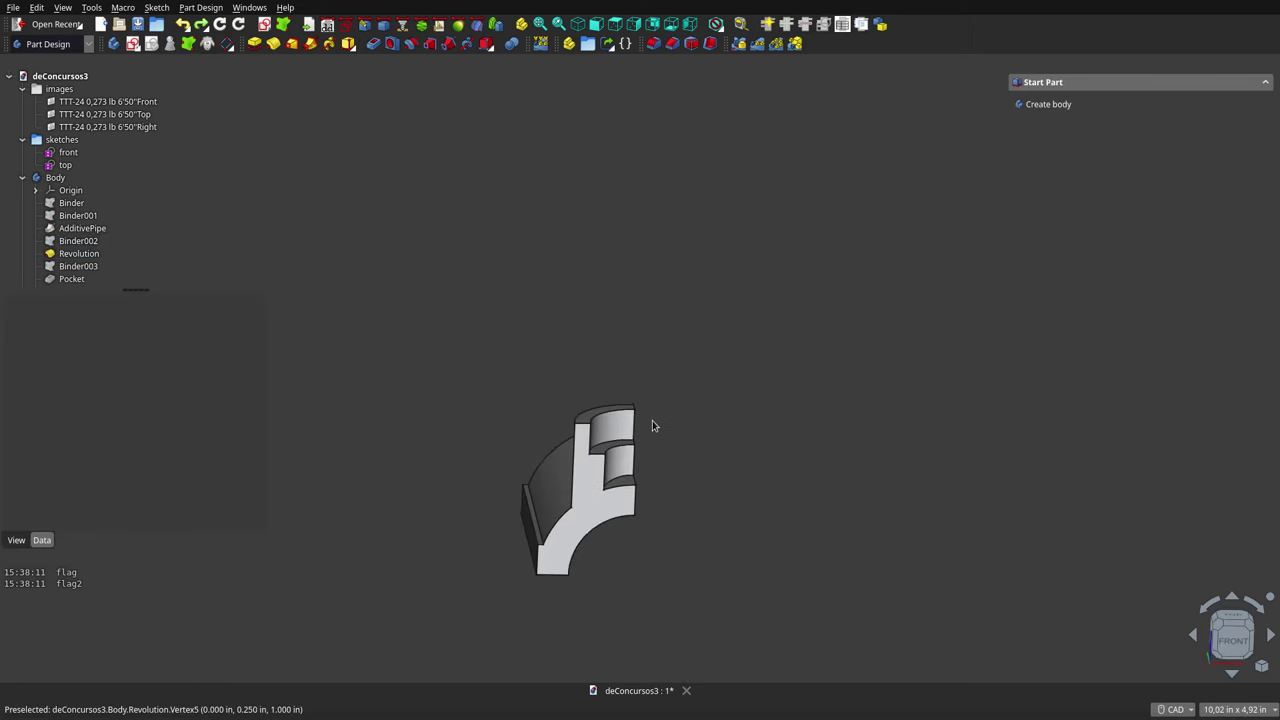
mouse_move(651, 423)
middle_down()
mouse_move(613, 540)
mouse_move(617, 526)
middle_up()
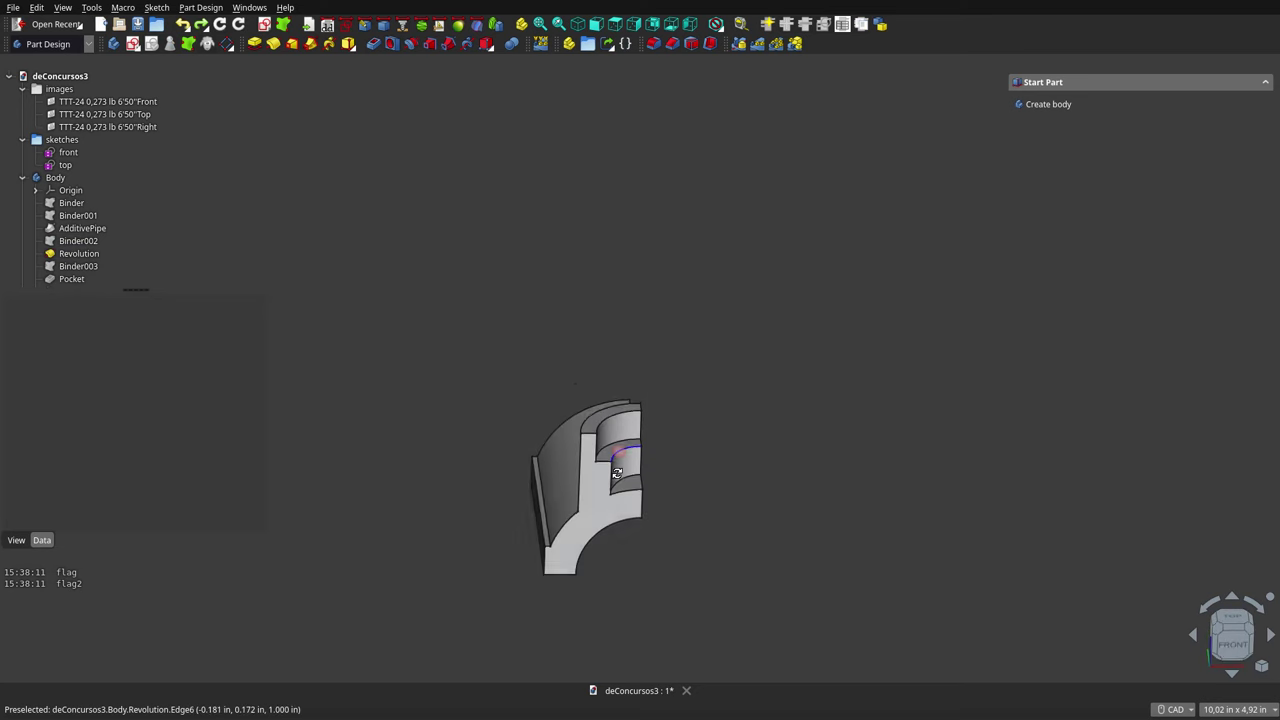
Inspect the Binder003 and Pocket features while orbiting the part
click(100, 267)
scroll(640, 150, down, 2)
middle_drag(626, 409, 621, 365)
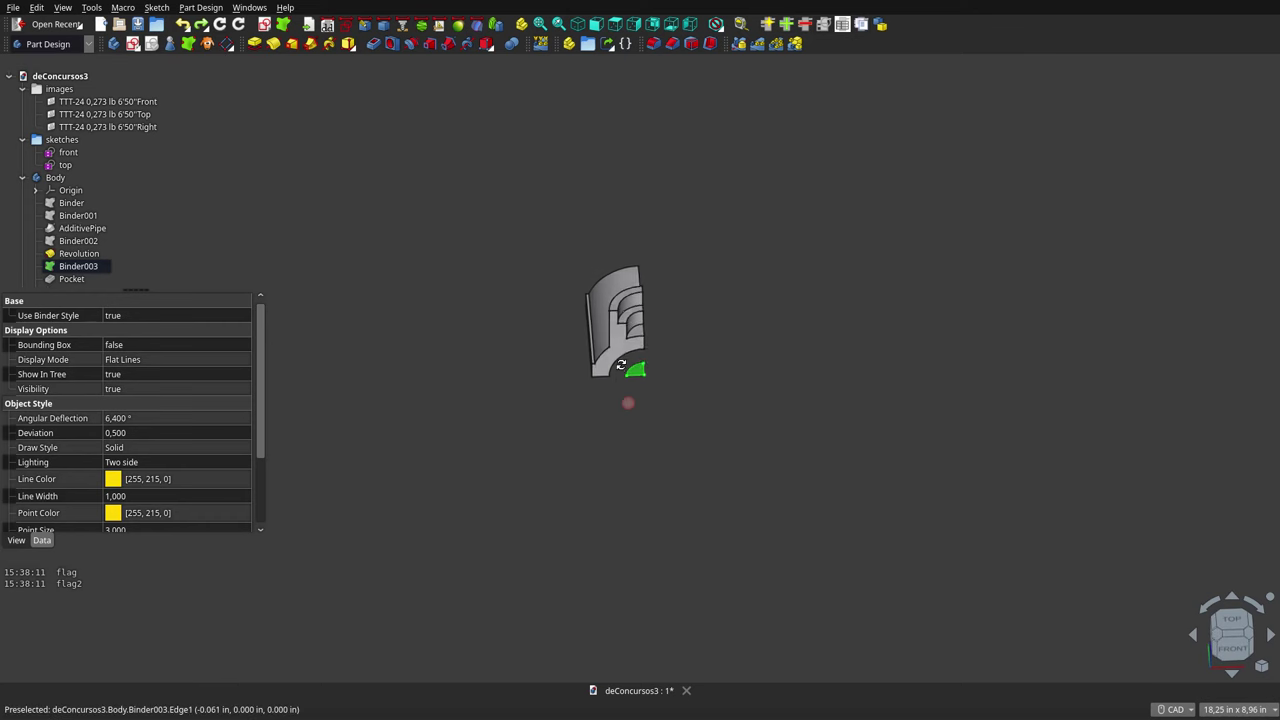
scroll(627, 375, up, 3)
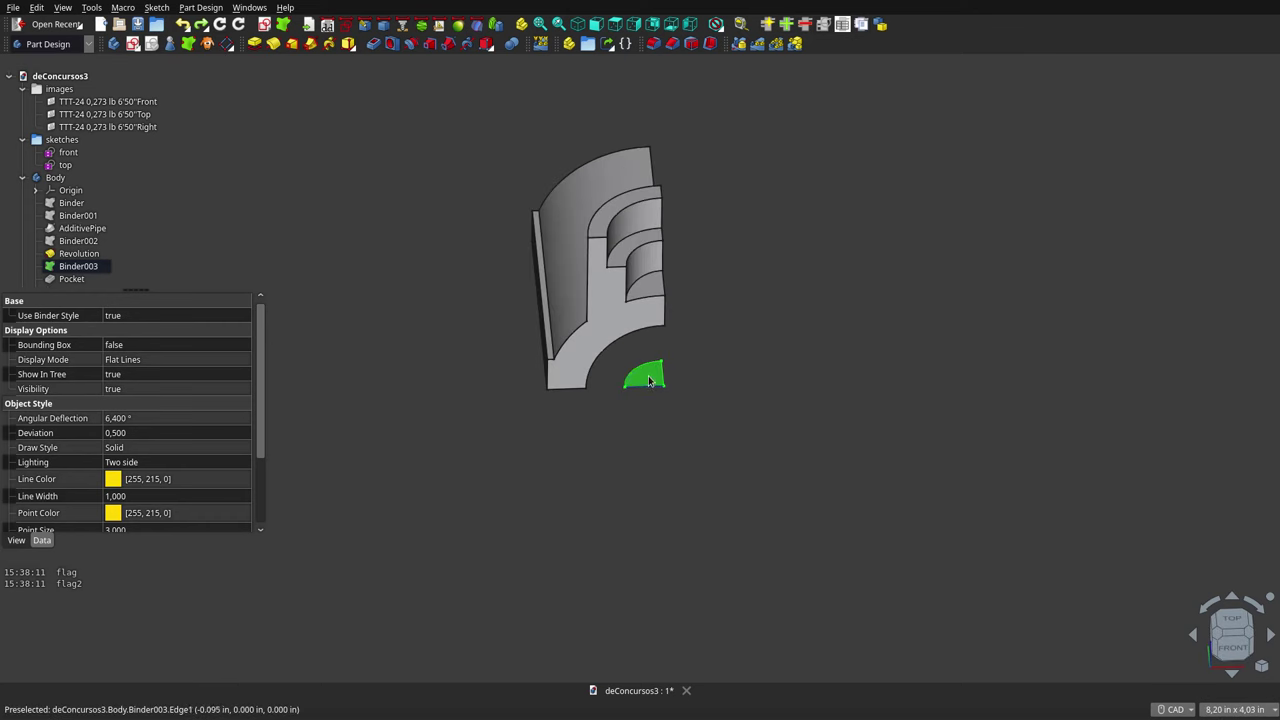
mouse_move(71, 279)
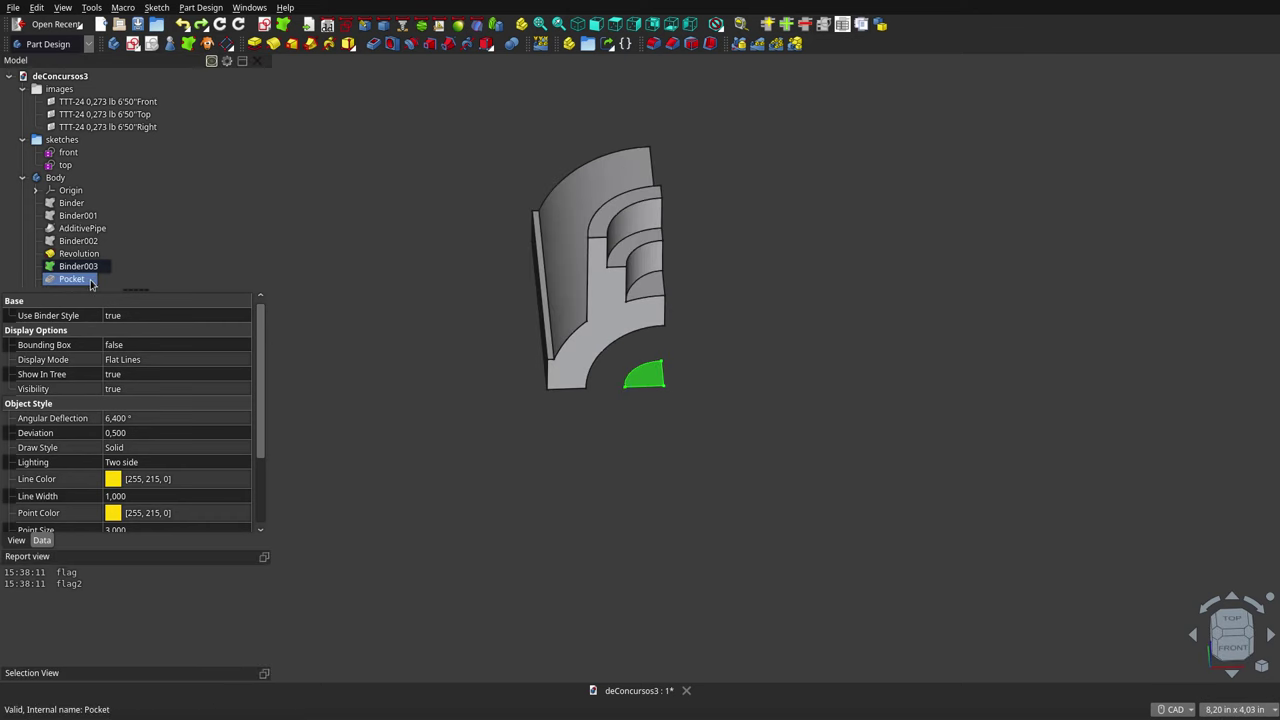
click(90, 281)
click(86, 266)
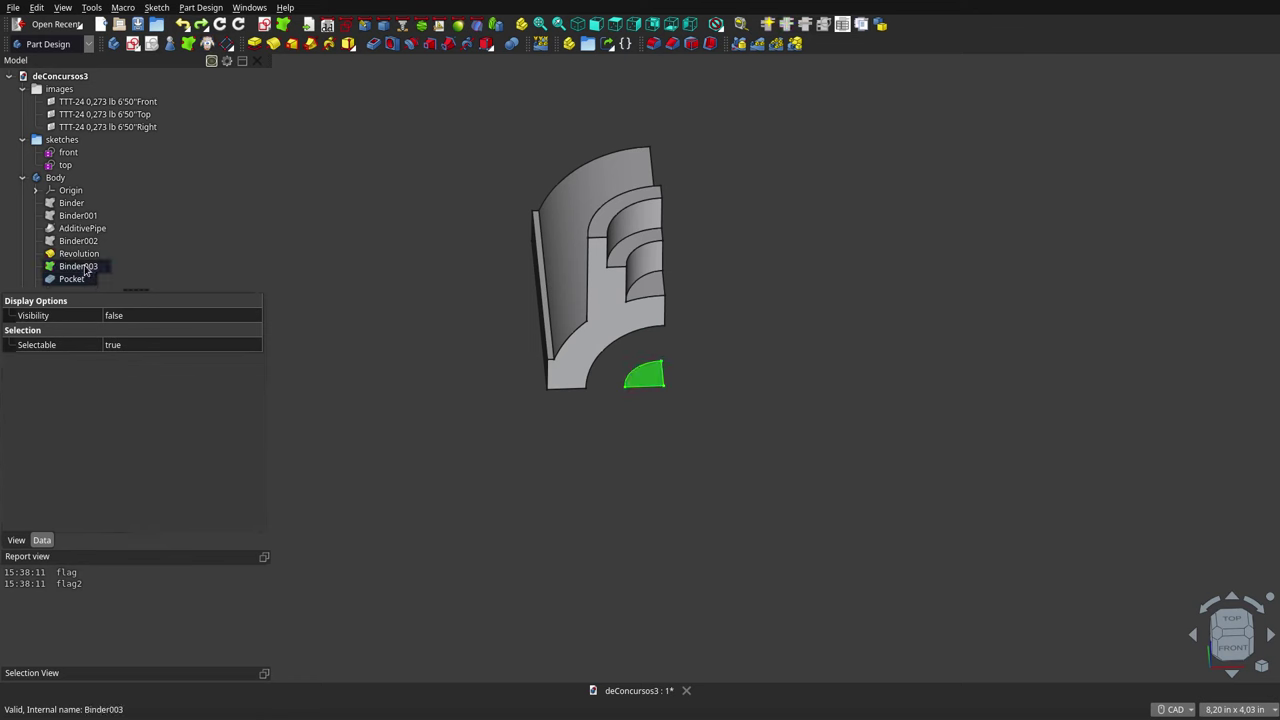
scroll(694, 381, down, 2)
mouse_move(690, 378)
middle_down()
mouse_move(714, 428)
mouse_move(697, 437)
middle_up()
click(697, 437)
scroll(75, 207, down, 2)
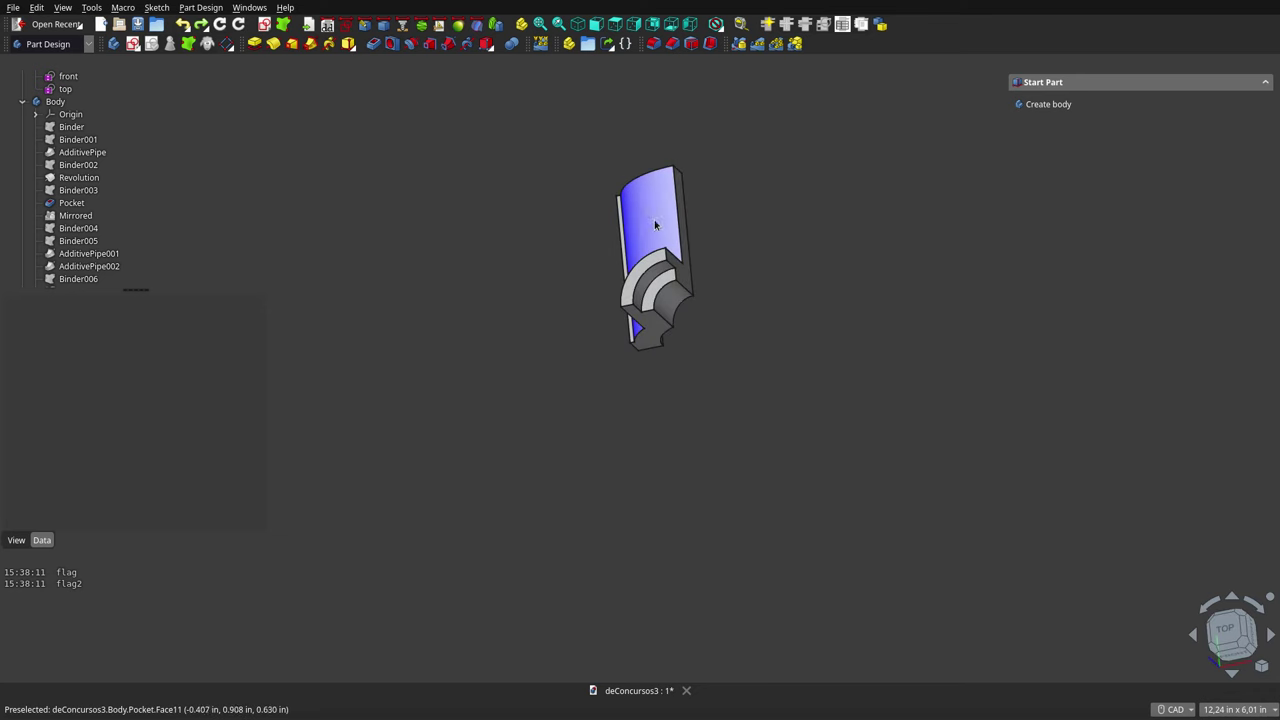
Show the Mirrored feature and orbit to view the symmetric hub
click(75, 215)
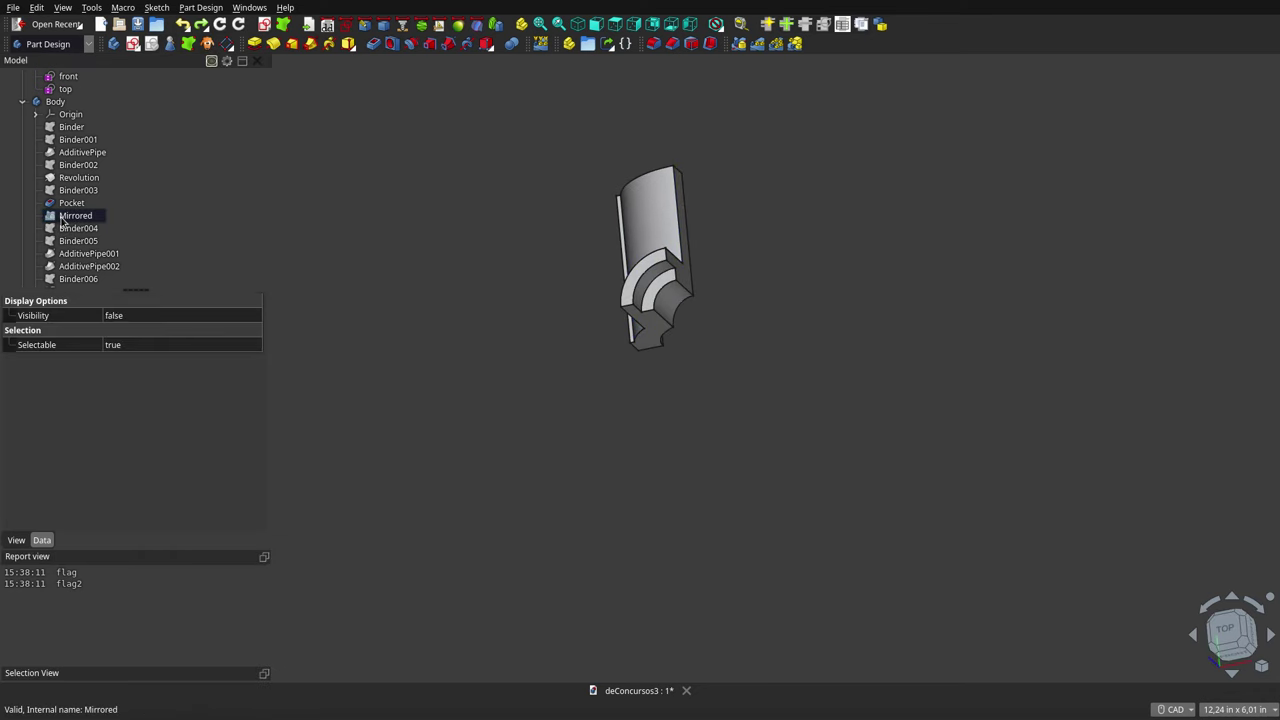
key(space)
click(494, 440)
mouse_move(639, 434)
middle_down()
mouse_move(715, 400)
mouse_move(711, 413)
middle_up()
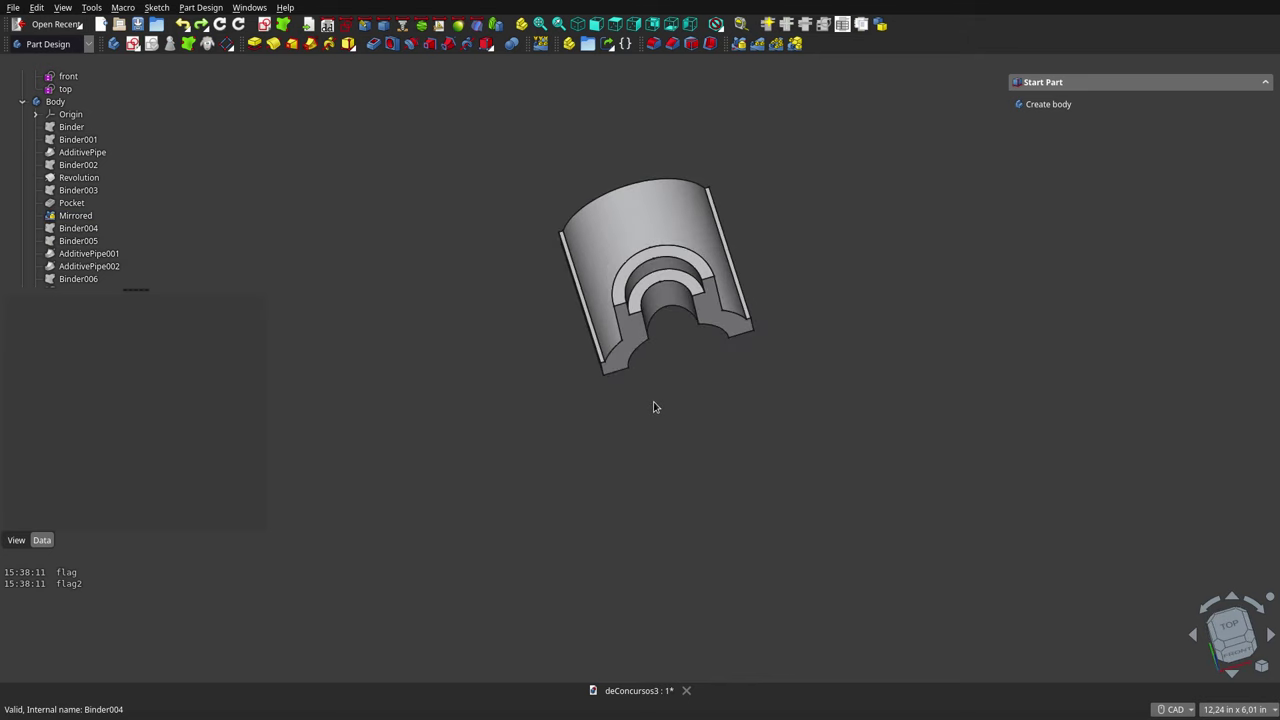
Show the Front reference drawing image and orbit to compare the part from the front
scroll(100, 180, up, 2)
click(60, 102)
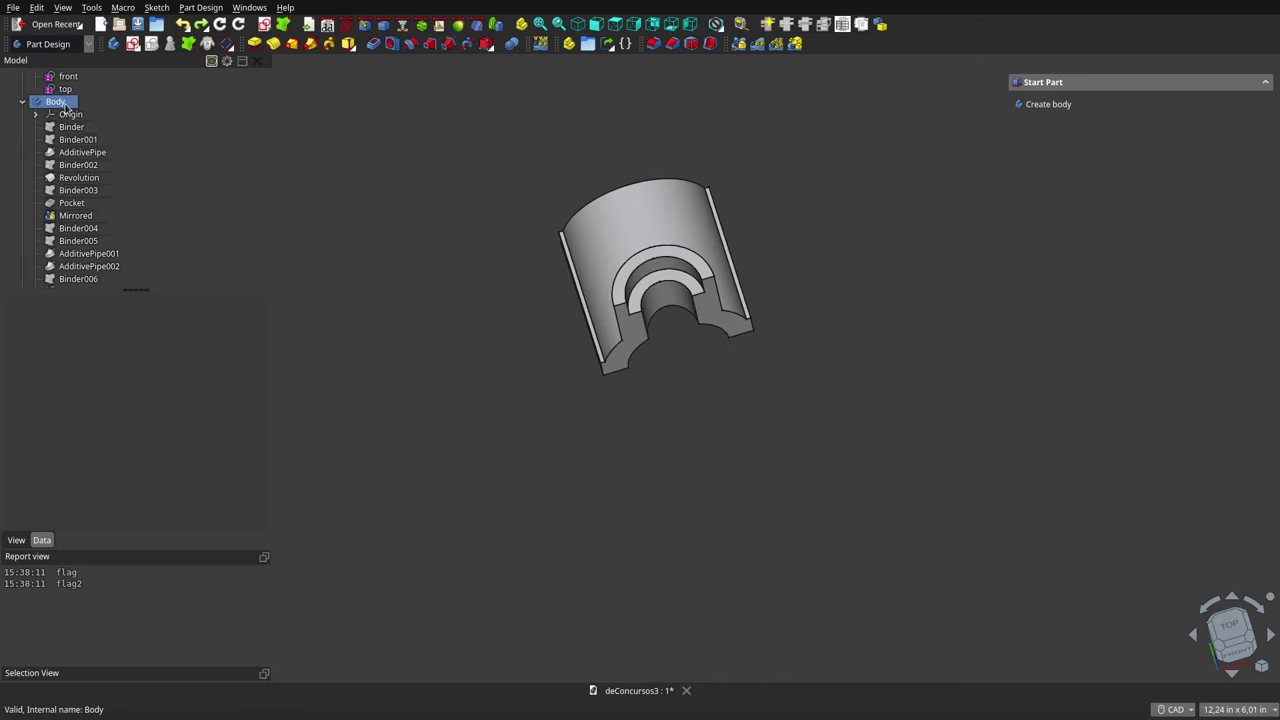
key(space)
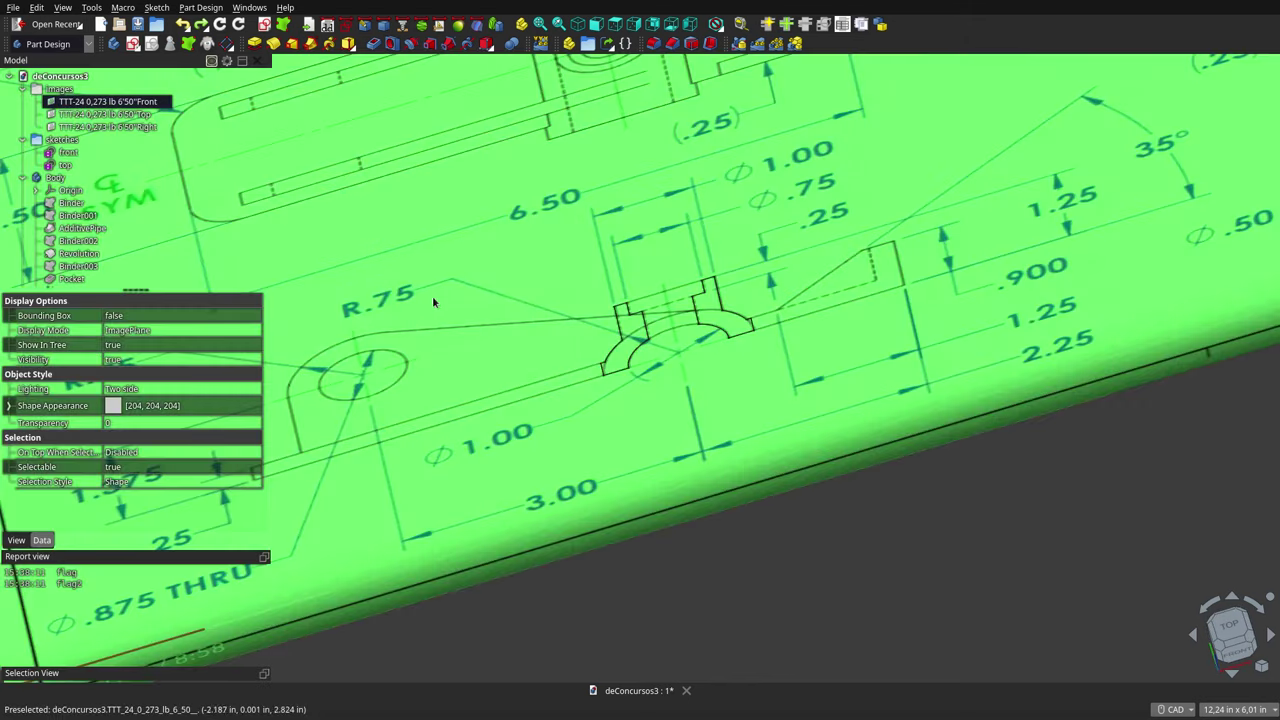
scroll(430, 370, down, 4)
scroll(697, 197, down, 3)
scroll(590, 275, up, 3)
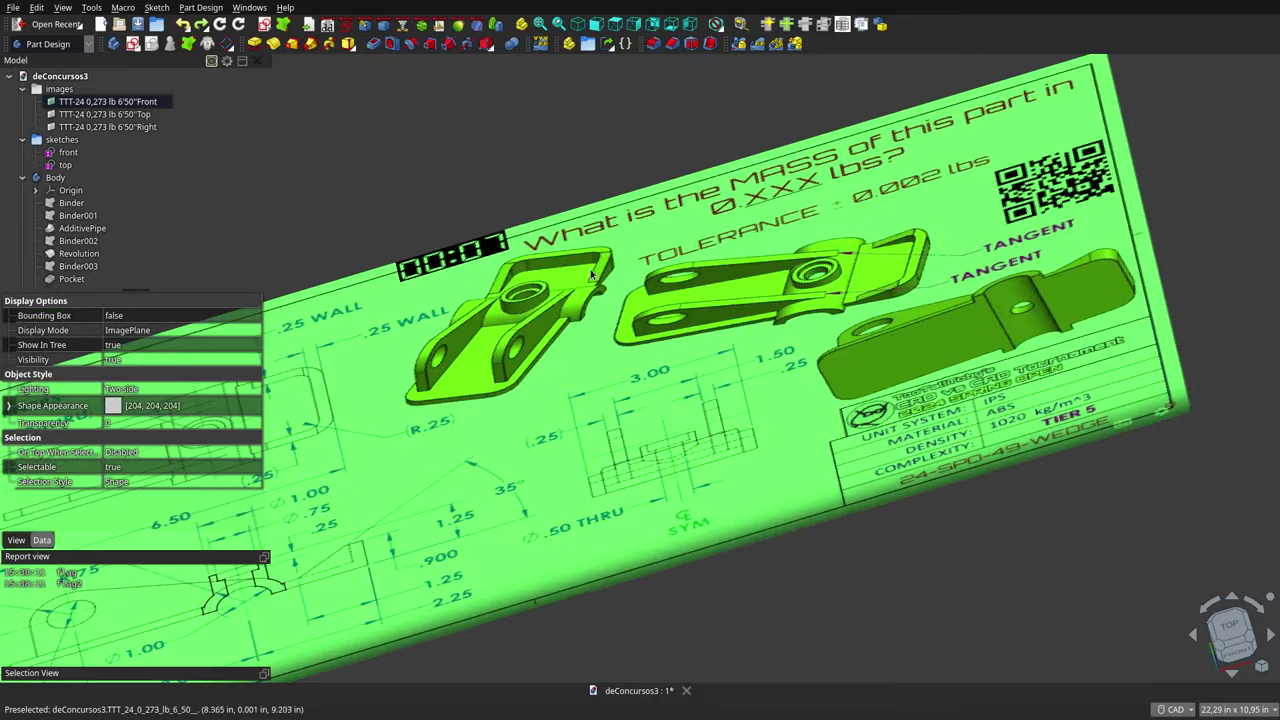
click(632, 152)
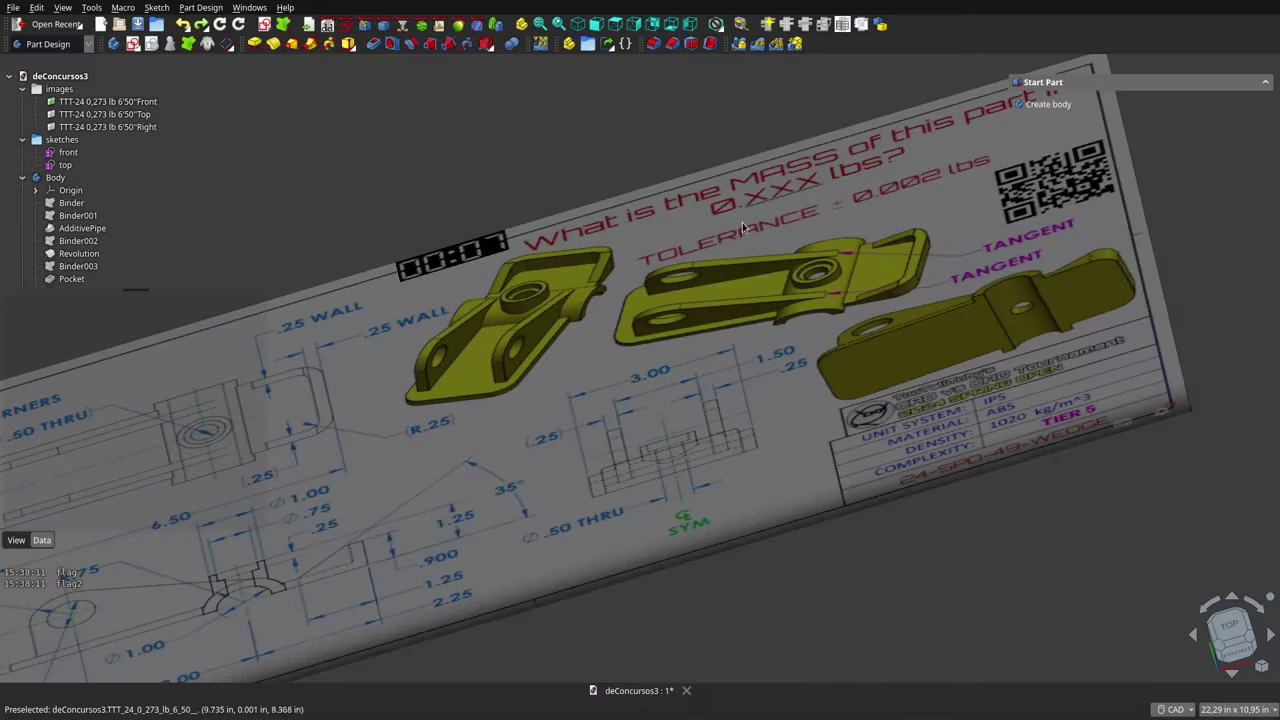
scroll(742, 228, down, 3)
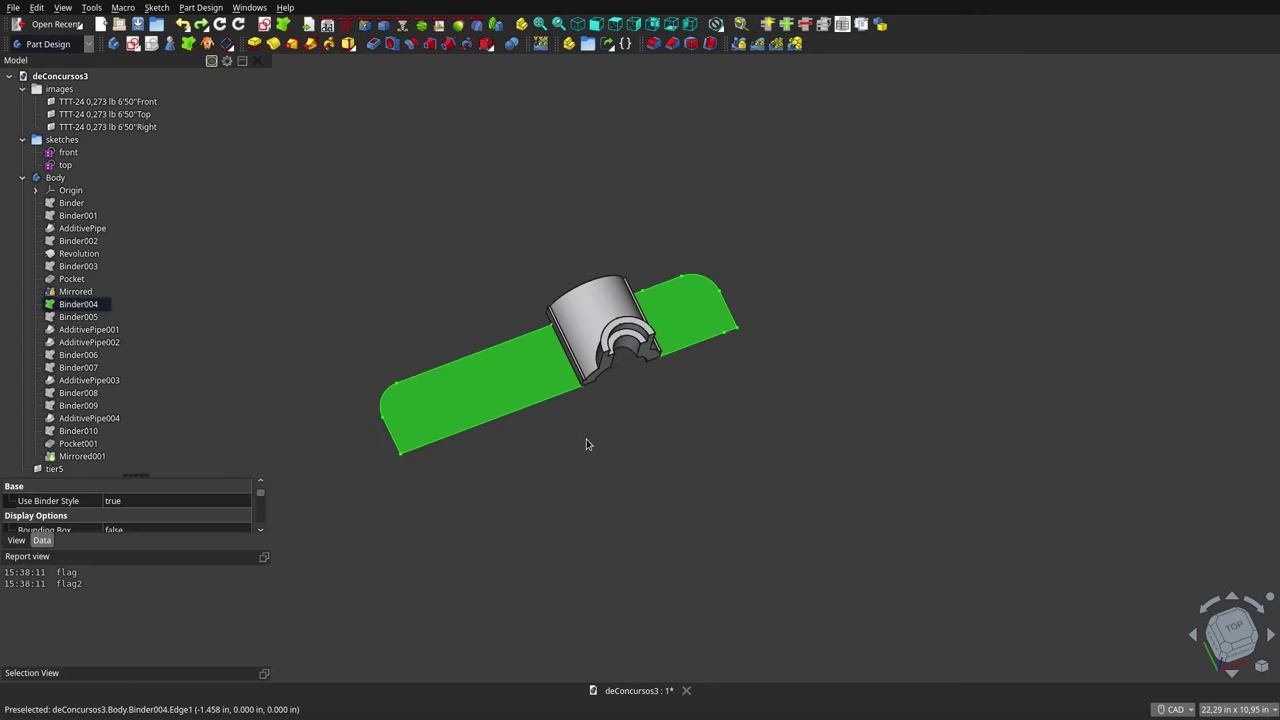
mouse_move(585, 450)
middle_down()
mouse_move(517, 403)
mouse_move(511, 360)
mouse_move(517, 379)
middle_up()
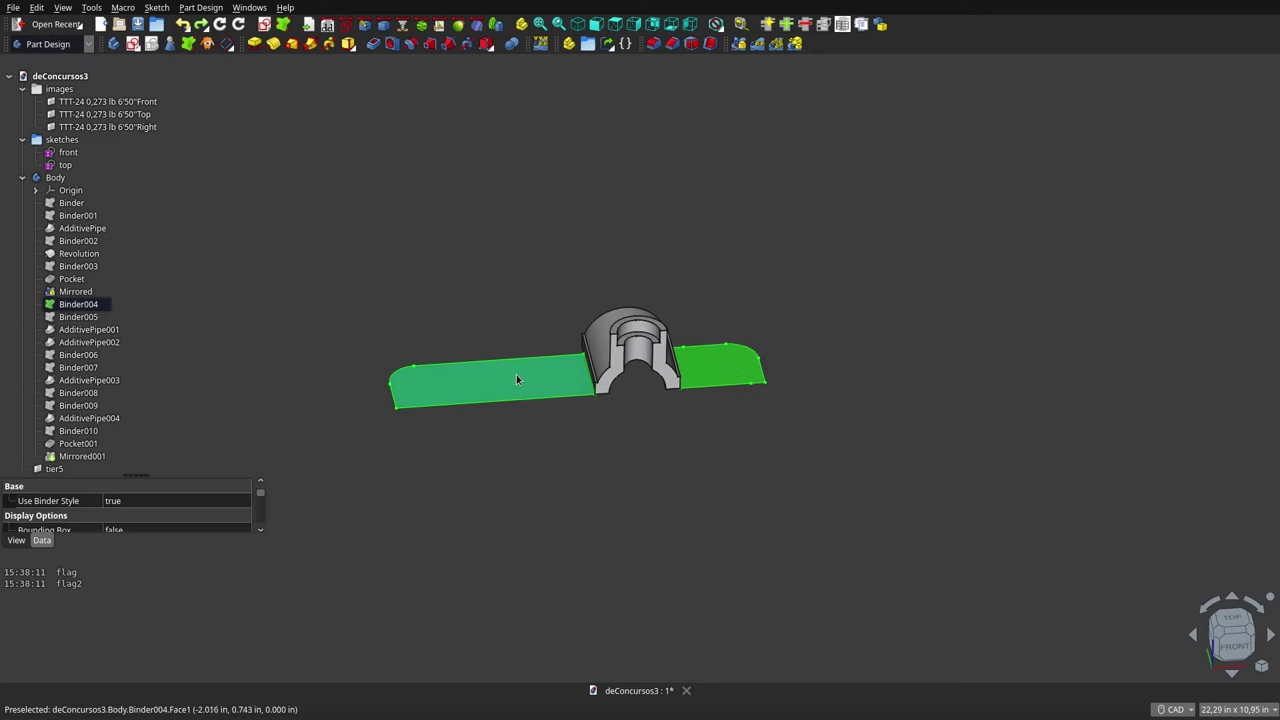
Inspect the Binder005 and AdditivePipe001 features while tilting the part edge-on
click(78, 316)
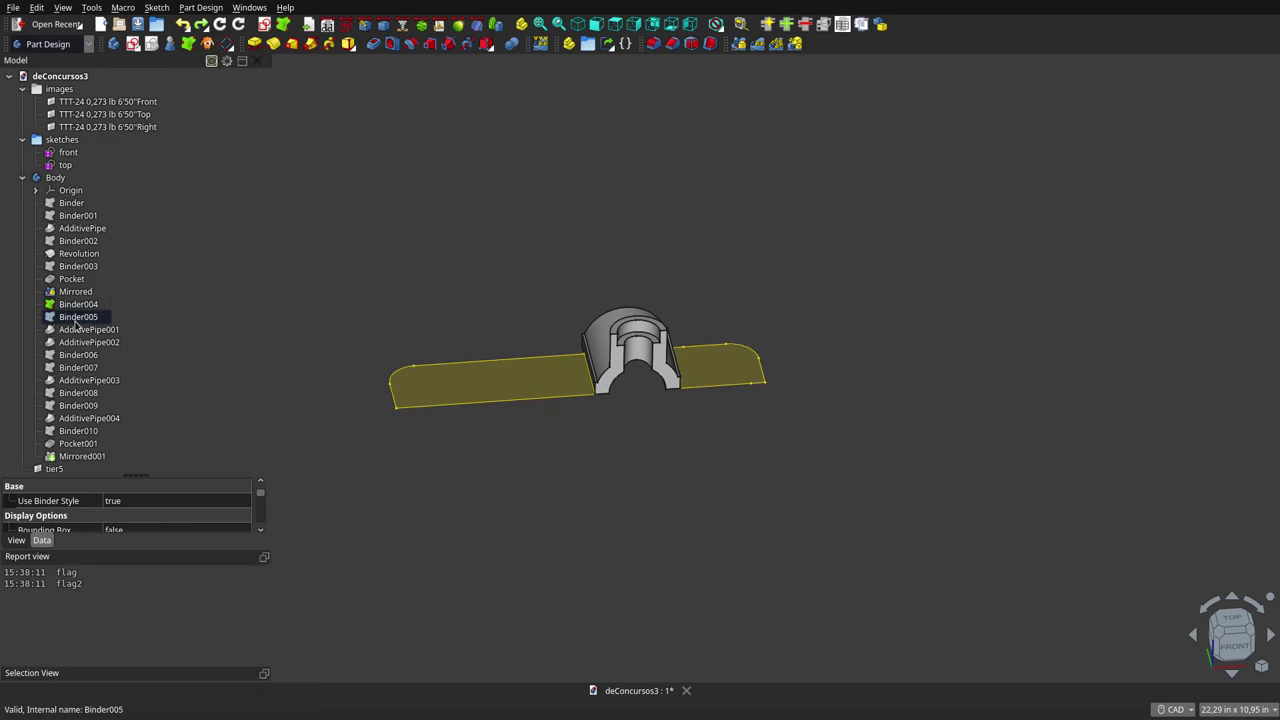
mouse_move(430, 442)
middle_down()
mouse_move(463, 418)
mouse_move(460, 428)
mouse_move(428, 410)
middle_up()
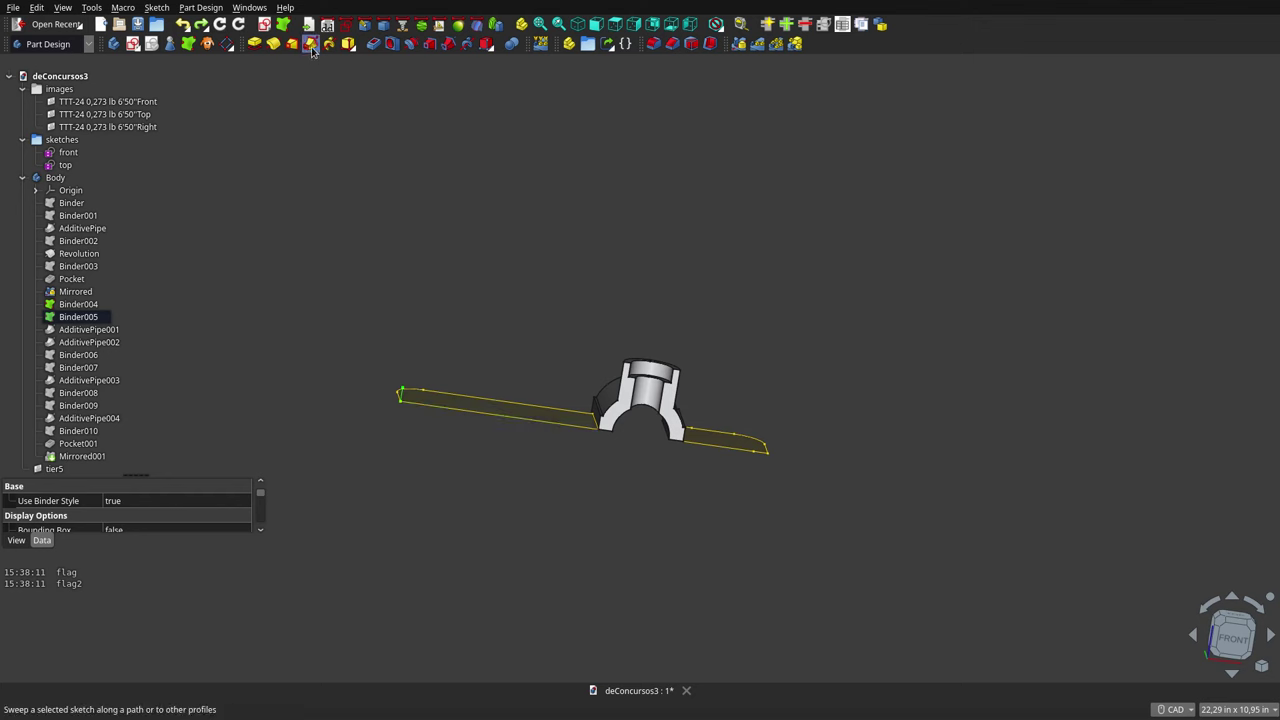
middle_drag(515, 259, 524, 367)
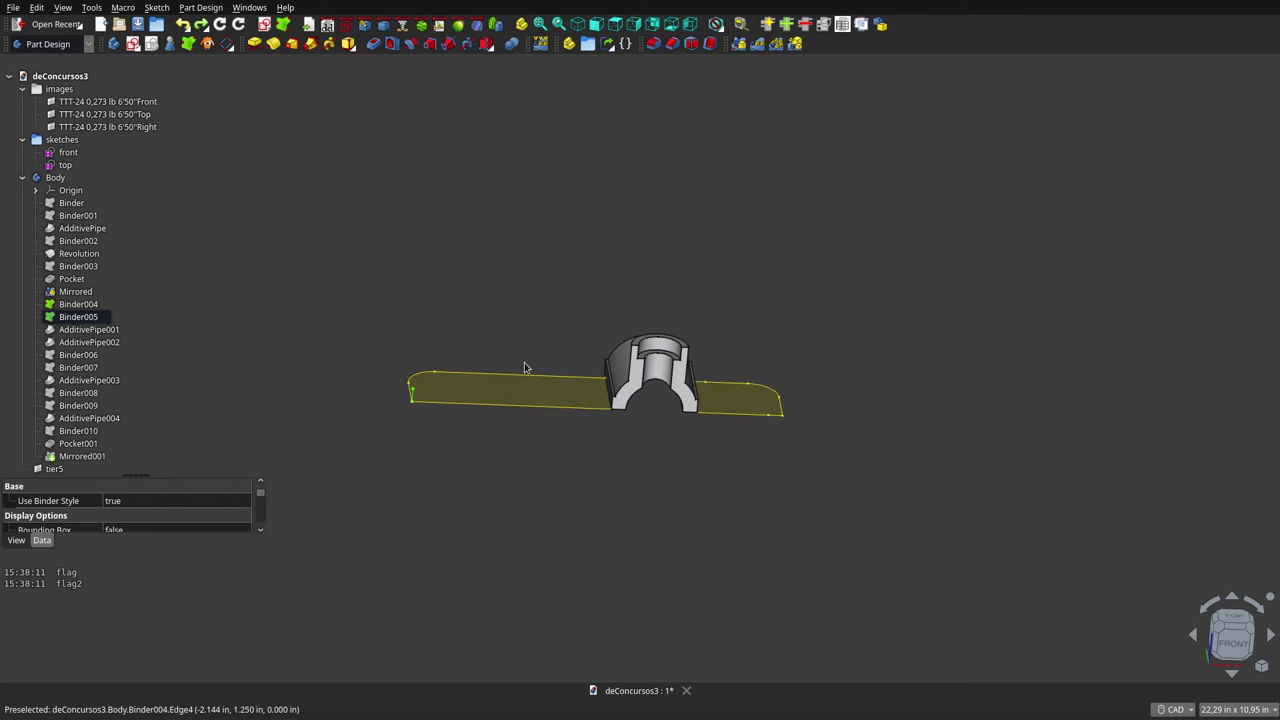
click(115, 331)
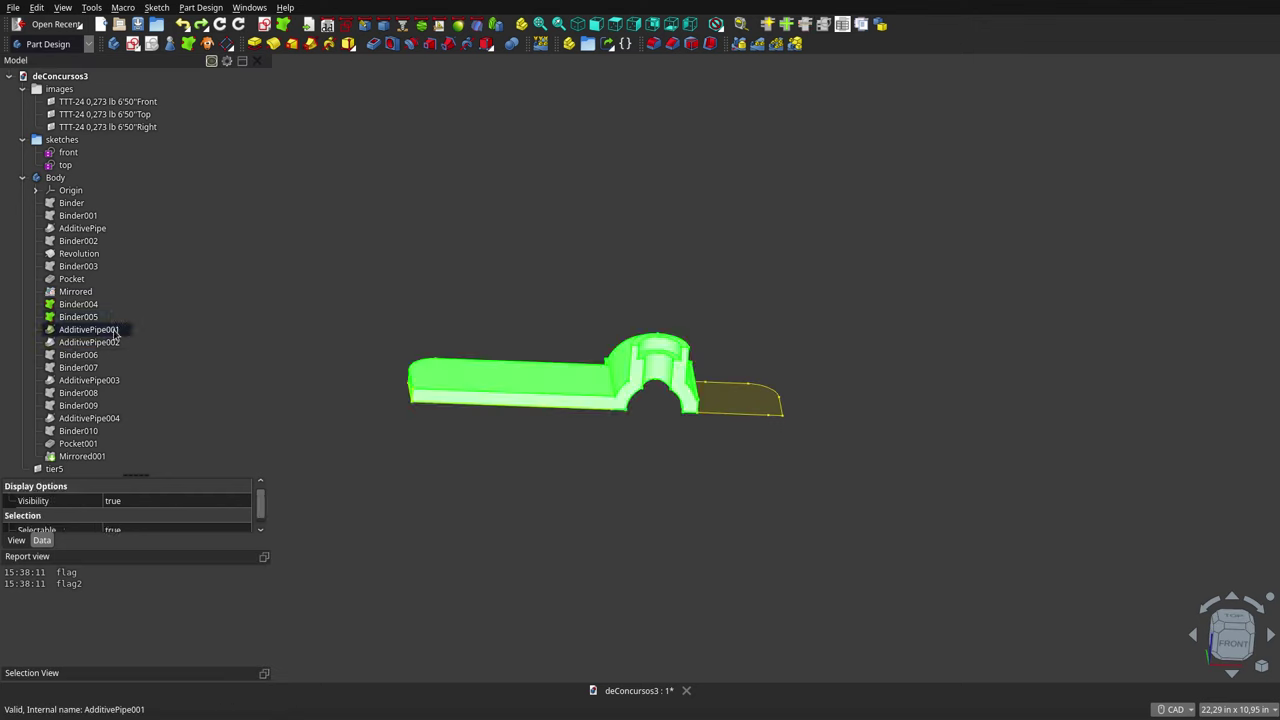
click(590, 470)
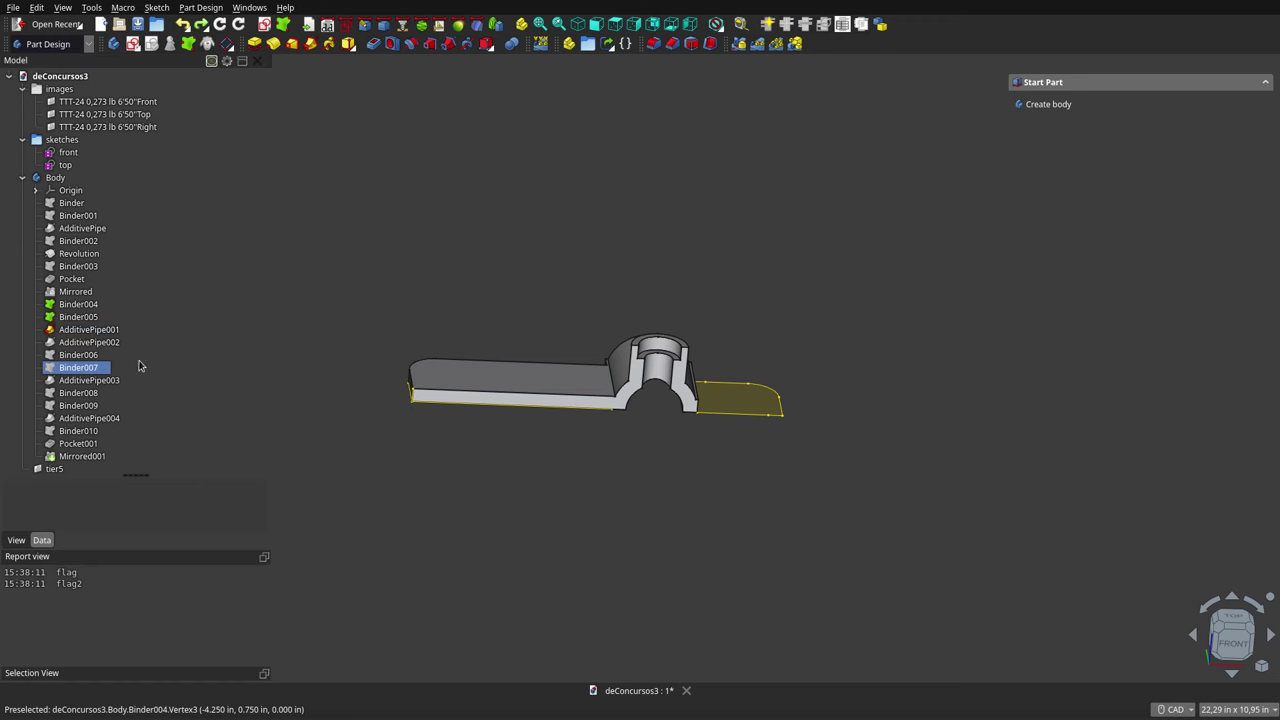
Show the AdditivePipe002 solid and inspect the neighbouring binder features, including Binder006
click(78, 342)
key(space)
click(476, 506)
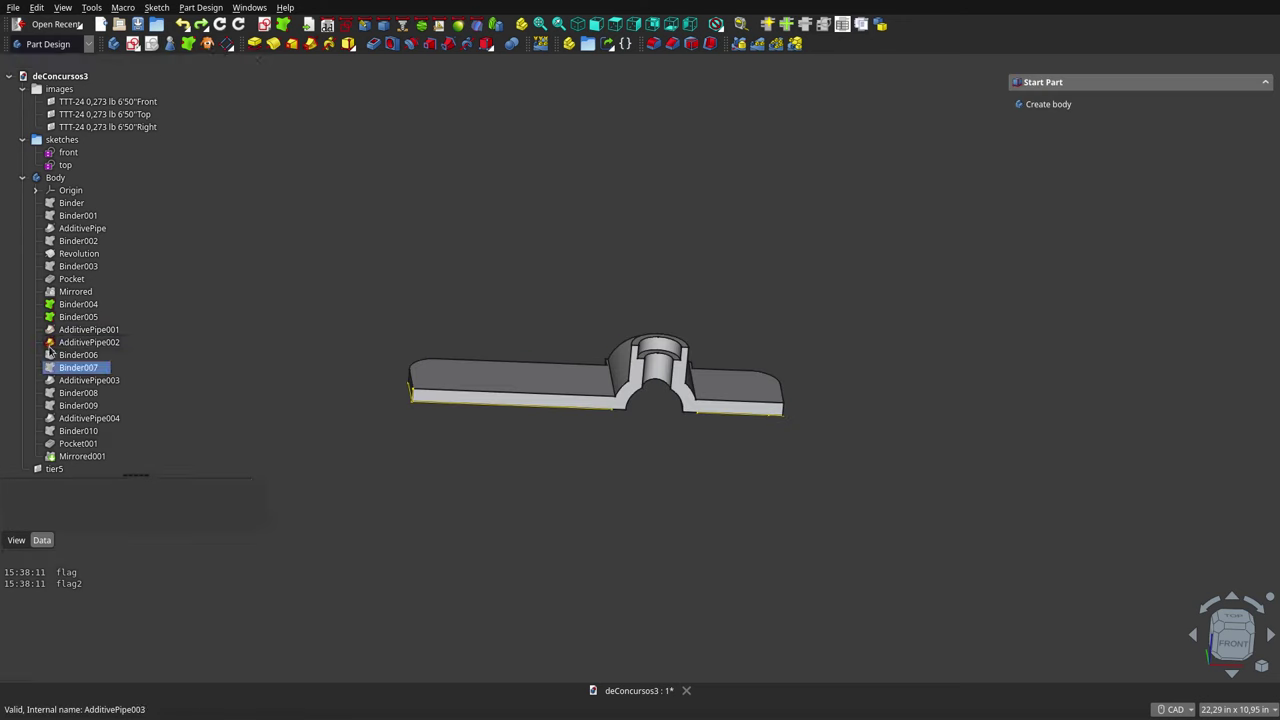
click(72, 313)
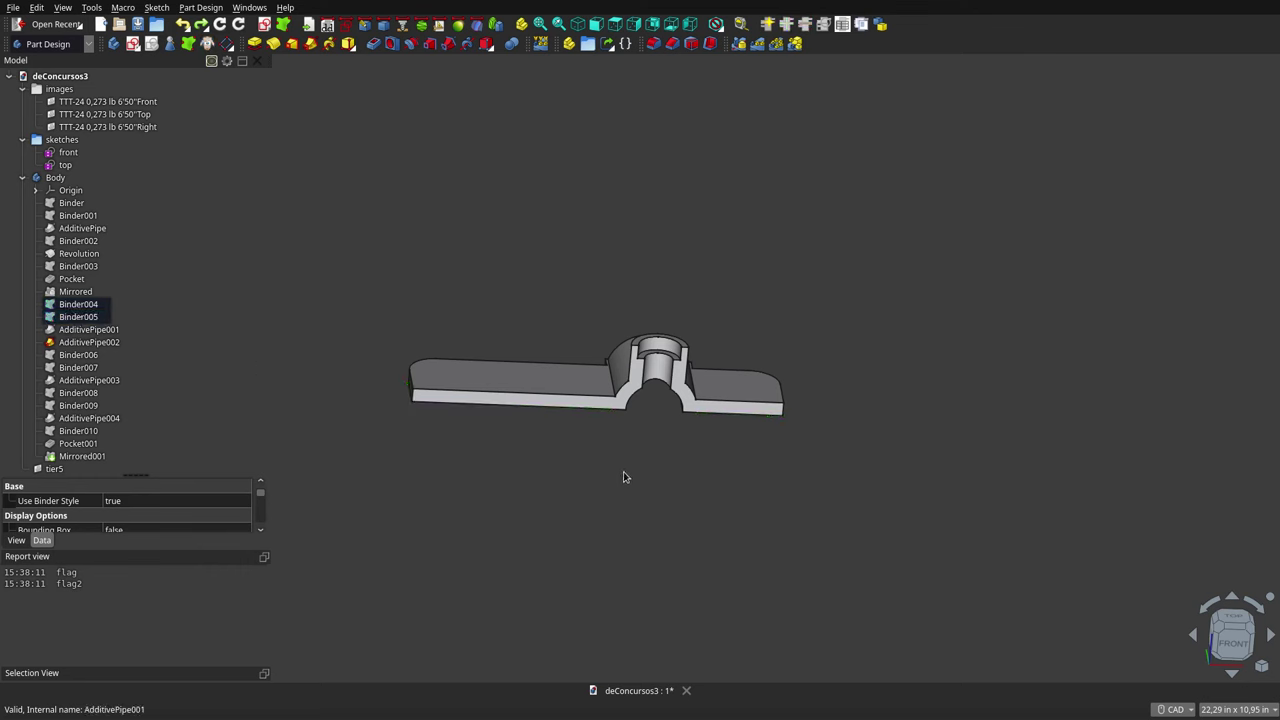
mouse_move(624, 477)
middle_down()
mouse_move(626, 466)
mouse_move(617, 549)
mouse_move(613, 467)
mouse_move(623, 489)
mouse_move(603, 537)
mouse_move(586, 485)
mouse_move(603, 493)
middle_up()
click(88, 356)
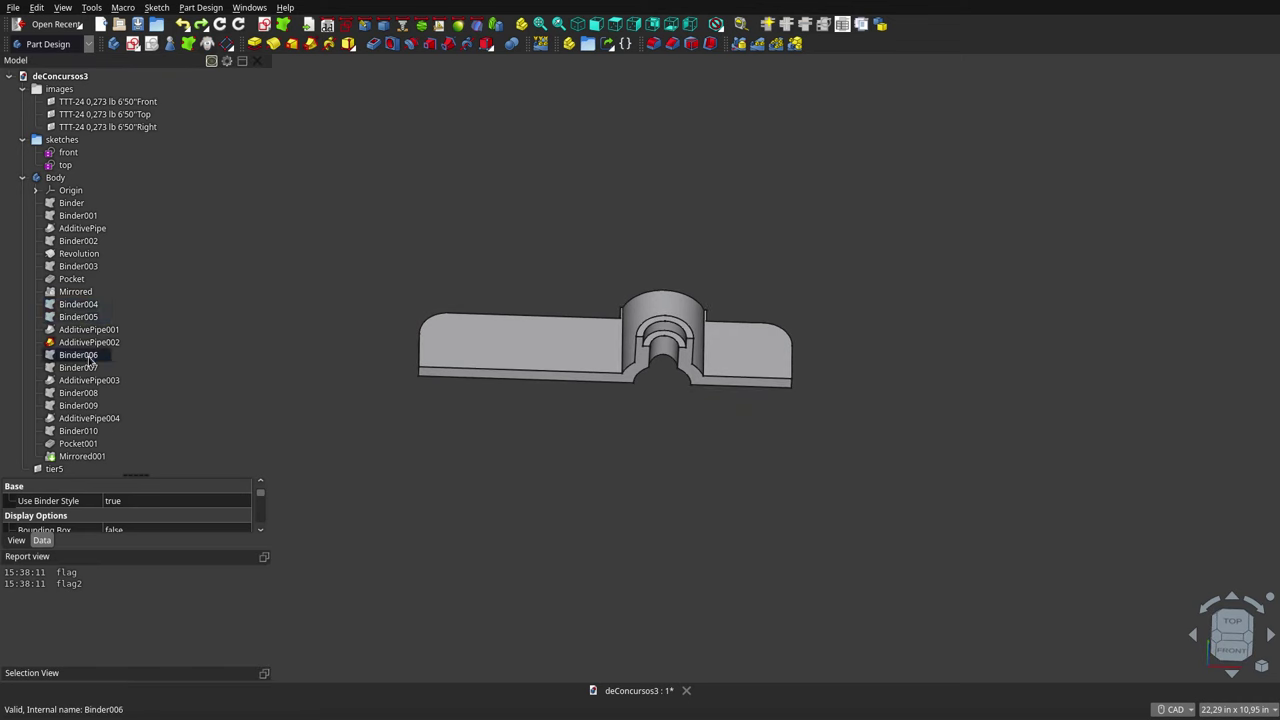
Show Binder006 and the front sketch, then orbit to compare them with the solid
key(space)
middle_drag(589, 392, 586, 340)
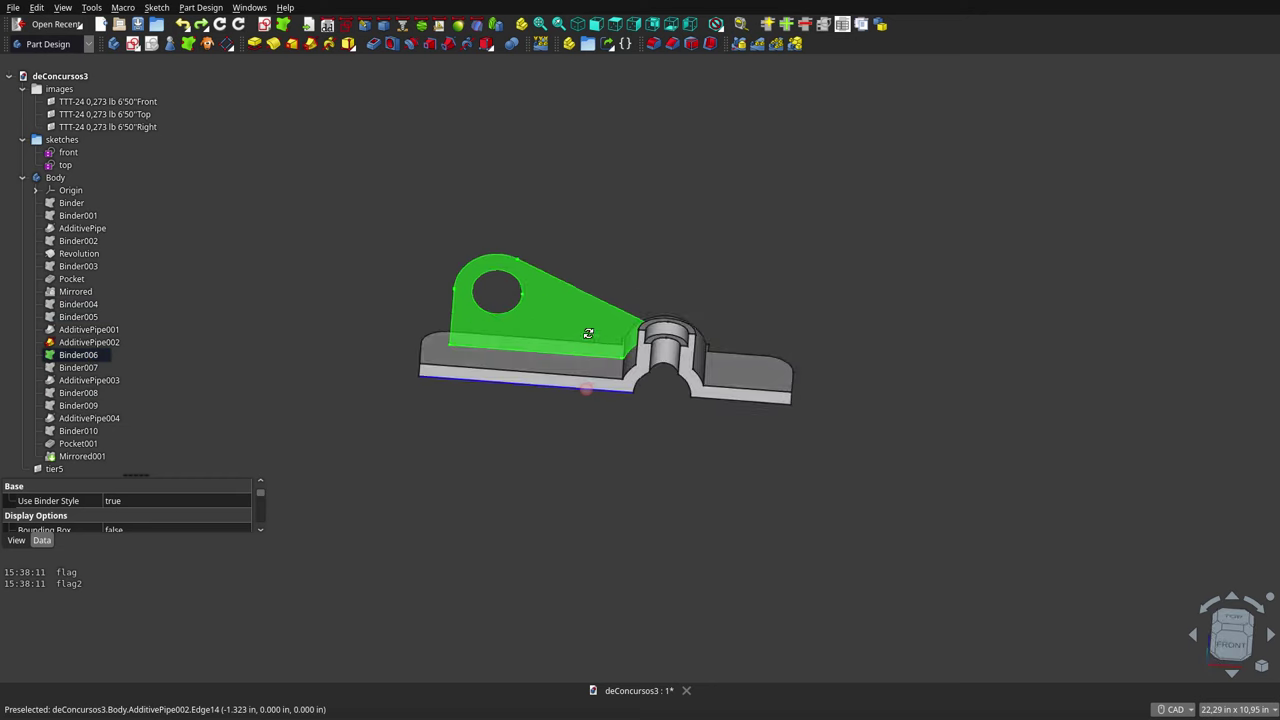
click(68, 153)
key(space)
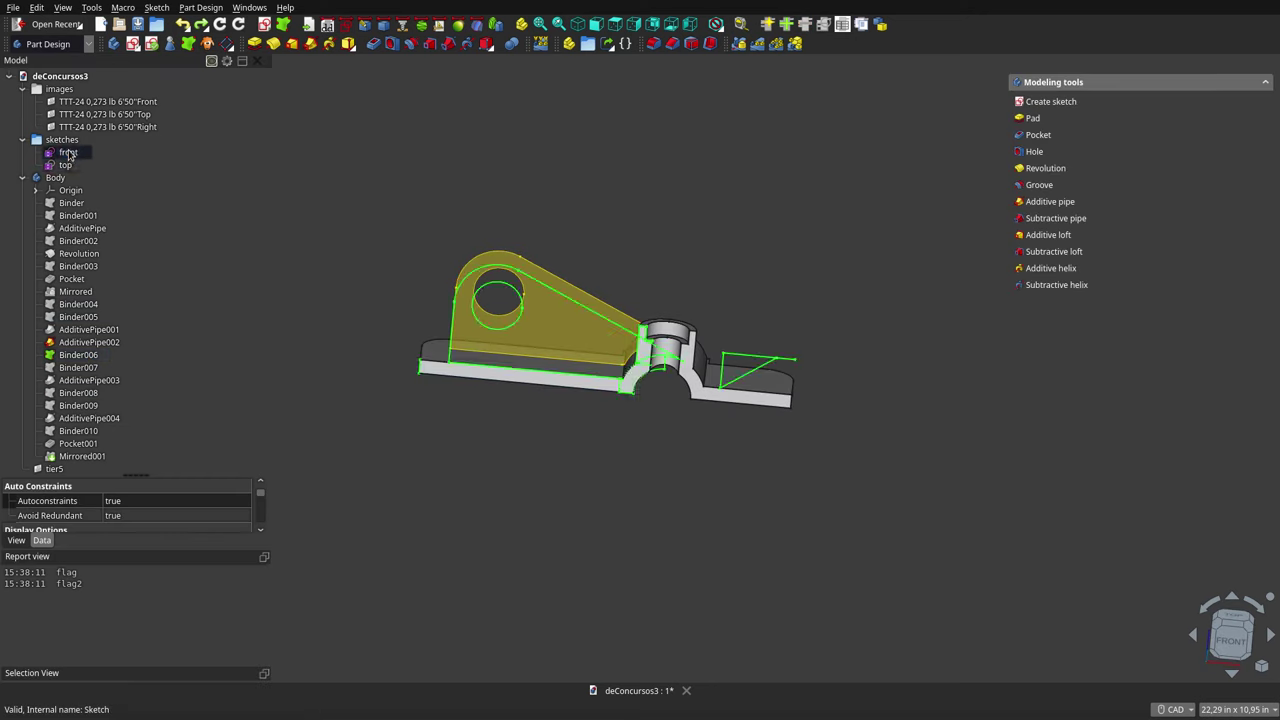
mouse_move(594, 249)
middle_down()
mouse_move(600, 280)
mouse_move(572, 352)
mouse_move(557, 357)
mouse_move(560, 428)
mouse_move(623, 383)
mouse_move(600, 308)
mouse_move(630, 357)
mouse_move(642, 354)
middle_up()
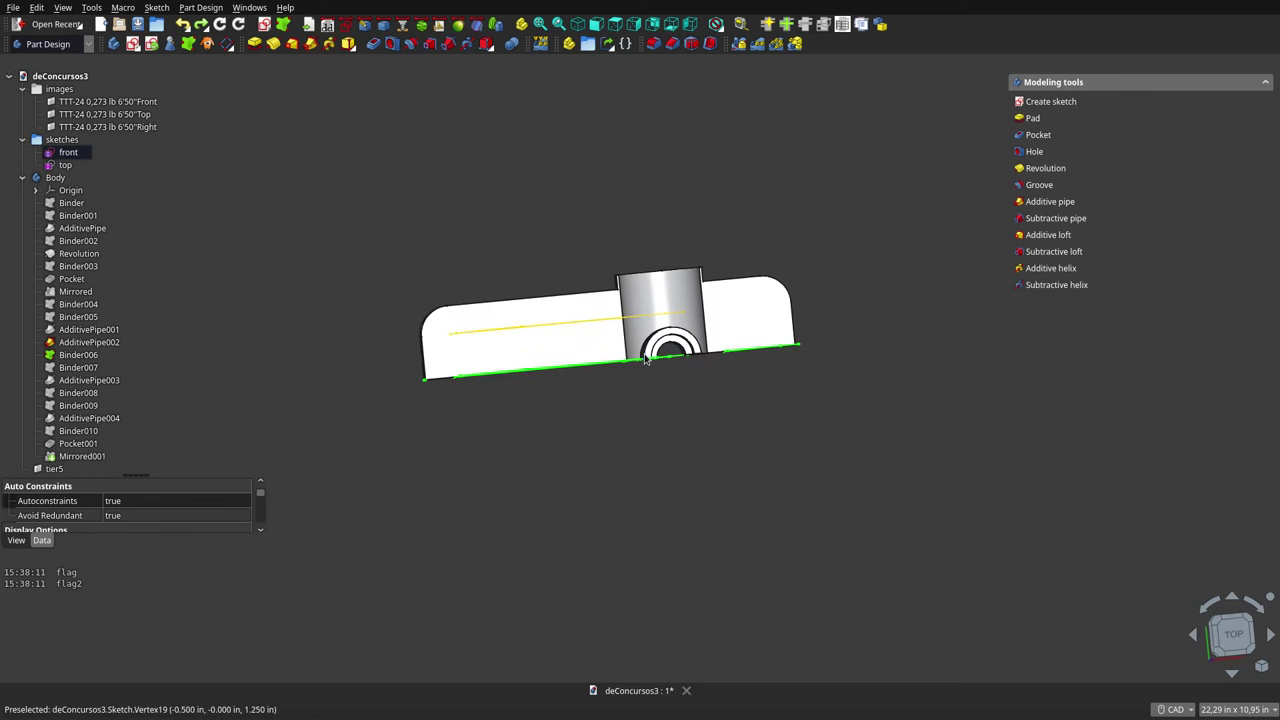
Hide the AdditivePipe002 solid so the 3D view is empty
right_click(642, 354)
click(78, 352)
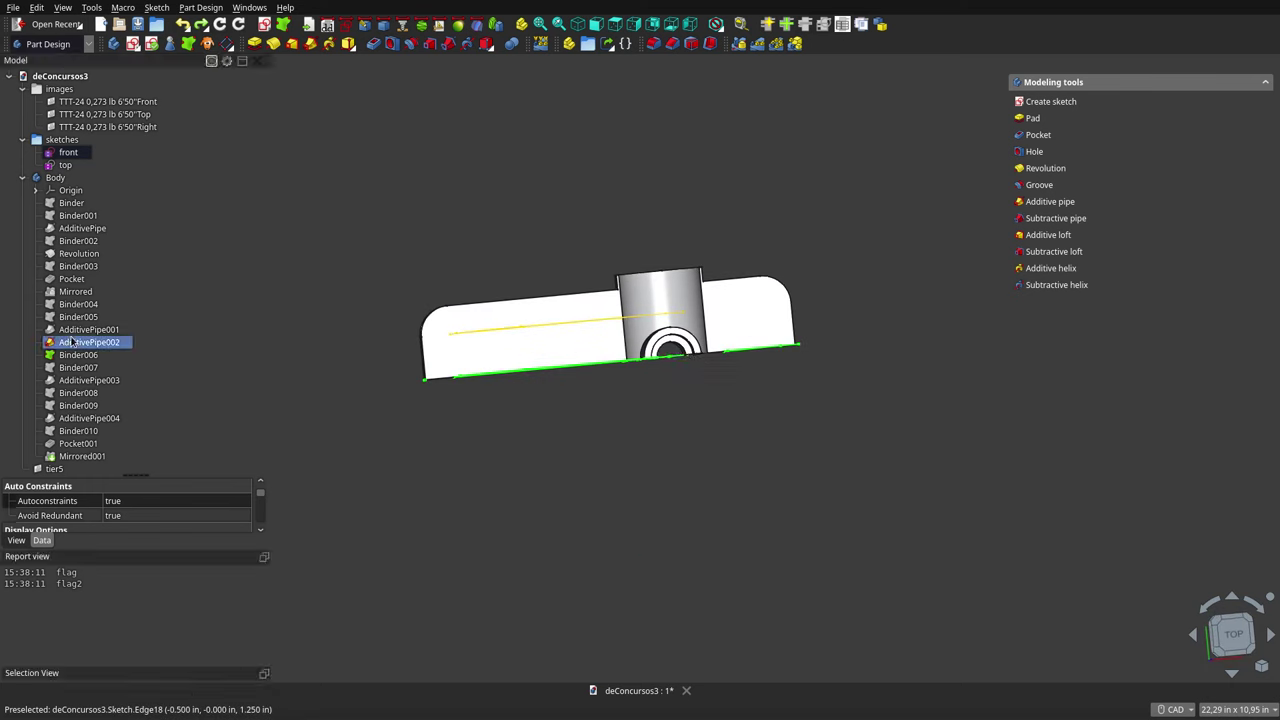
click(78, 355)
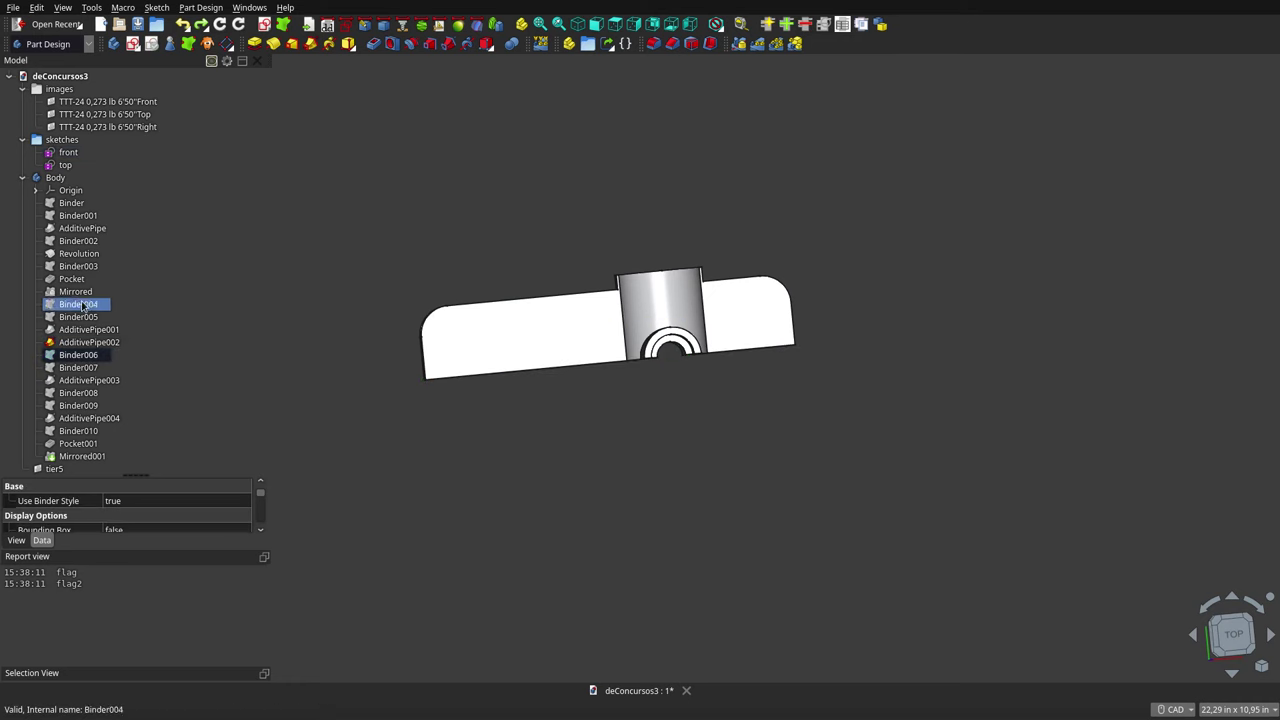
click(89, 342)
key(space)
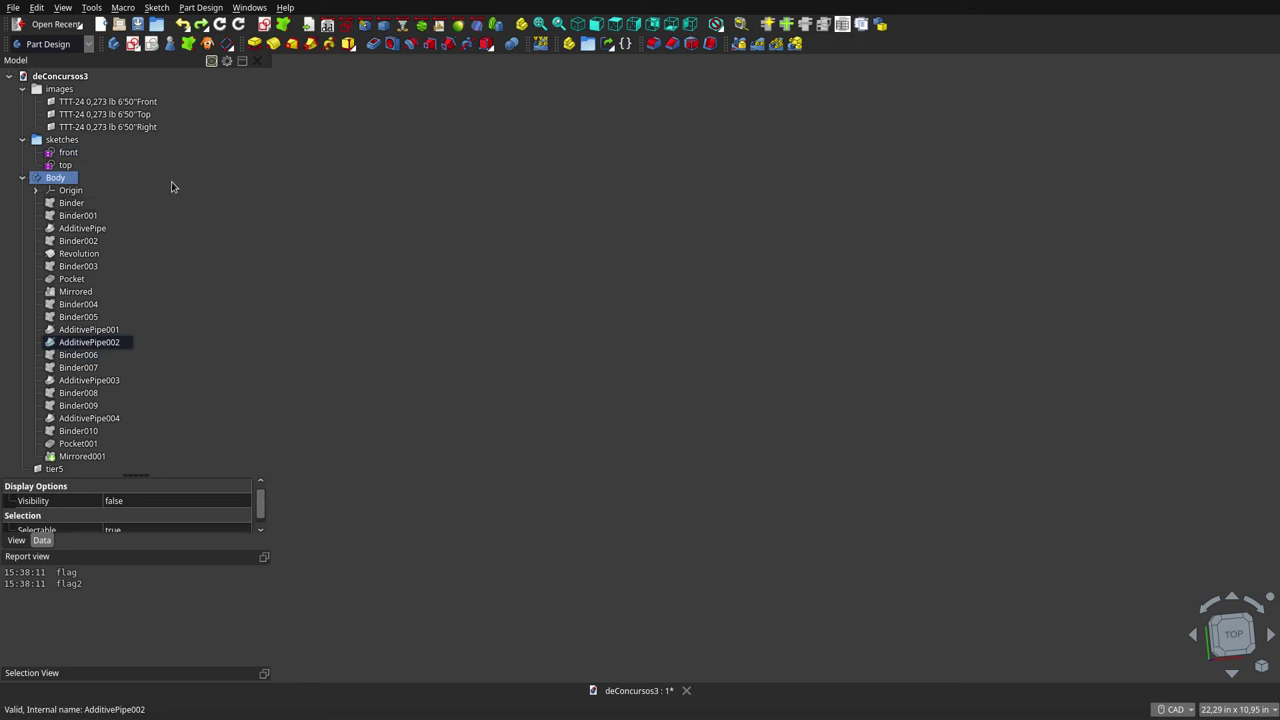
click(68, 165)
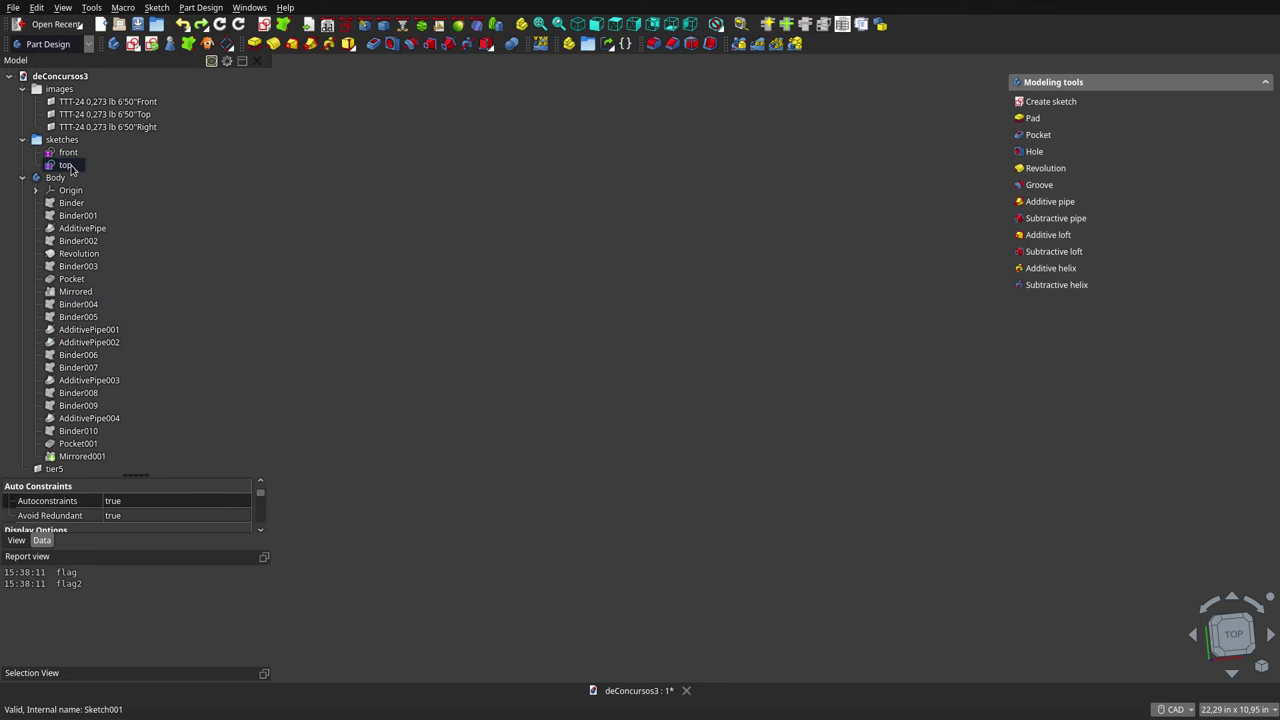
key(space)
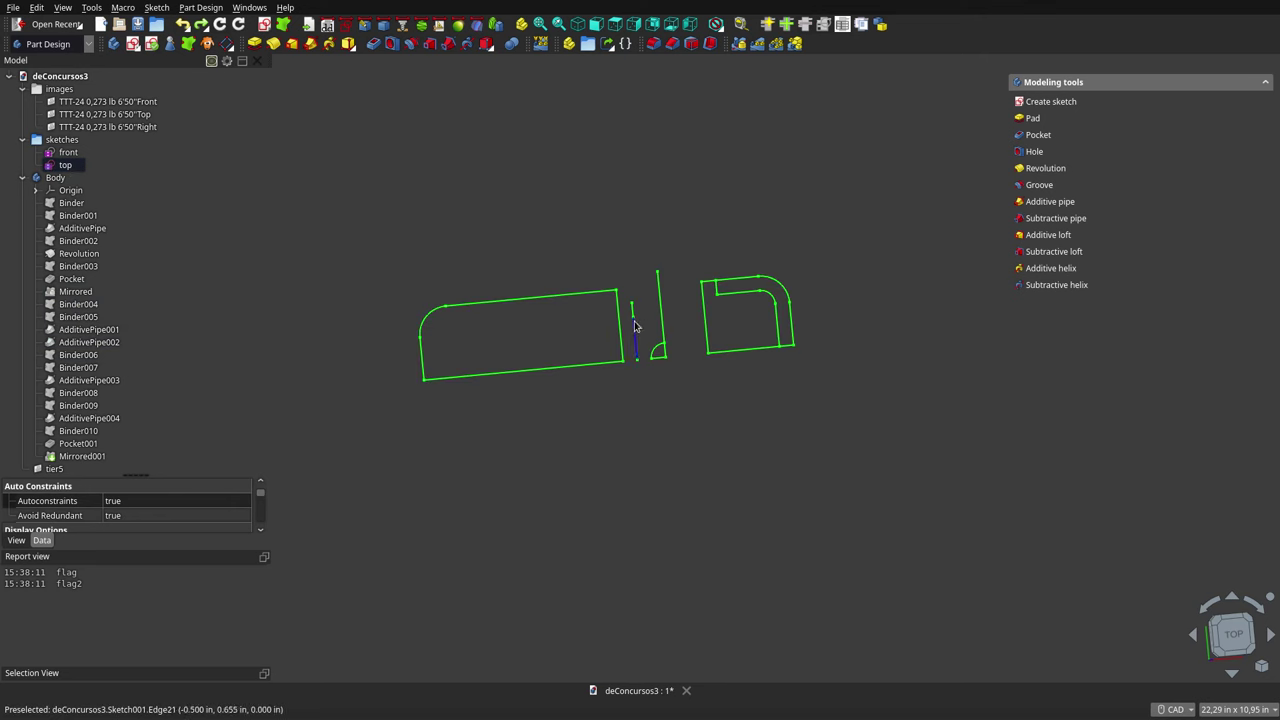
click(104, 114)
key(space)
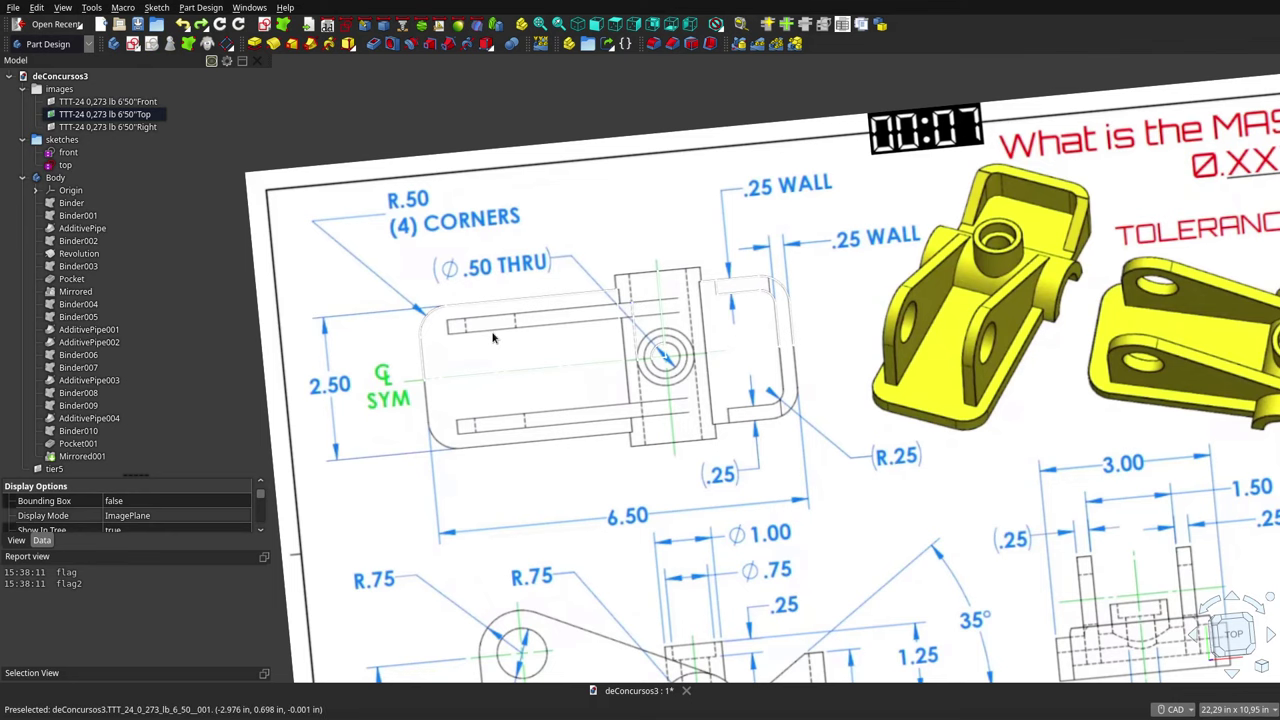
key(space)
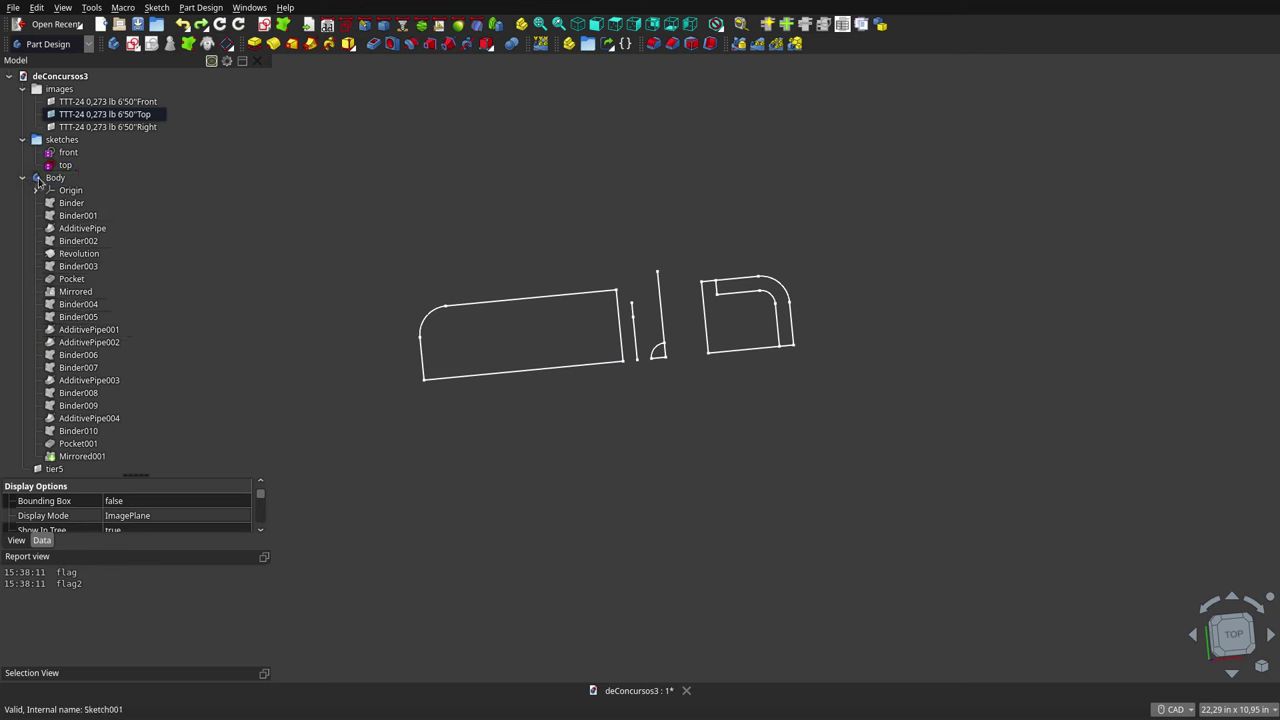
scroll(139, 330, down, 1)
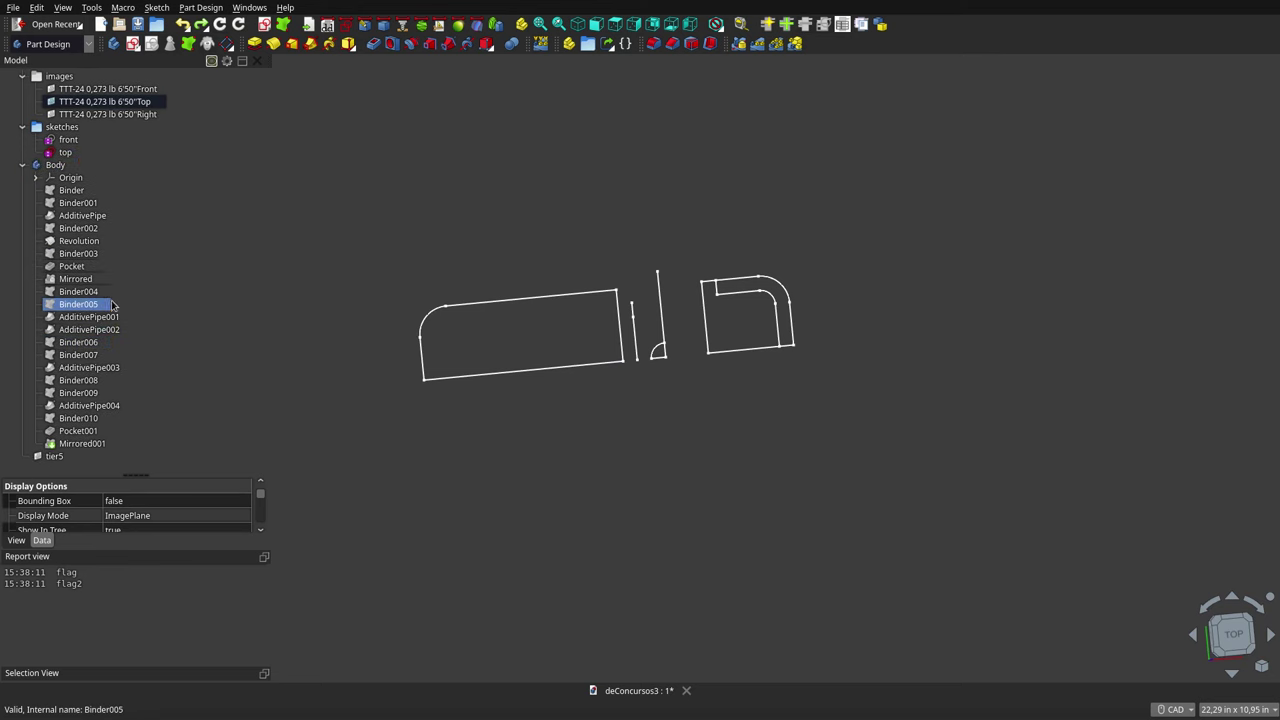
Inspect the Binder006 and Binder007 reference shapes from a near-top view
click(98, 218)
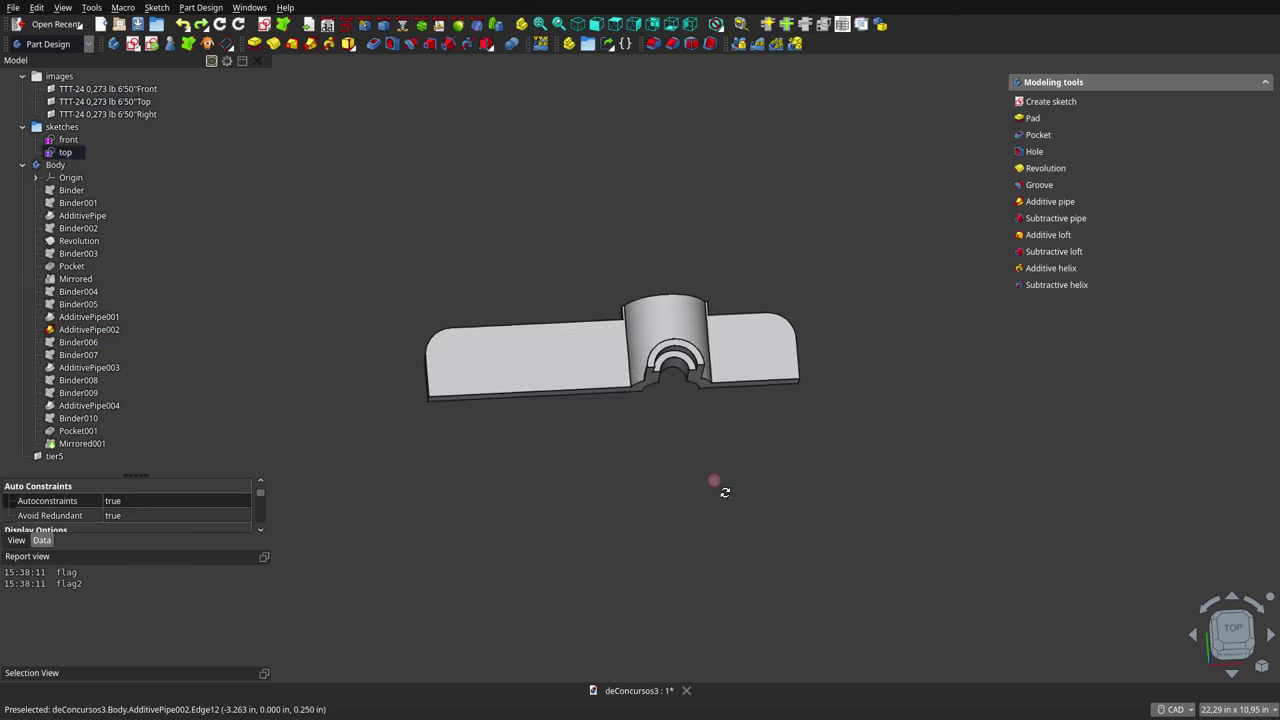
mouse_move(714, 480)
middle_down()
mouse_move(734, 557)
mouse_move(617, 409)
mouse_move(737, 460)
mouse_move(717, 465)
middle_up()
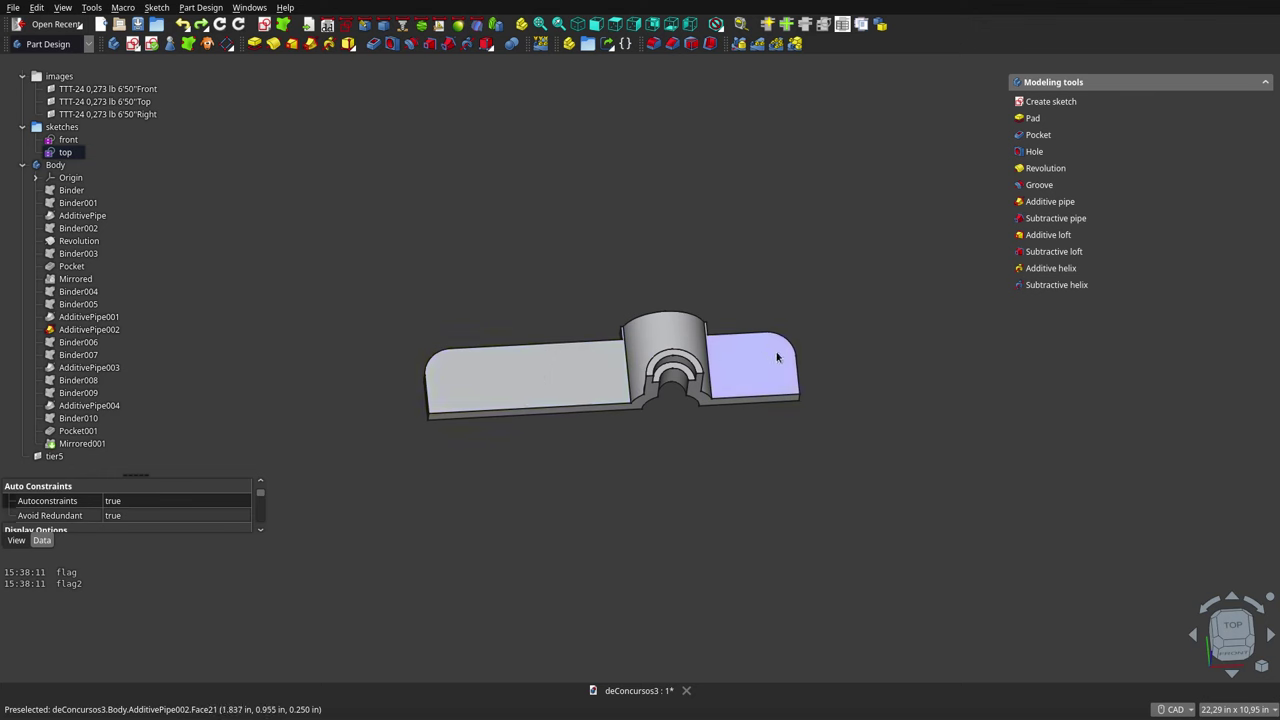
click(75, 342)
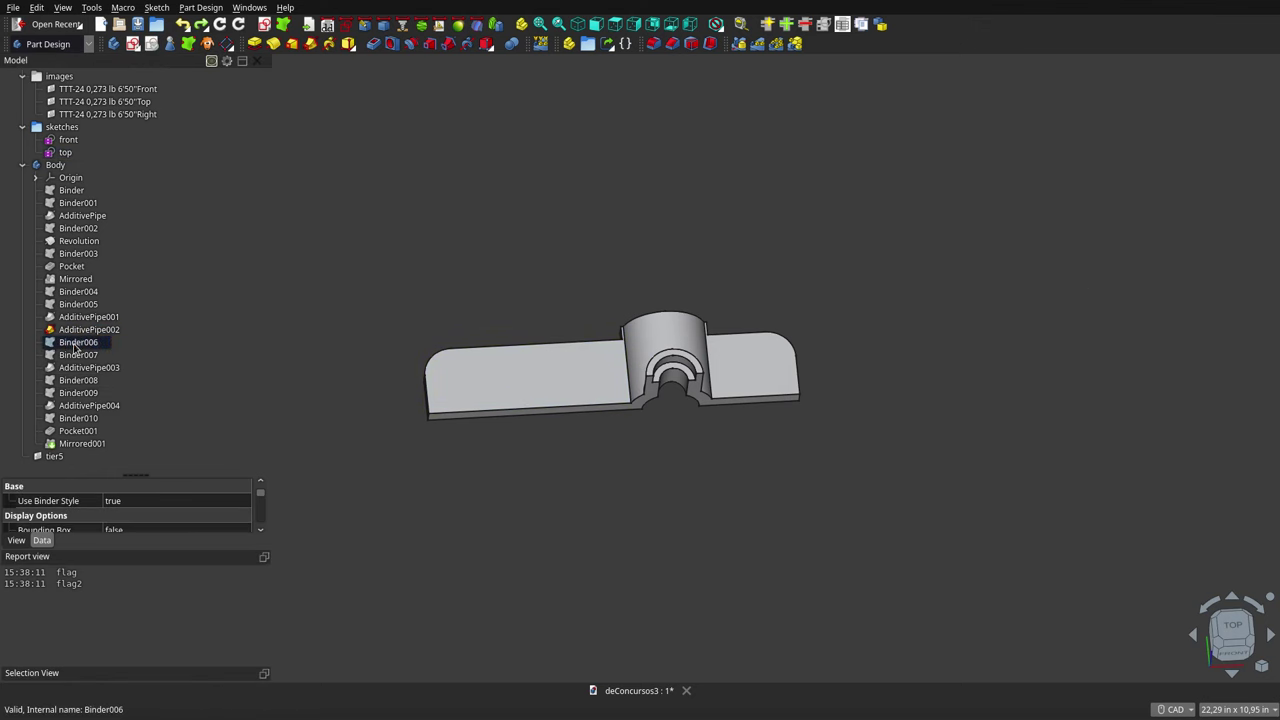
mouse_move(602, 486)
middle_down()
mouse_move(602, 534)
mouse_move(574, 477)
middle_up()
click(60, 355)
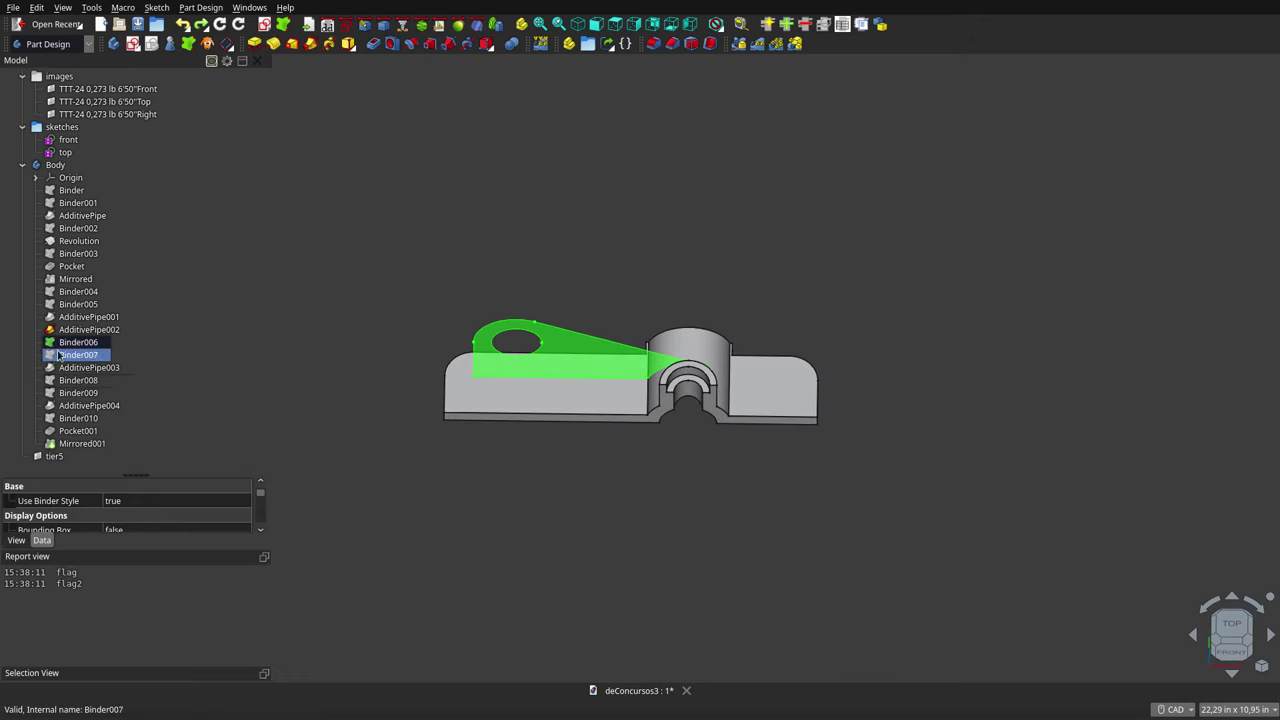
Hide AdditivePipe002, leaving the tapered lug profile with its hole visible
click(78, 330)
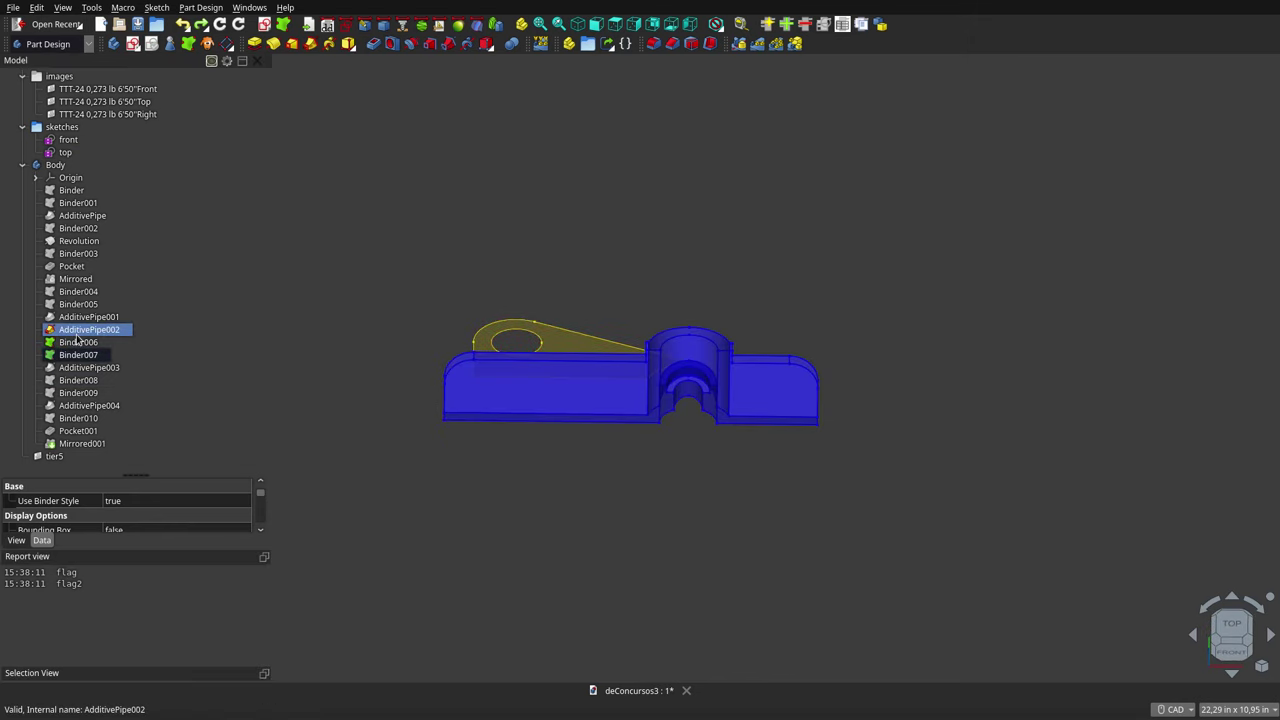
key(space)
middle_drag(651, 323, 645, 380)
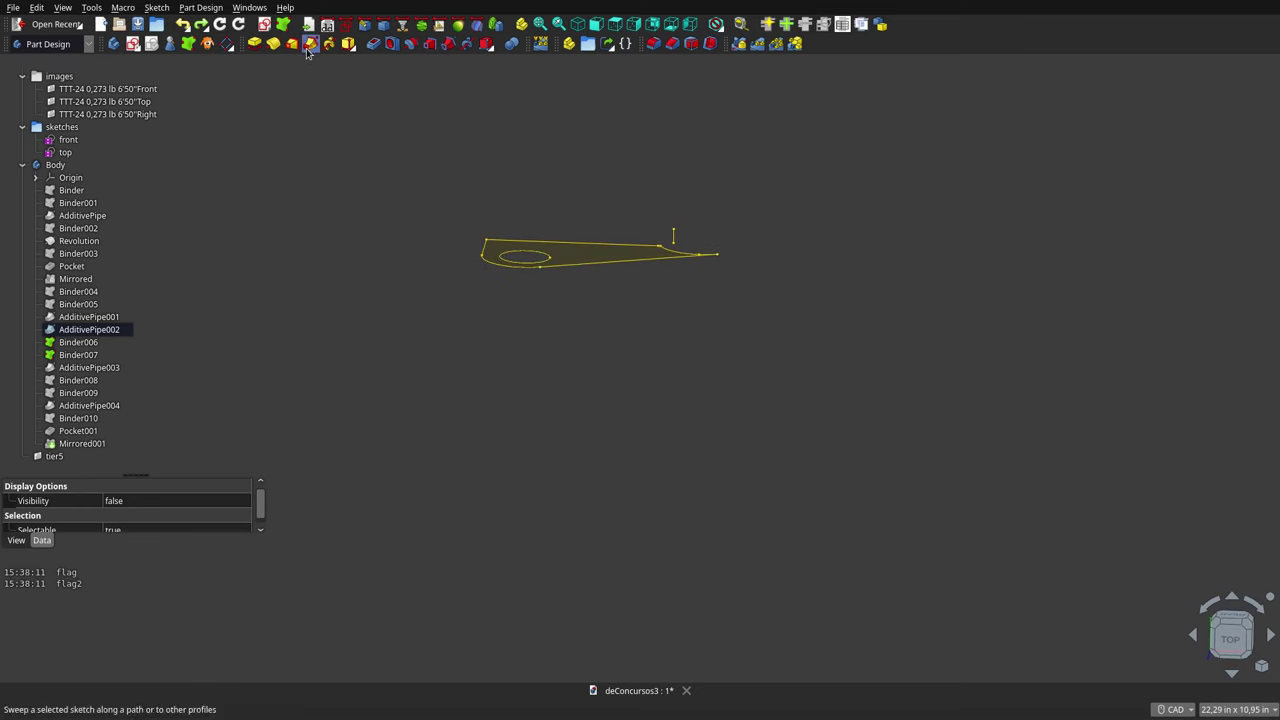
mouse_move(449, 350)
middle_down()
mouse_move(454, 260)
mouse_move(497, 266)
middle_up()
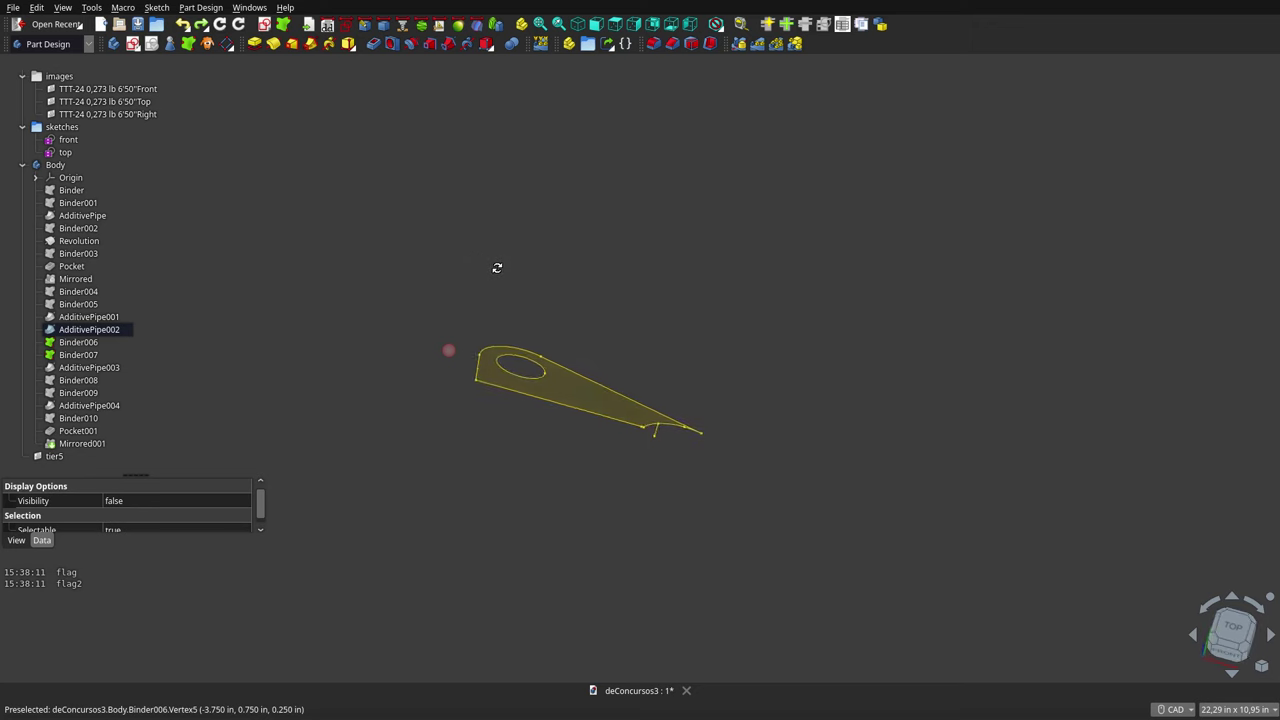
Show the AdditivePipe003 solid with its angled, holed lug
click(114, 370)
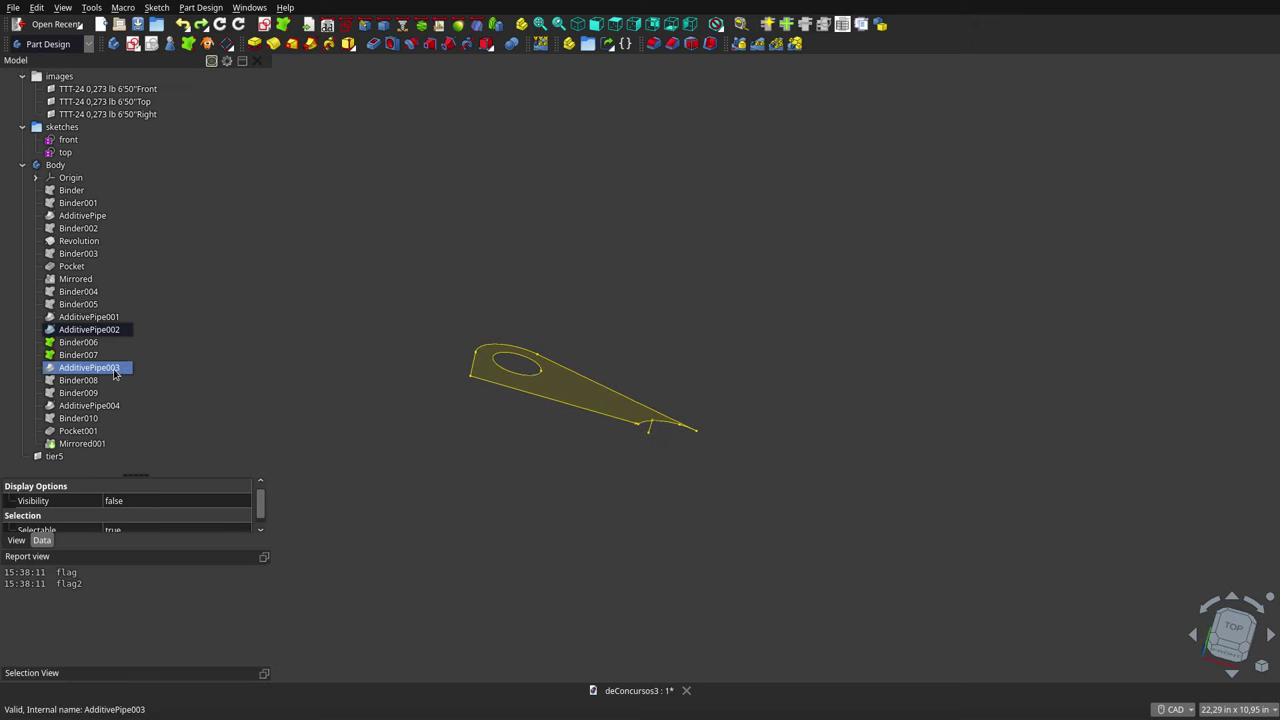
ctrl+click(114, 370)
click(114, 370)
key(space)
click(711, 311)
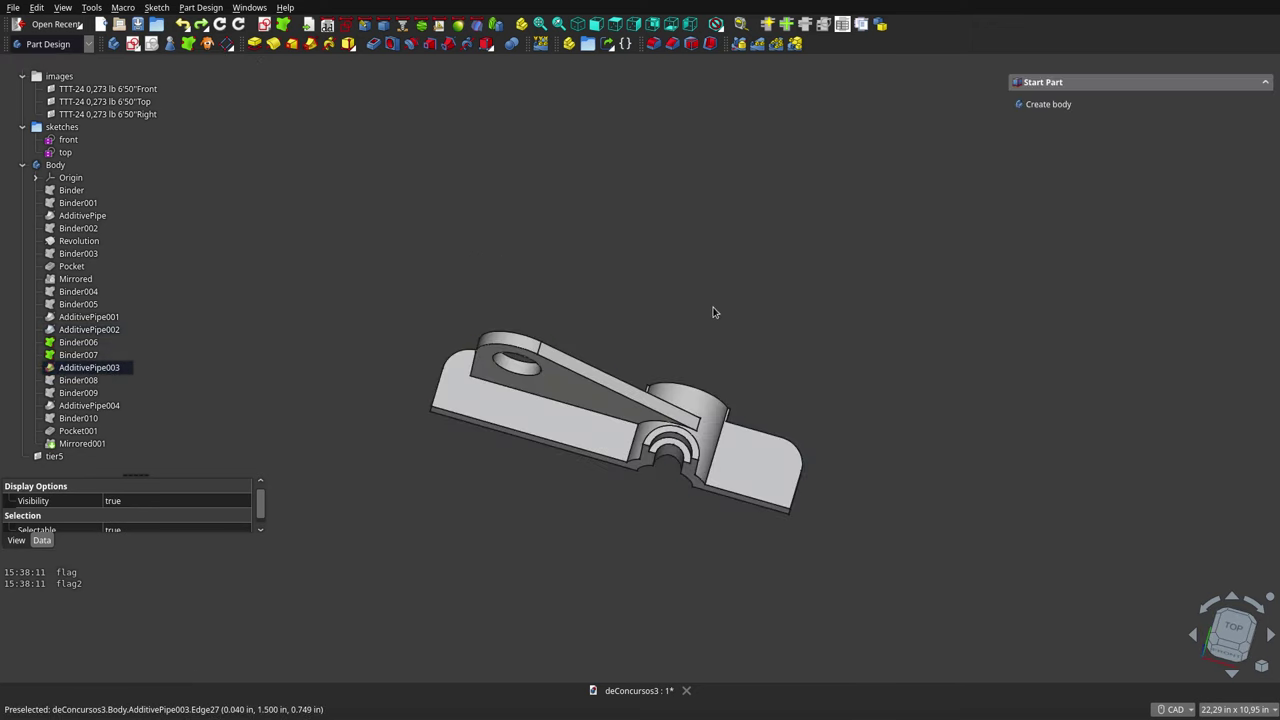
mouse_move(711, 311)
middle_down()
mouse_move(691, 294)
mouse_move(651, 369)
mouse_move(651, 403)
mouse_move(663, 400)
mouse_move(620, 400)
middle_up()
Locate the Binder008 profile at the arm's end and view it at an angle
click(126, 370)
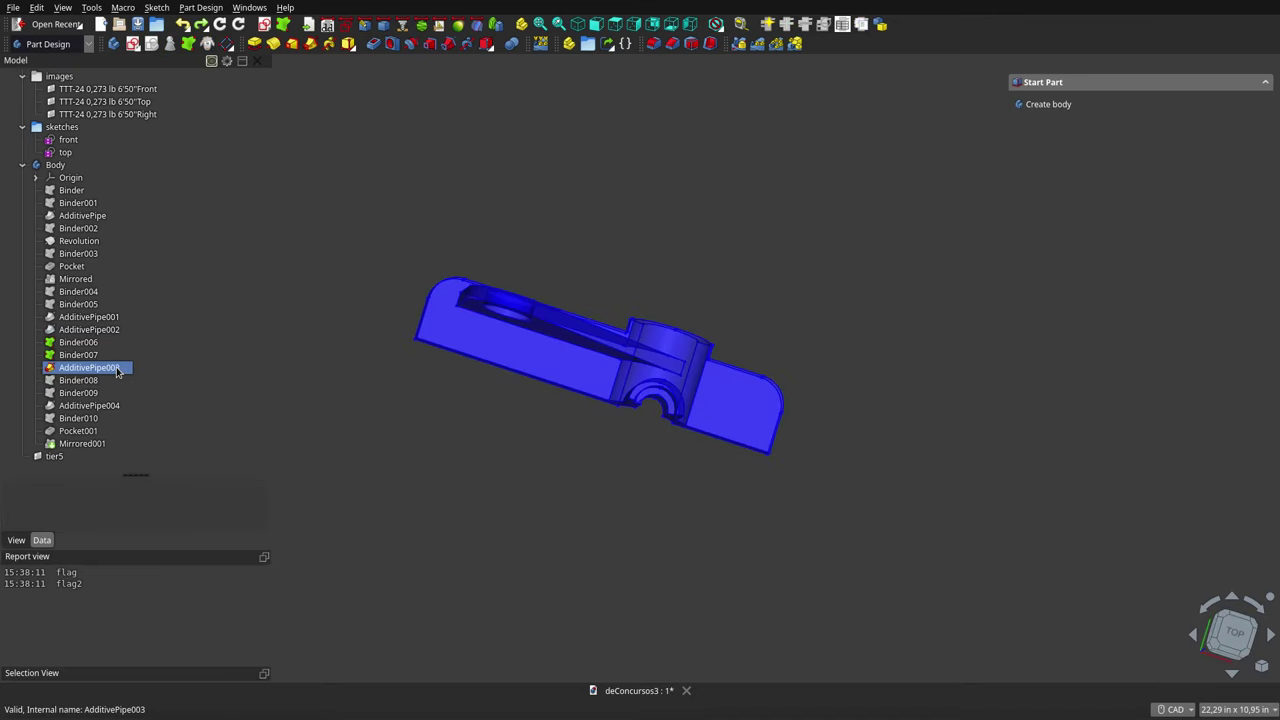
click(103, 381)
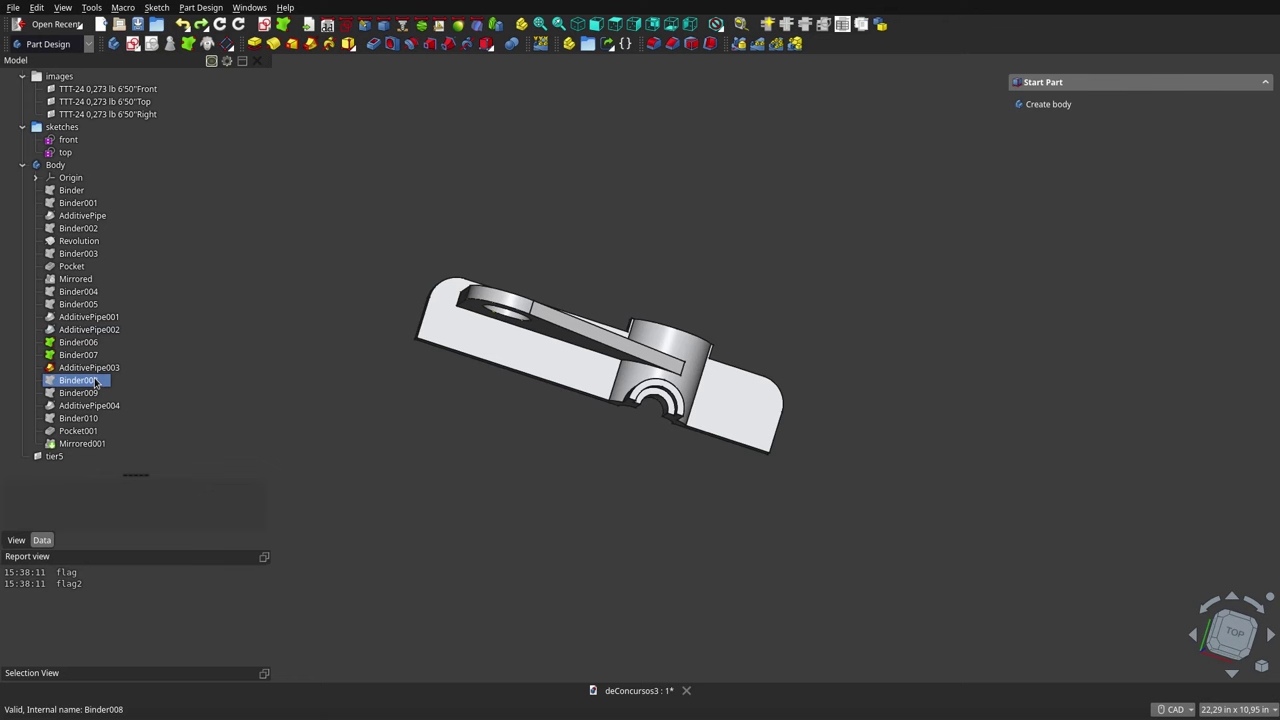
click(90, 343)
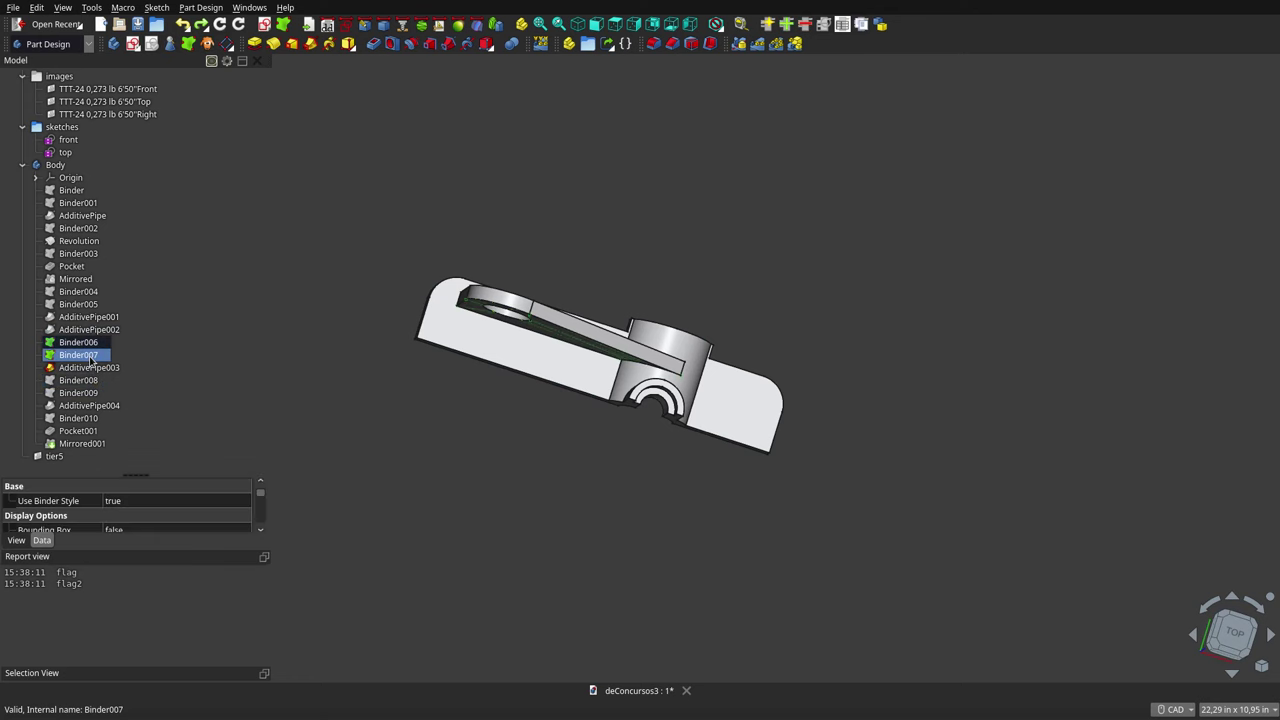
ctrl+click(105, 382)
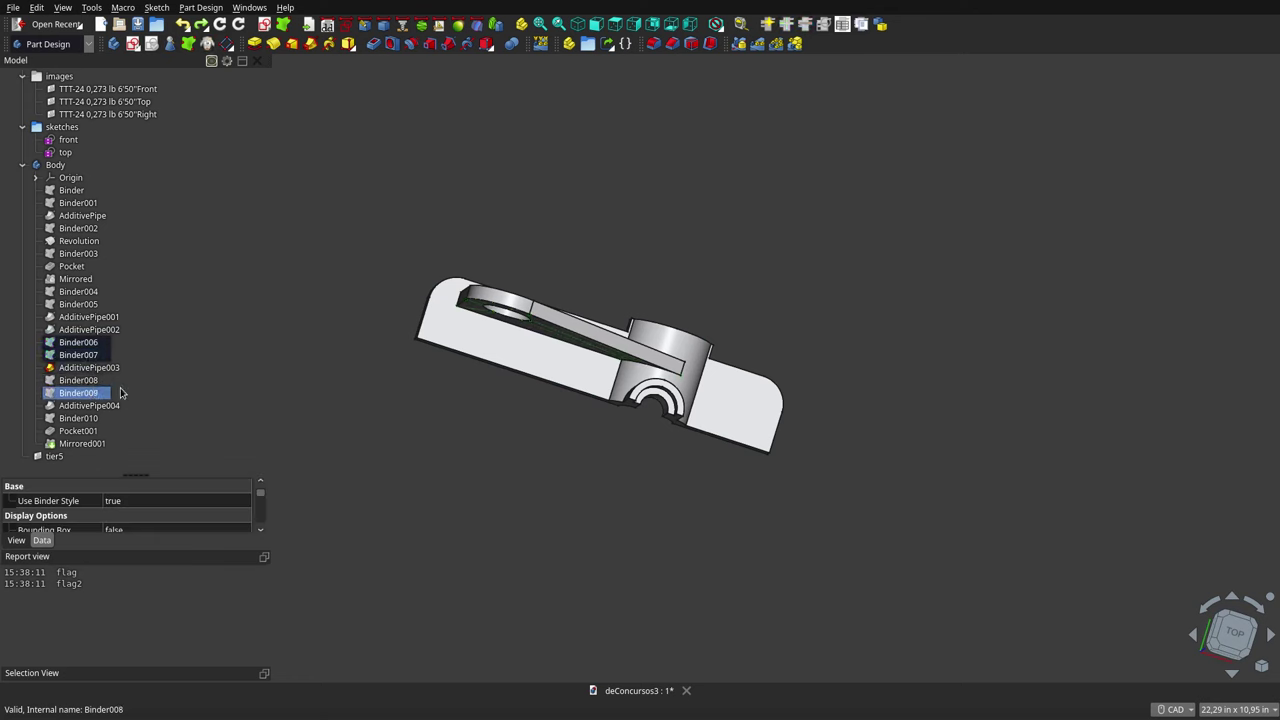
click(589, 541)
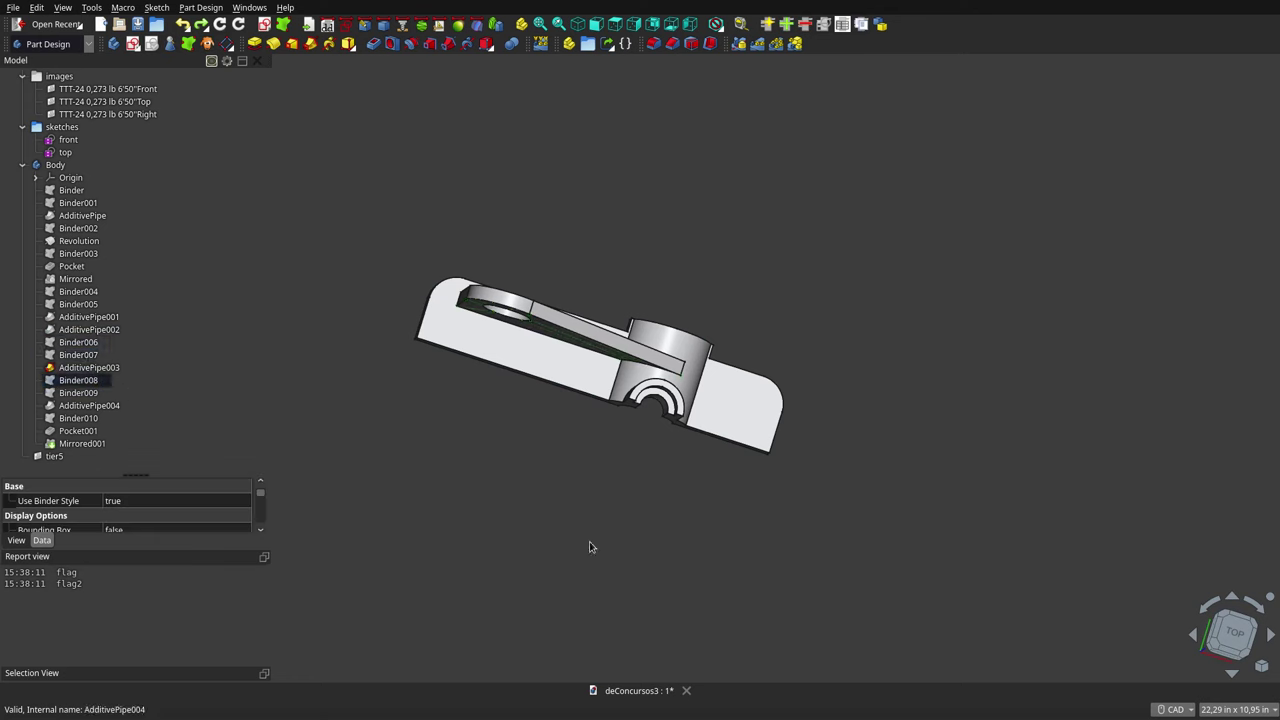
click(89, 382)
middle_drag(637, 523, 647, 374)
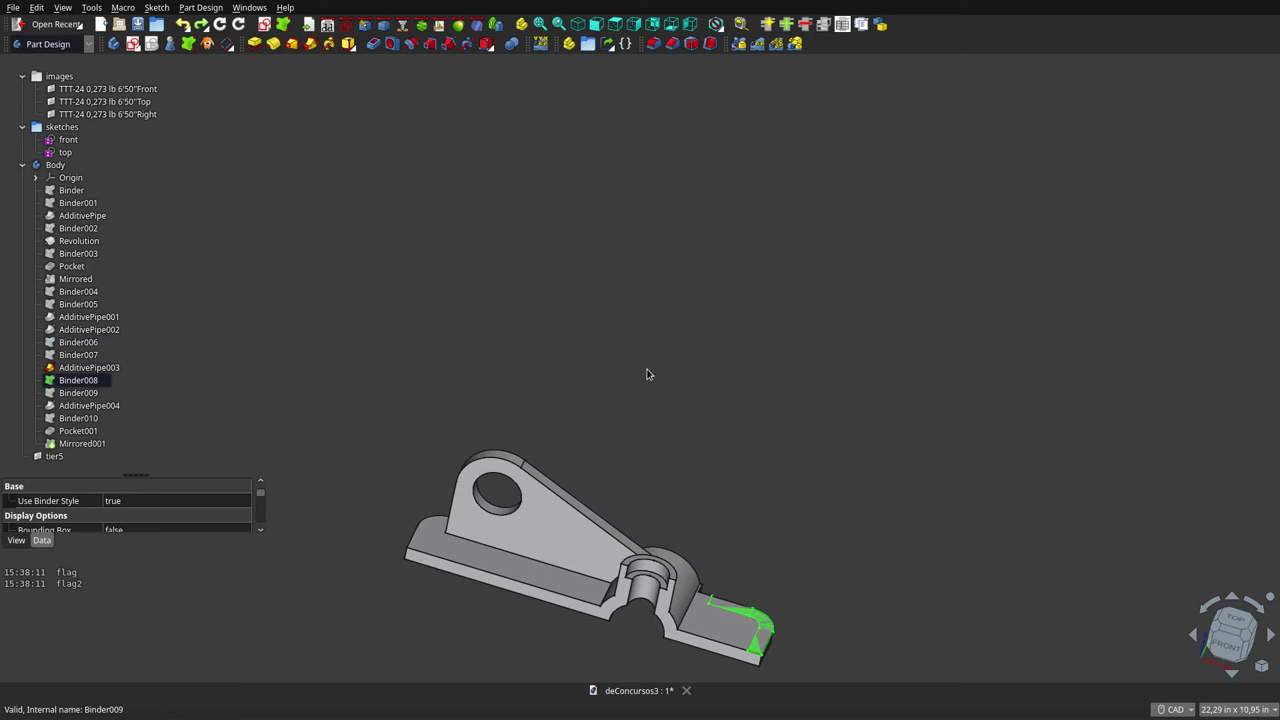
Show the AdditivePipe004 solid, the U-shaped rim on the arm's end
scroll(643, 517, down, 2)
scroll(648, 517, up, 5)
middle_drag(648, 517, 674, 491)
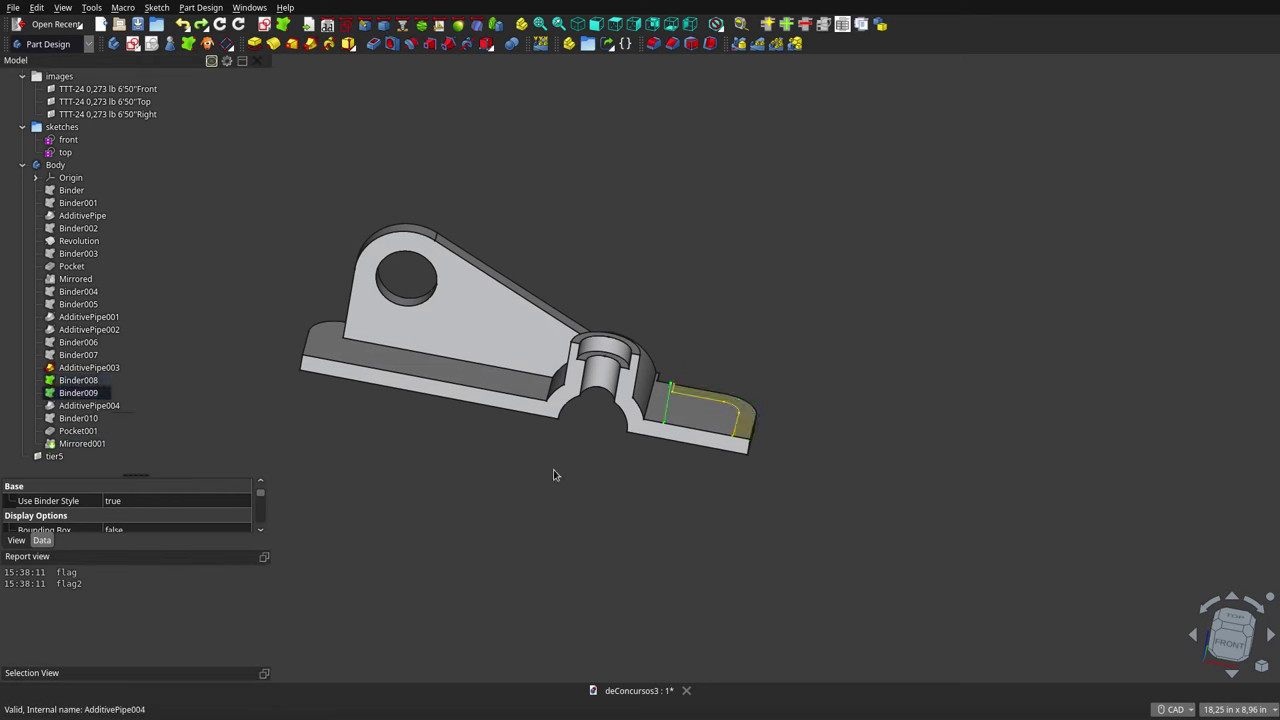
mouse_move(554, 474)
middle_down()
mouse_move(523, 491)
mouse_move(694, 537)
middle_up()
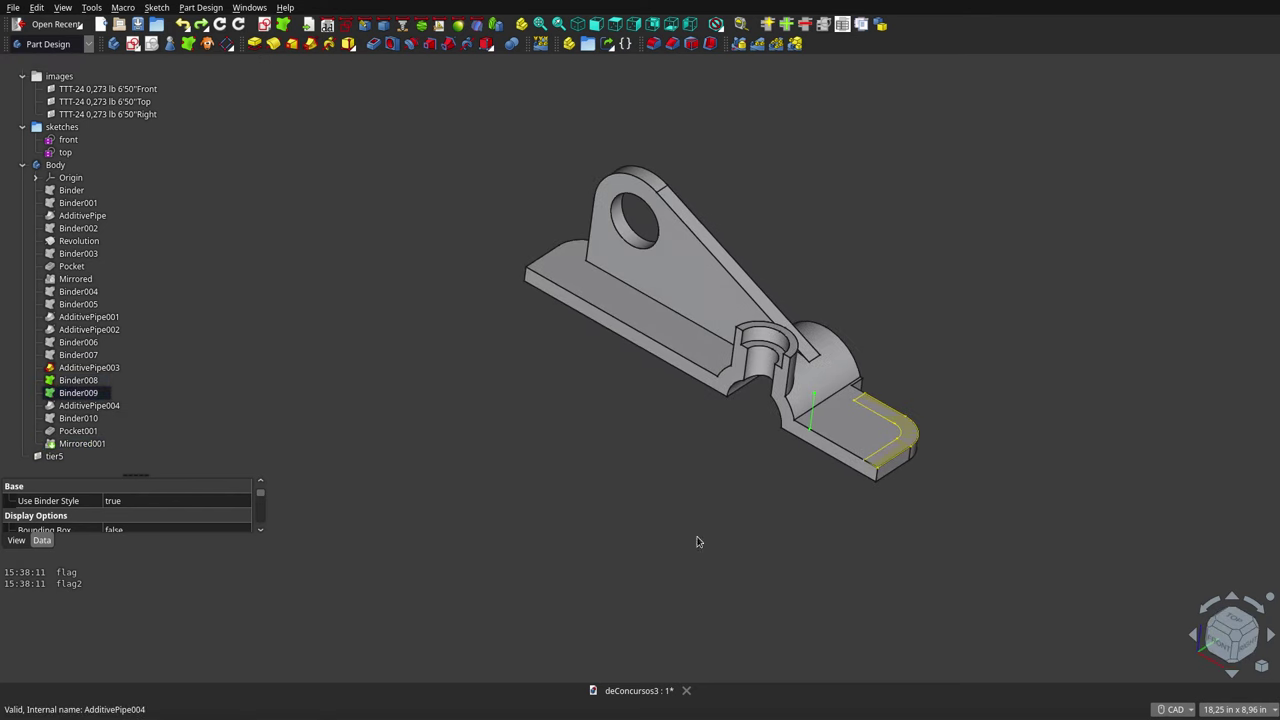
click(108, 415)
key(space)
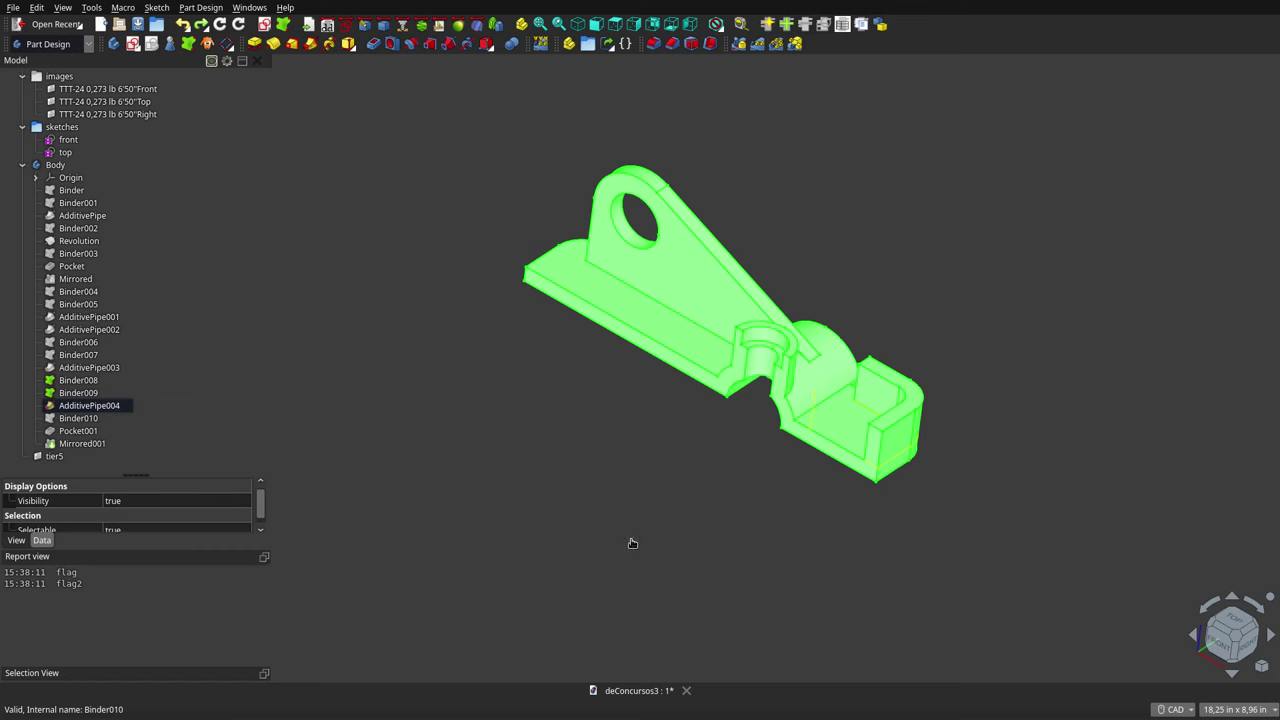
click(629, 537)
middle_drag(889, 384, 892, 418)
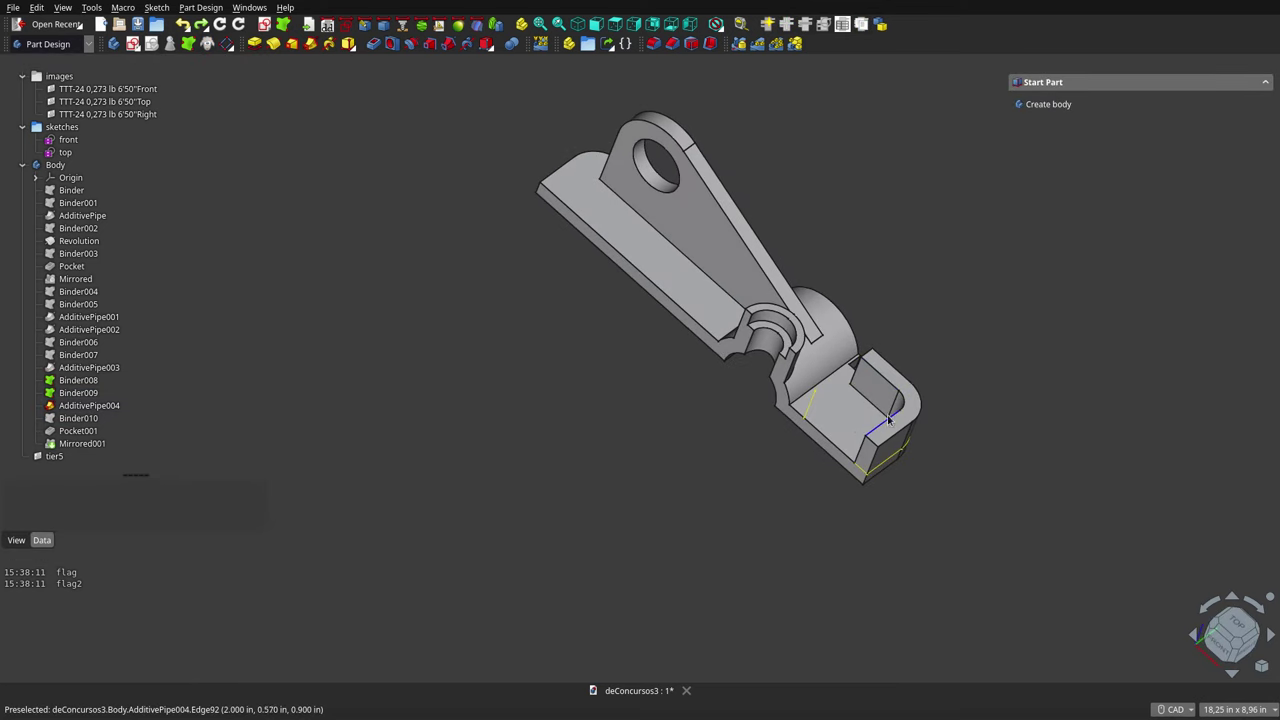
Inspect the Binder008 and Binder009 references from a flatter front angle
click(89, 405)
click(80, 381)
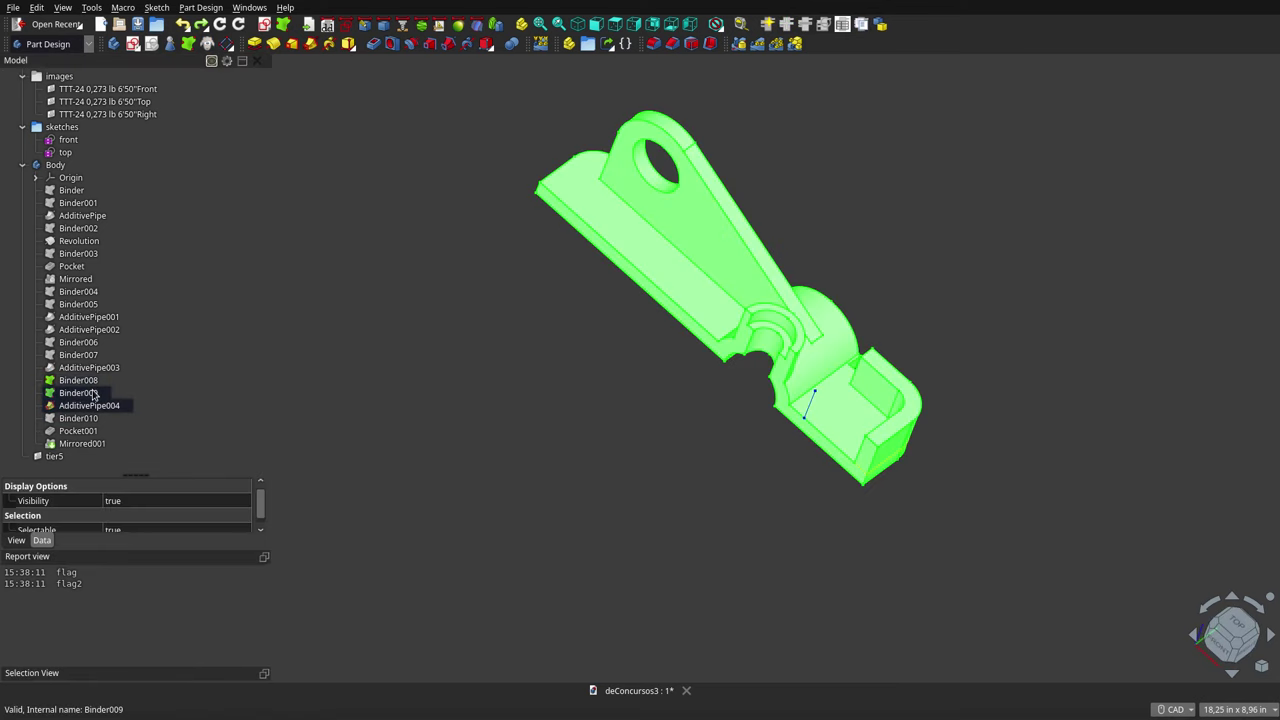
click(92, 393)
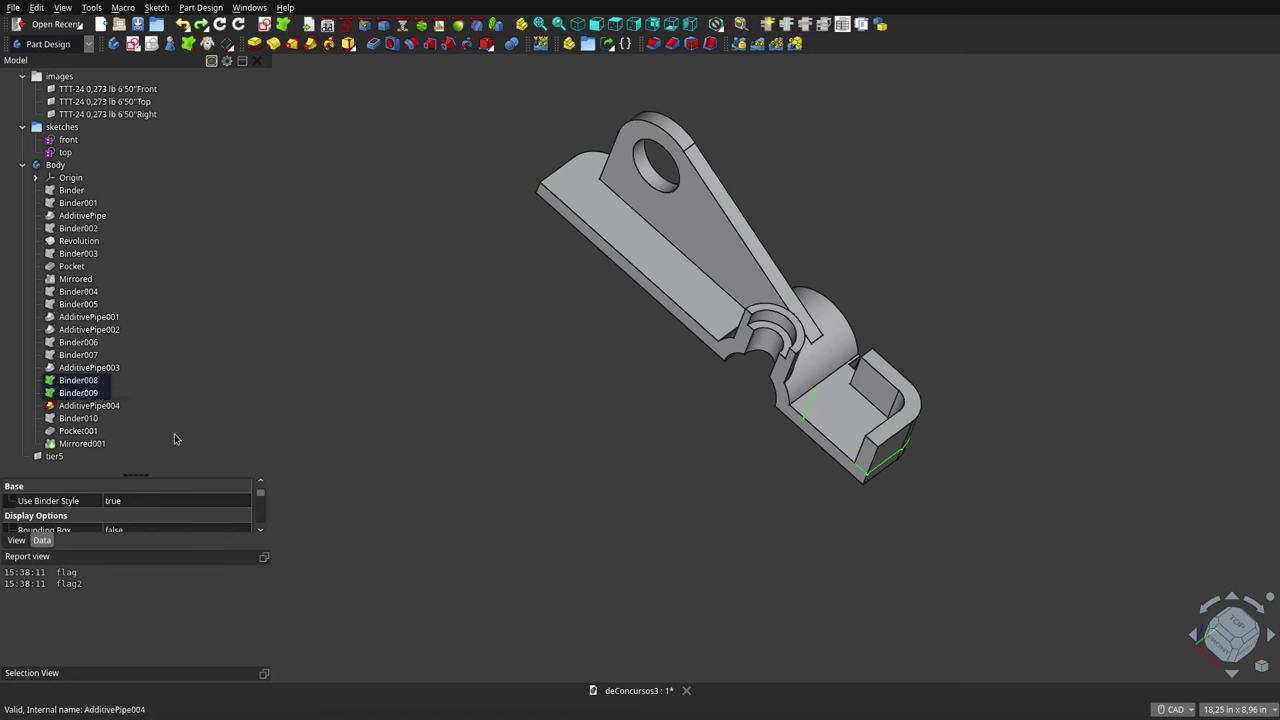
mouse_move(759, 589)
middle_down()
mouse_move(834, 571)
mouse_move(892, 502)
mouse_move(755, 422)
middle_up()
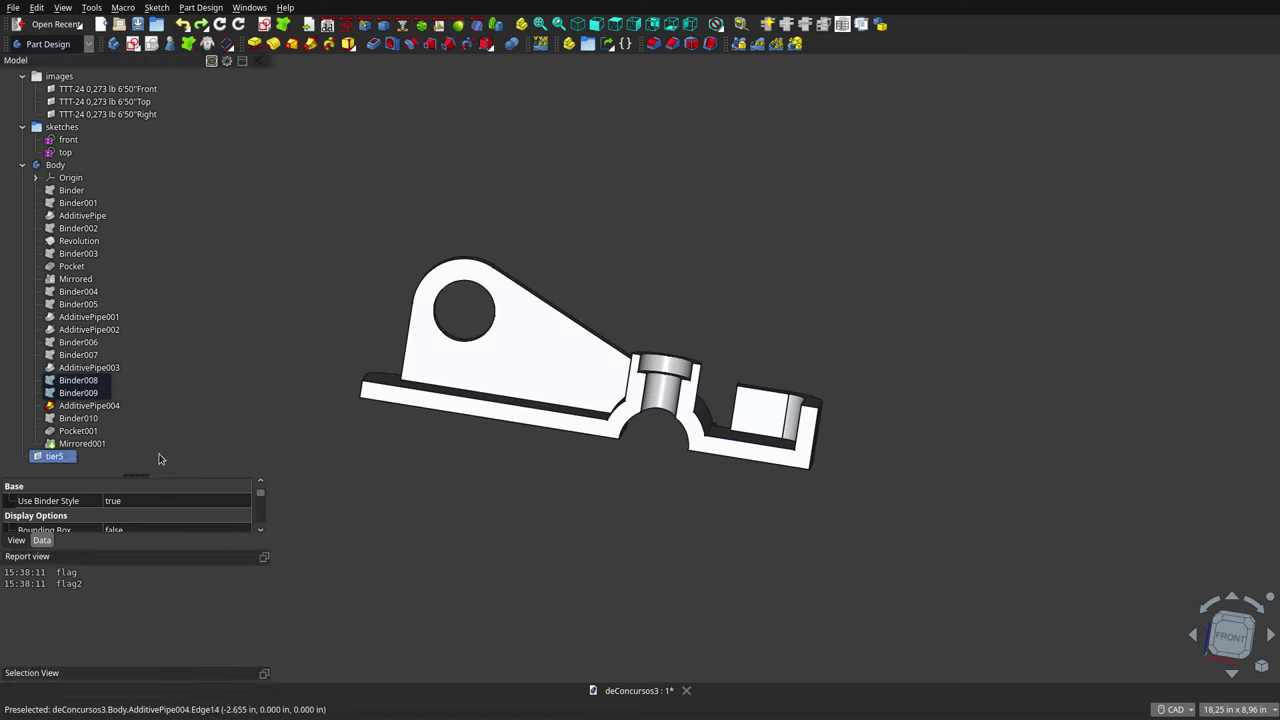
Show the Binder010 profile and compare it with the front sketch on the box end
click(86, 419)
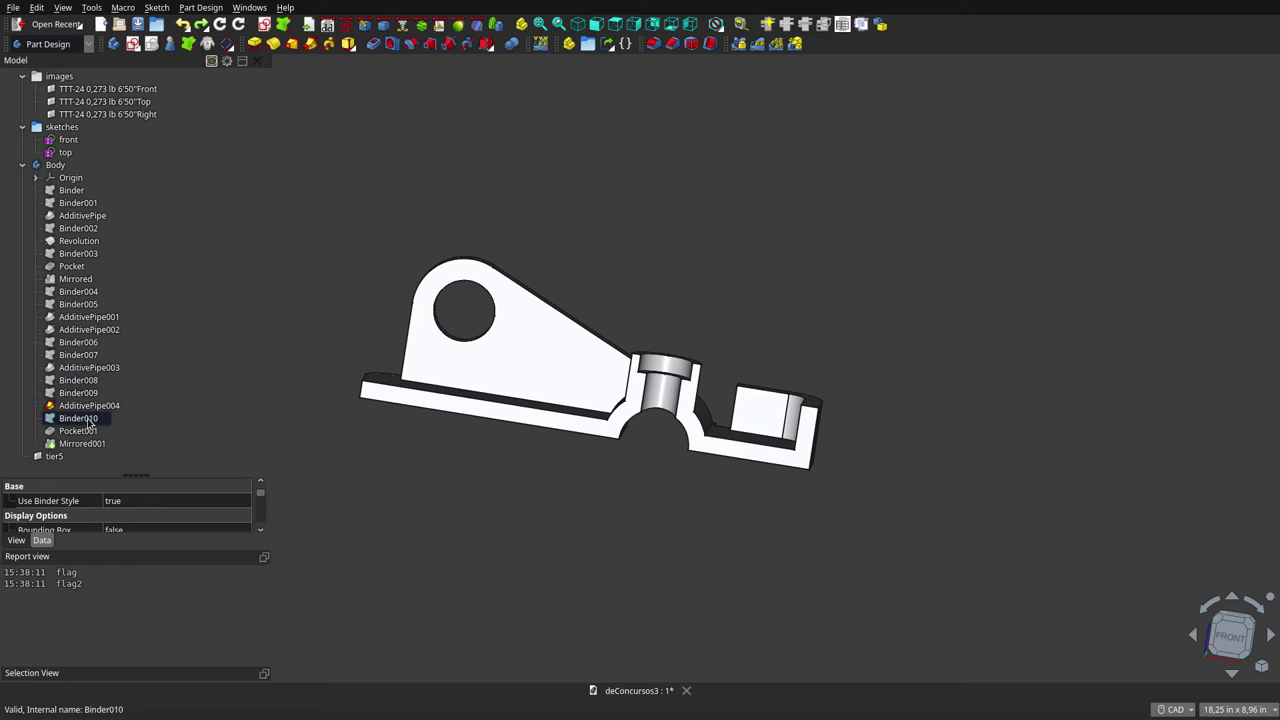
key(space)
mouse_move(657, 443)
middle_down()
mouse_move(669, 505)
mouse_move(766, 528)
middle_up()
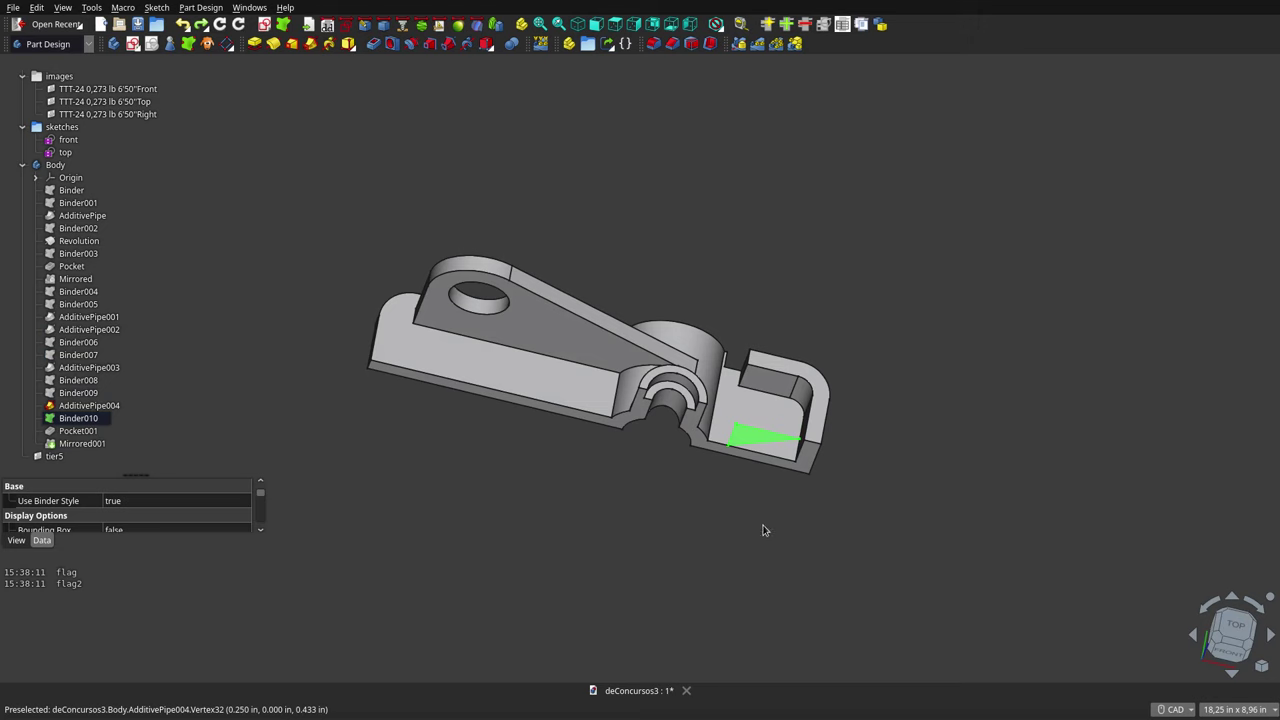
scroll(763, 463, up, 2)
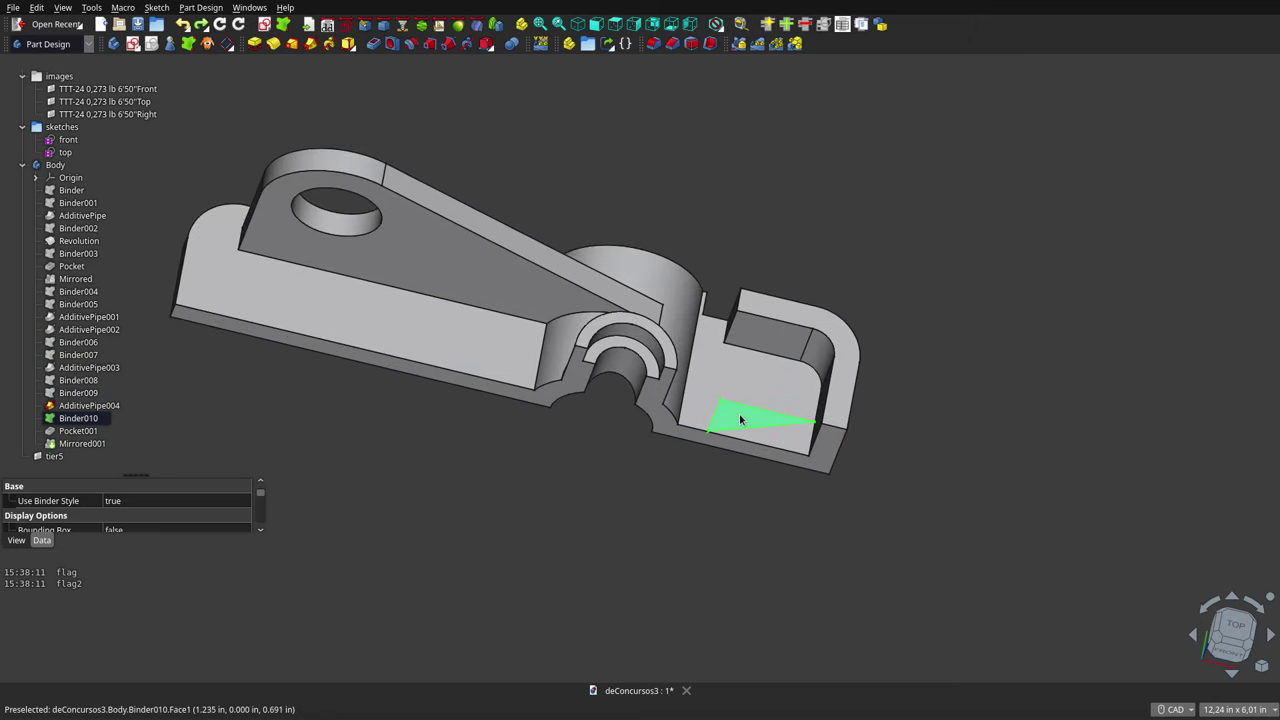
click(80, 144)
middle_drag(646, 466, 730, 418)
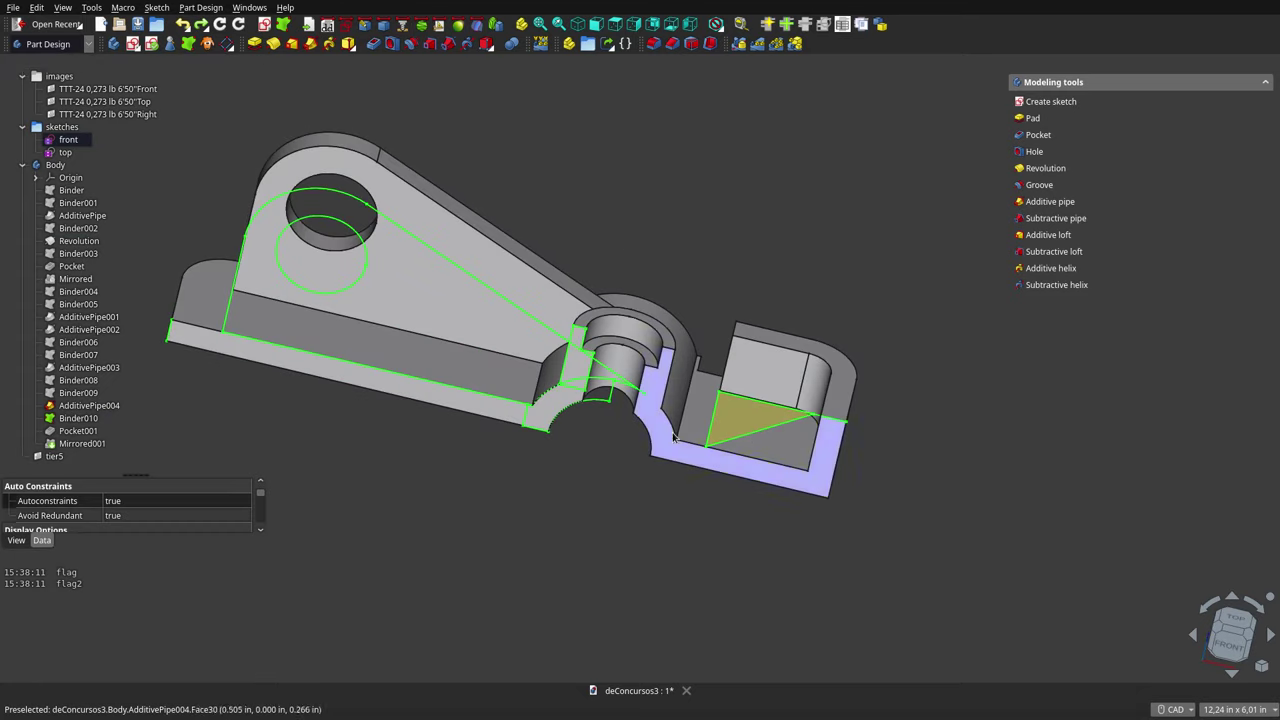
middle_drag(765, 340, 714, 458)
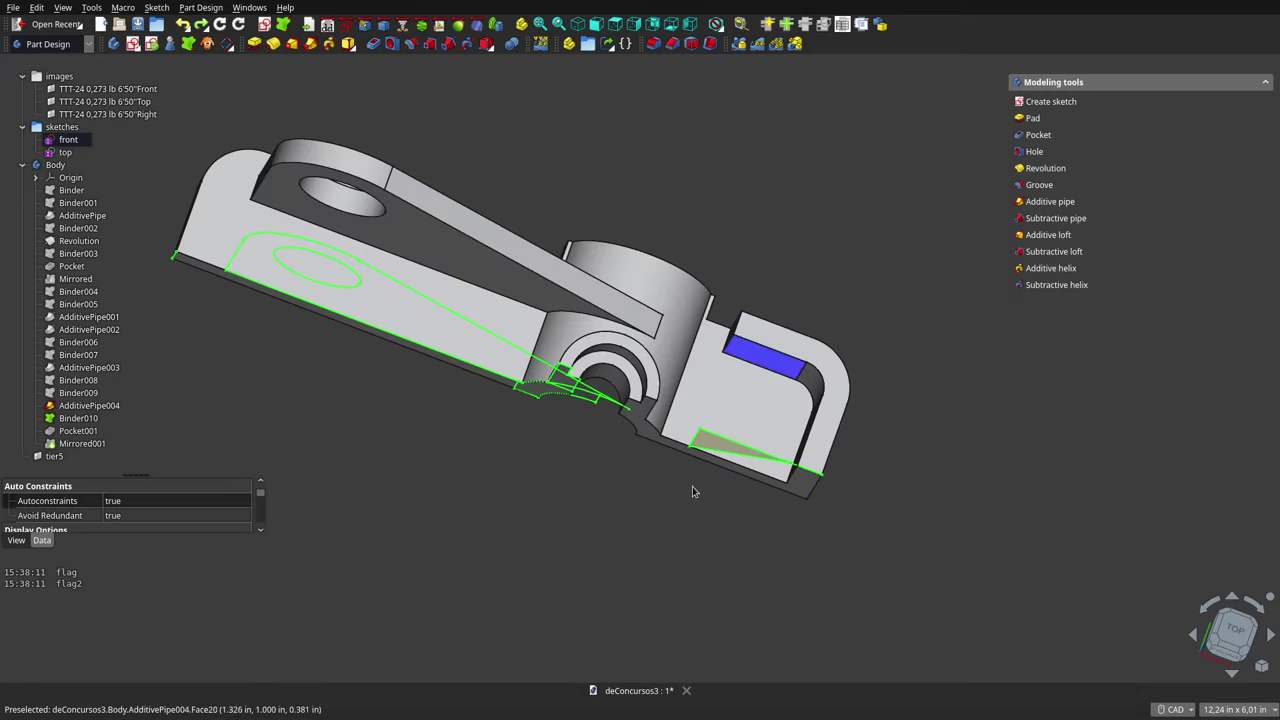
mouse_move(723, 495)
middle_down()
mouse_move(703, 486)
mouse_move(741, 402)
middle_up()
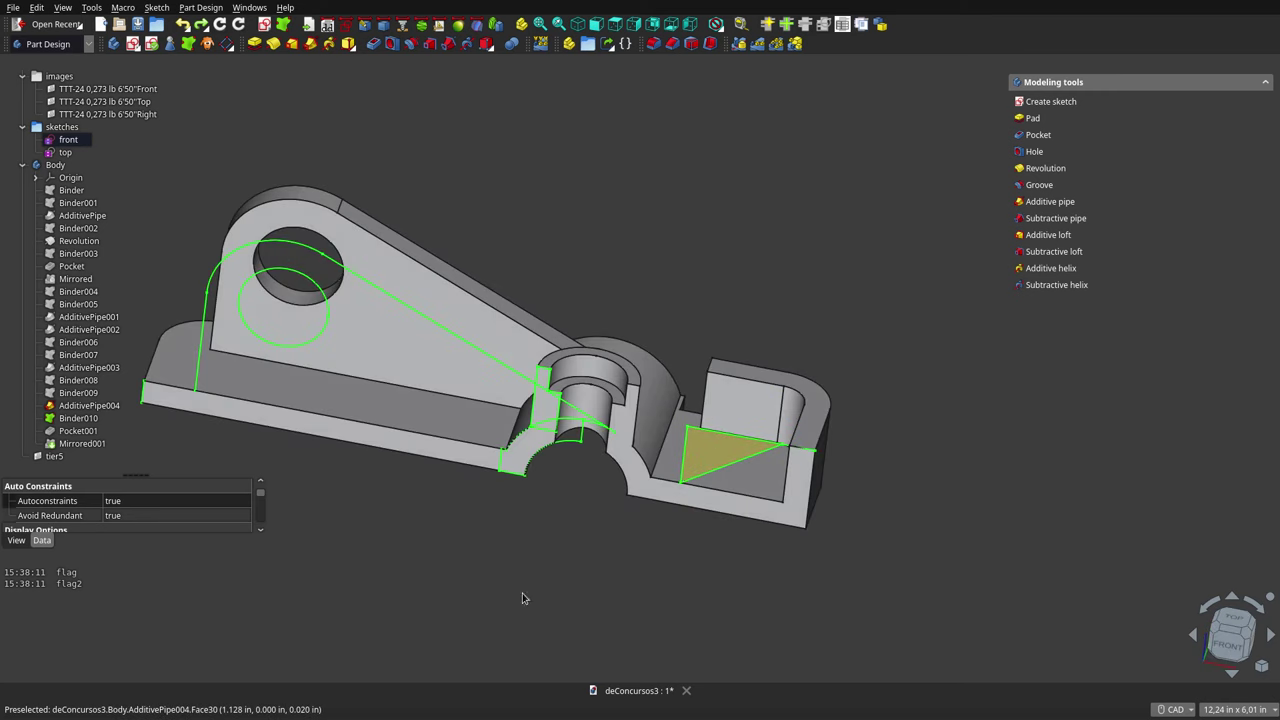
Hide the AdditivePipe004 feature
click(77, 431)
click(80, 407)
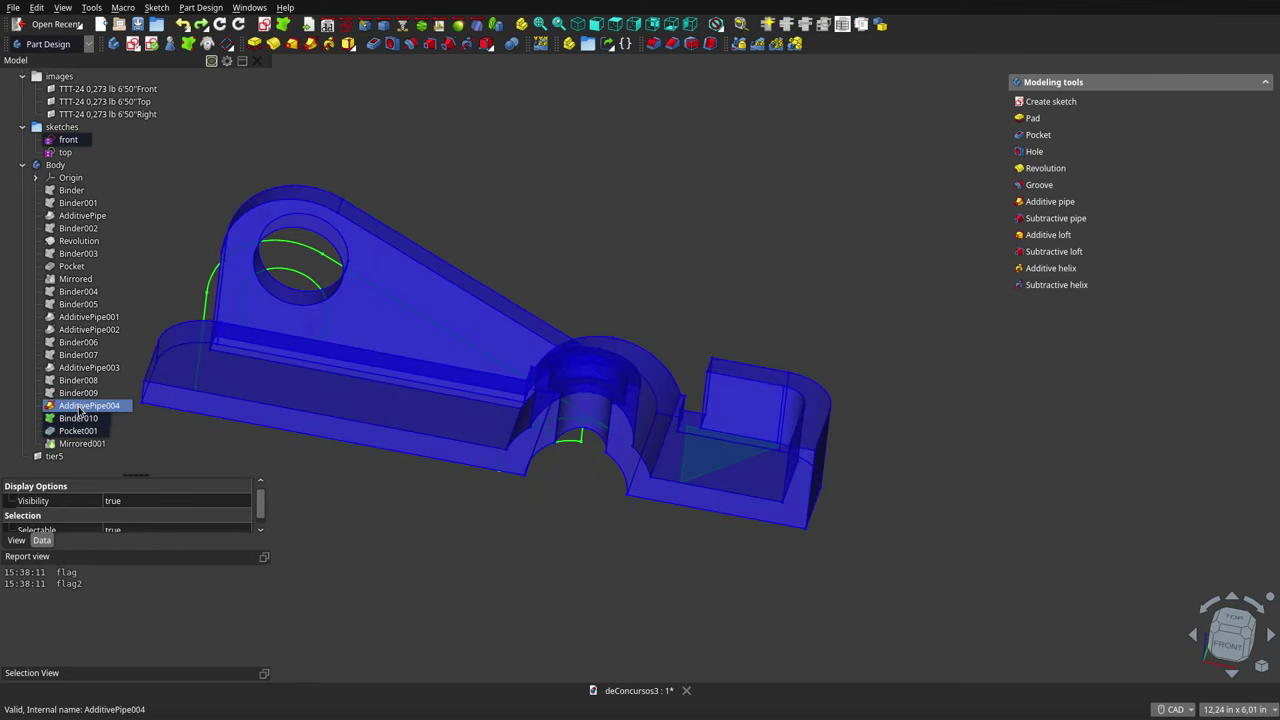
key(space)
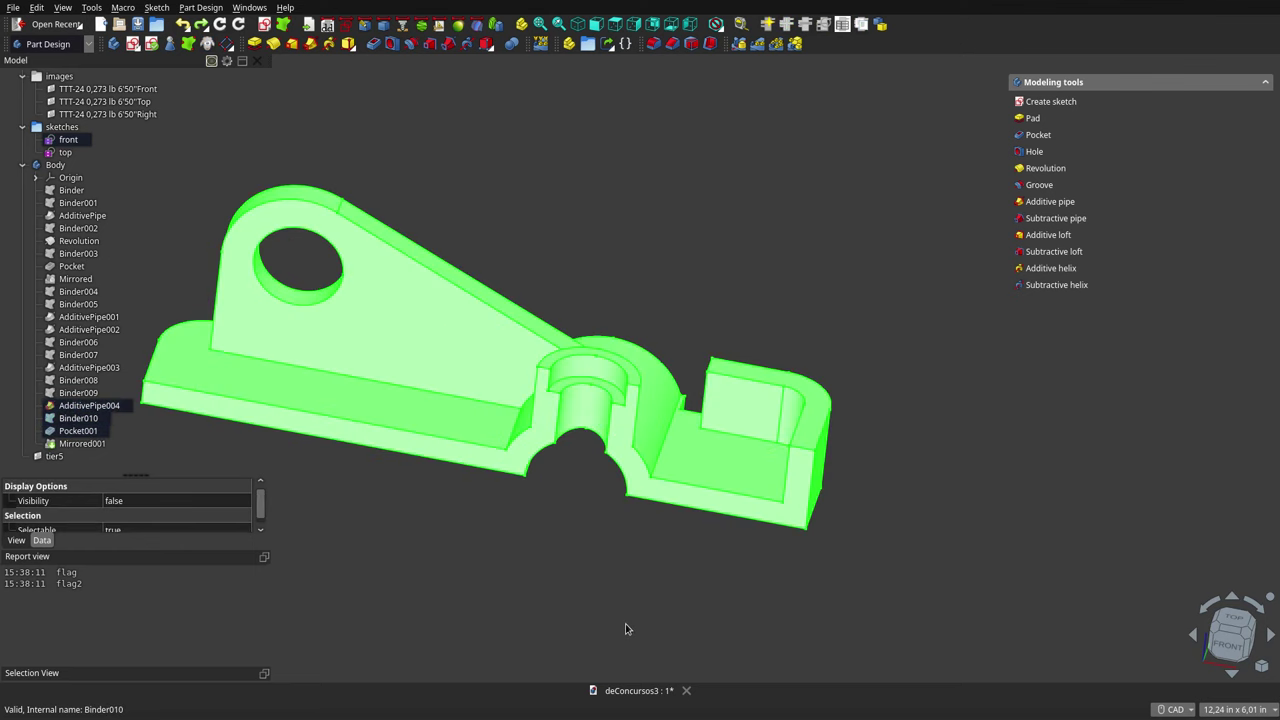
click(626, 628)
Show Pocket001 so the bracket displays its triangular pocket cut
click(70, 431)
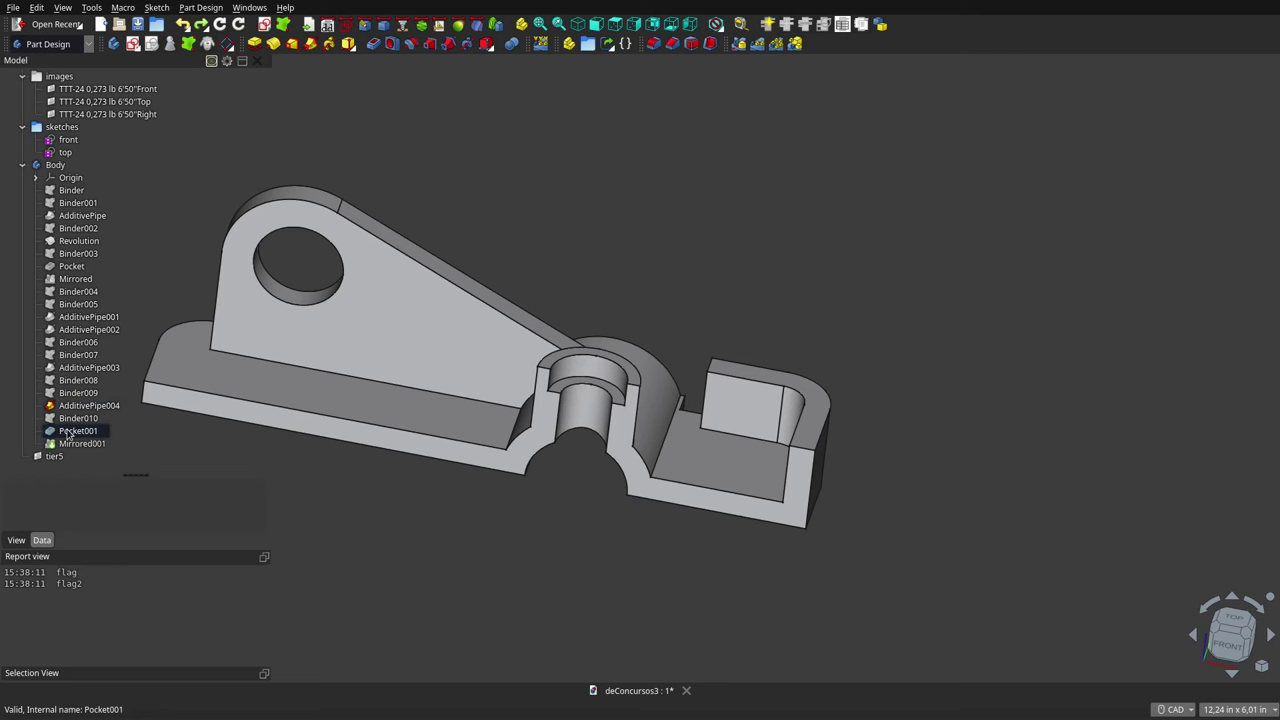
key(space)
scroll(690, 400, down, 3)
scroll(700, 390, down, 2)
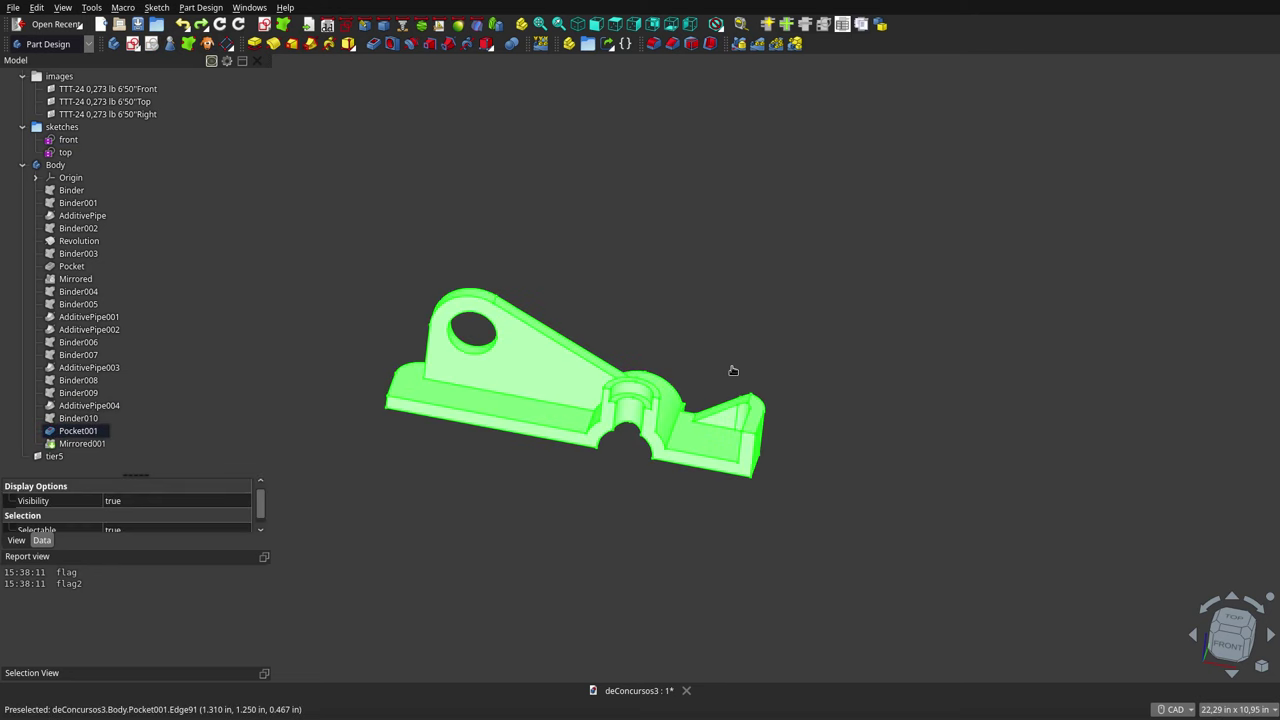
click(692, 314)
middle_drag(692, 314, 737, 354)
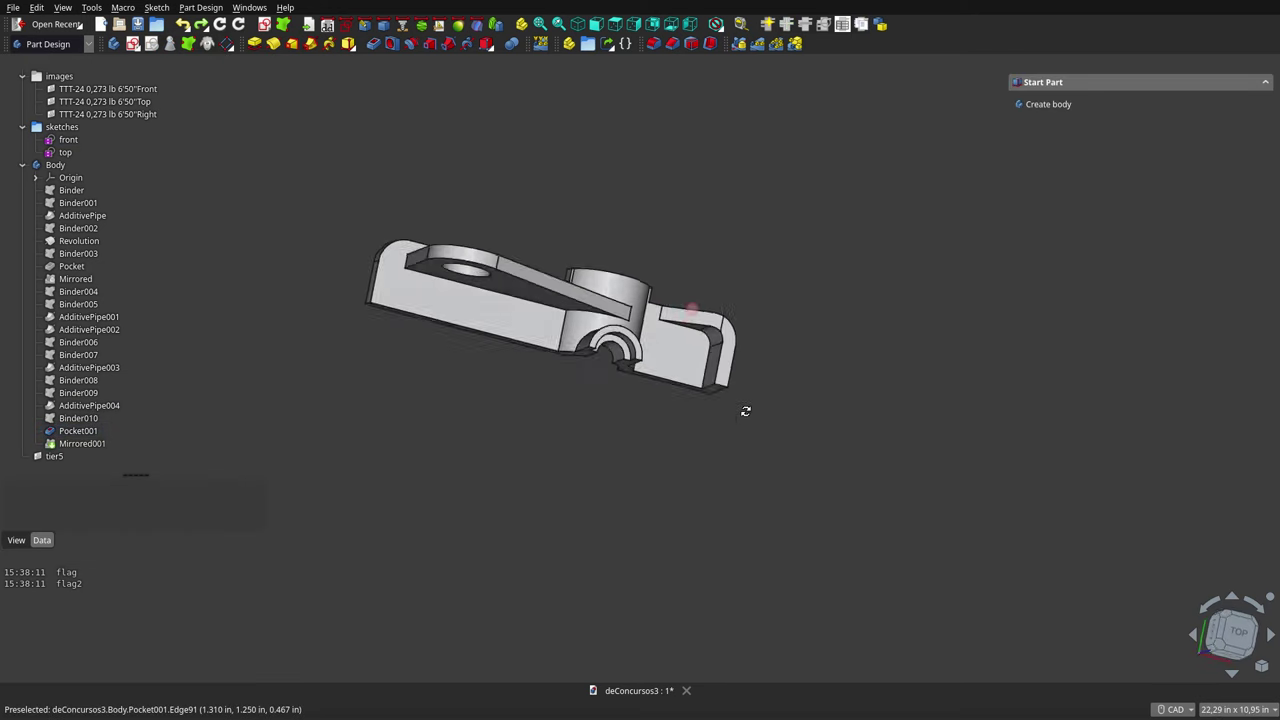
Show the Front reference drawing image and fit everything into view
click(145, 90)
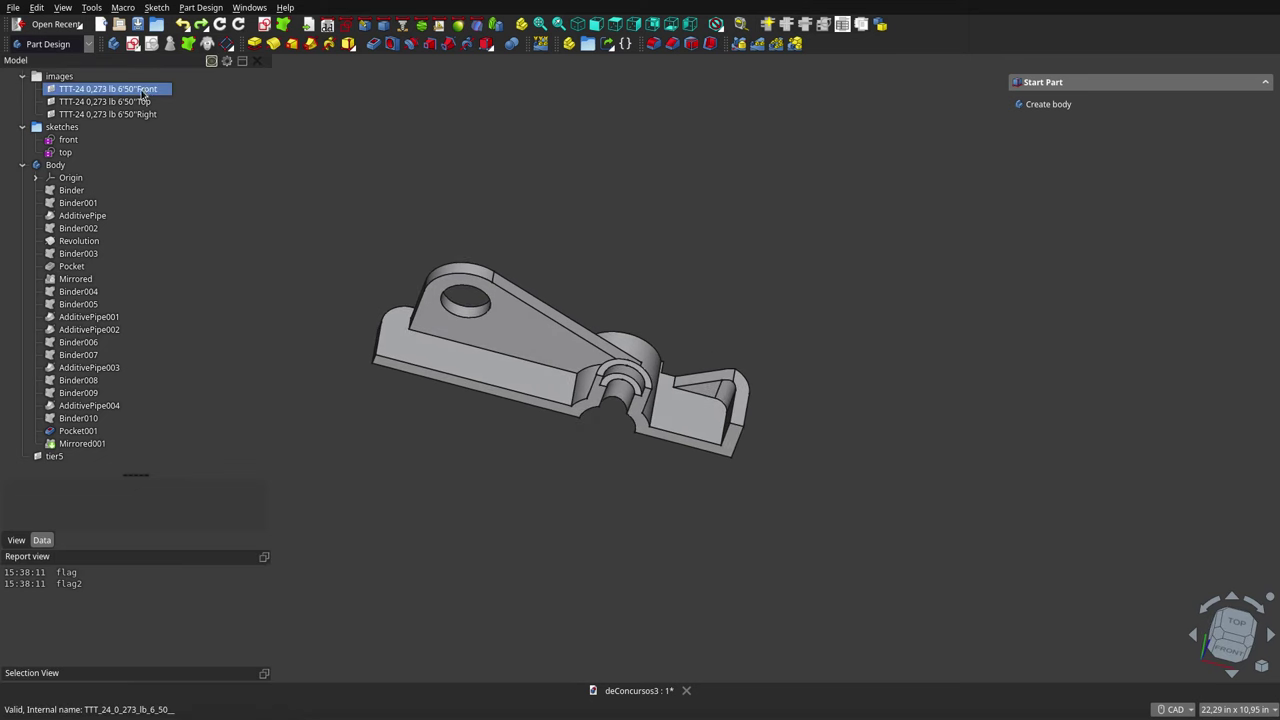
key(space)
key(v)
key(f)
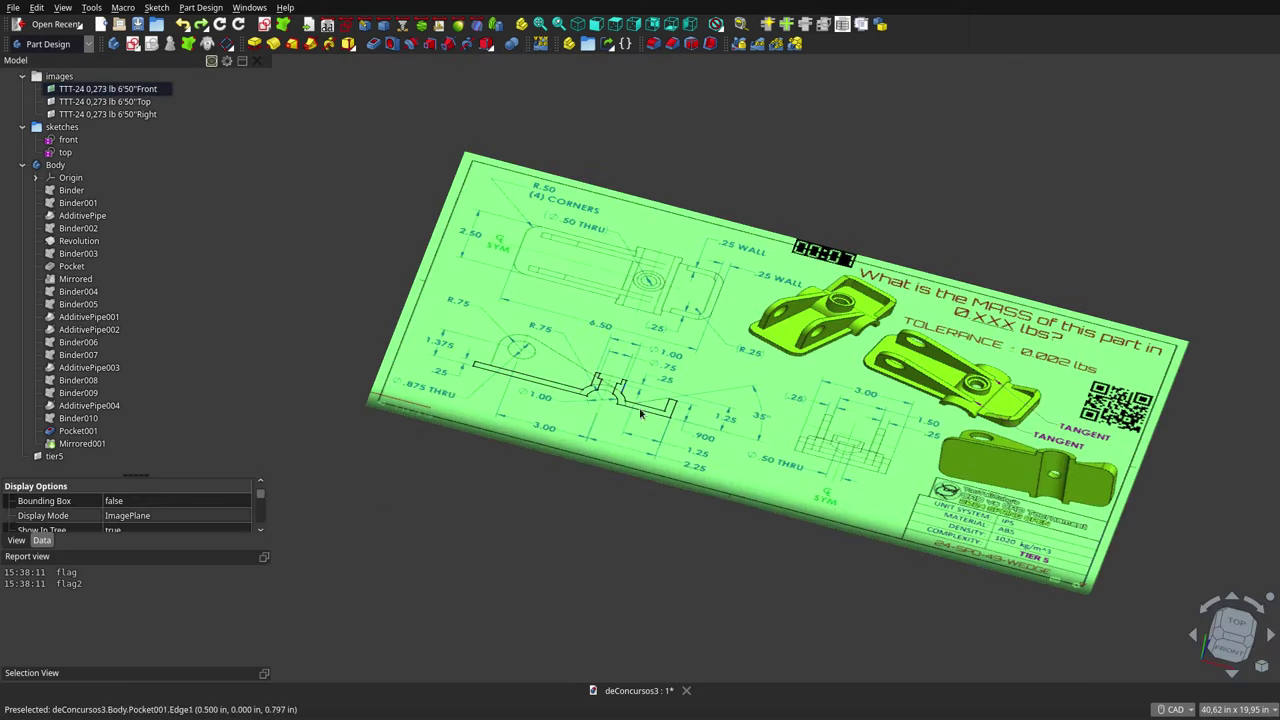
click(590, 507)
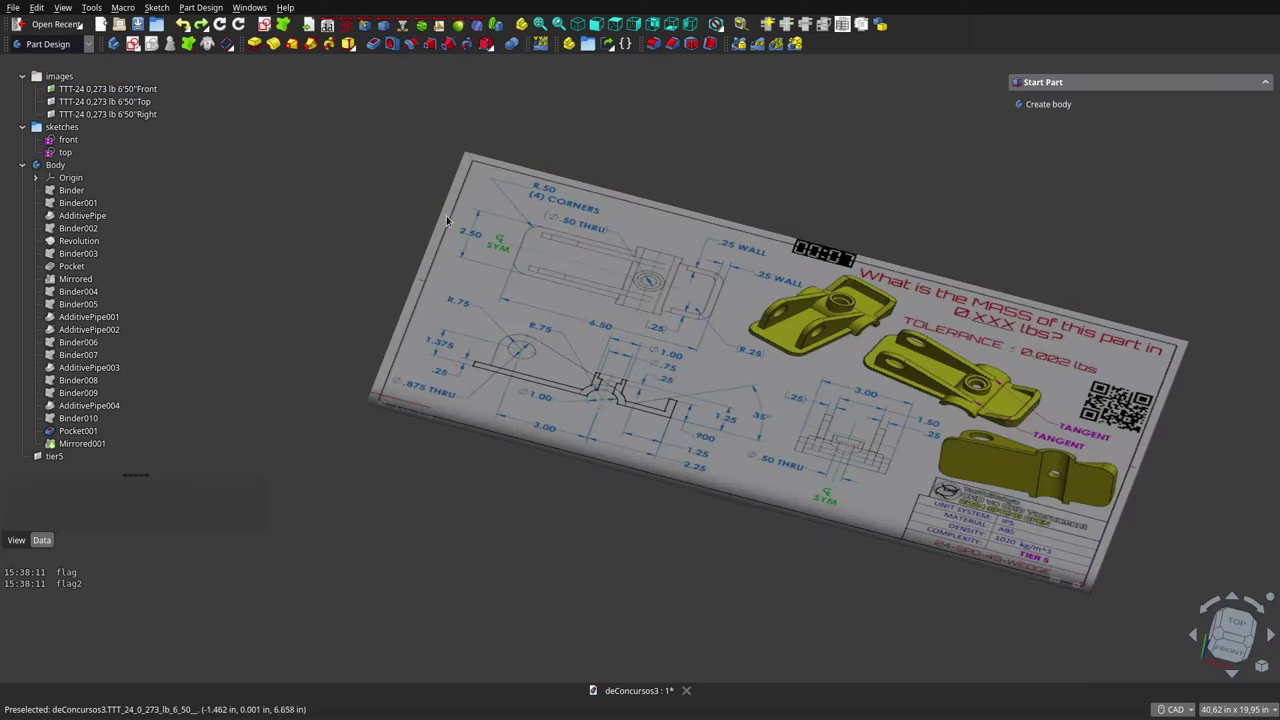
Toggle the Right reference drawing image on and off again
click(105, 102)
click(103, 114)
key(space)
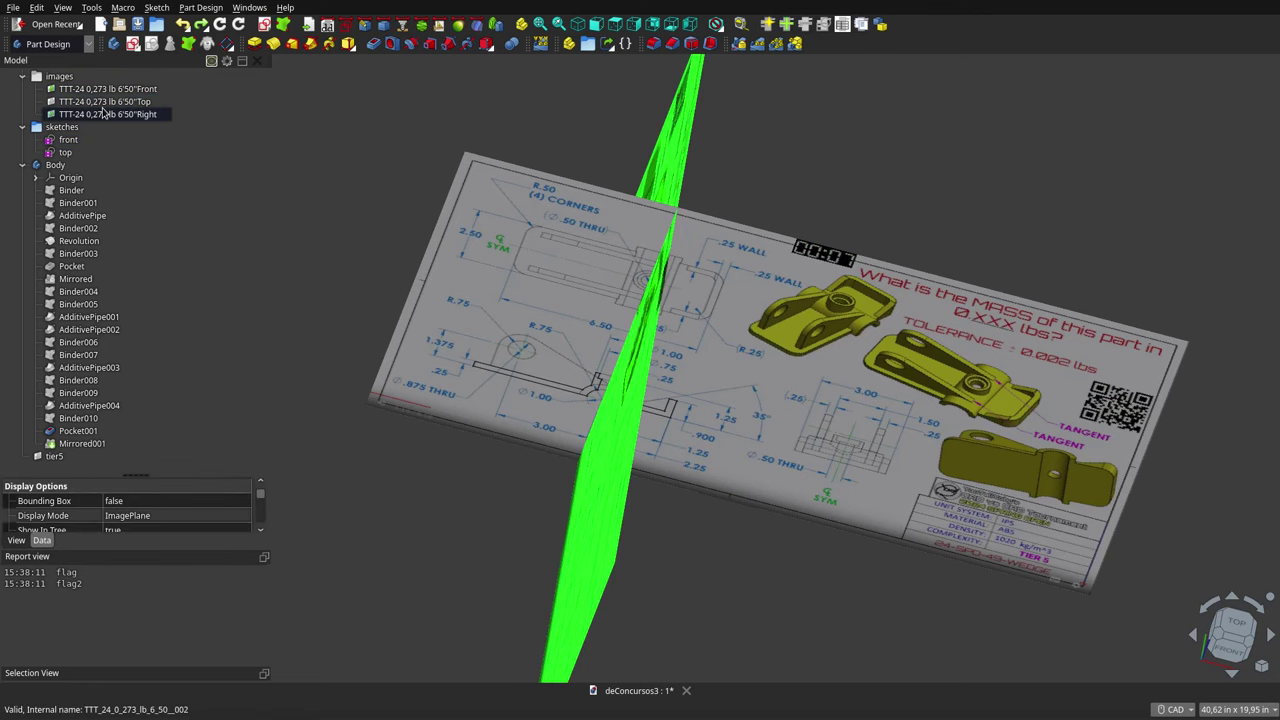
key(space)
Compare the bracket against the Front drawing image in front view
click(616, 368)
key(1)
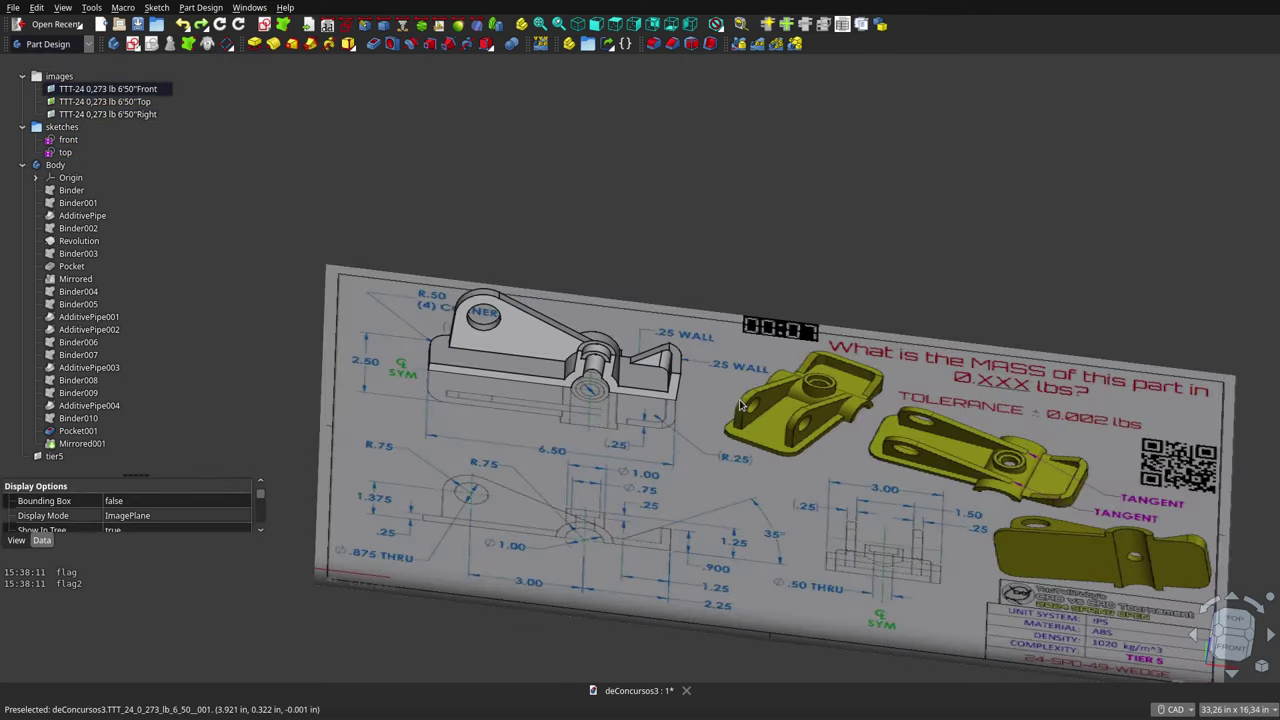
scroll(588, 456, up, 3)
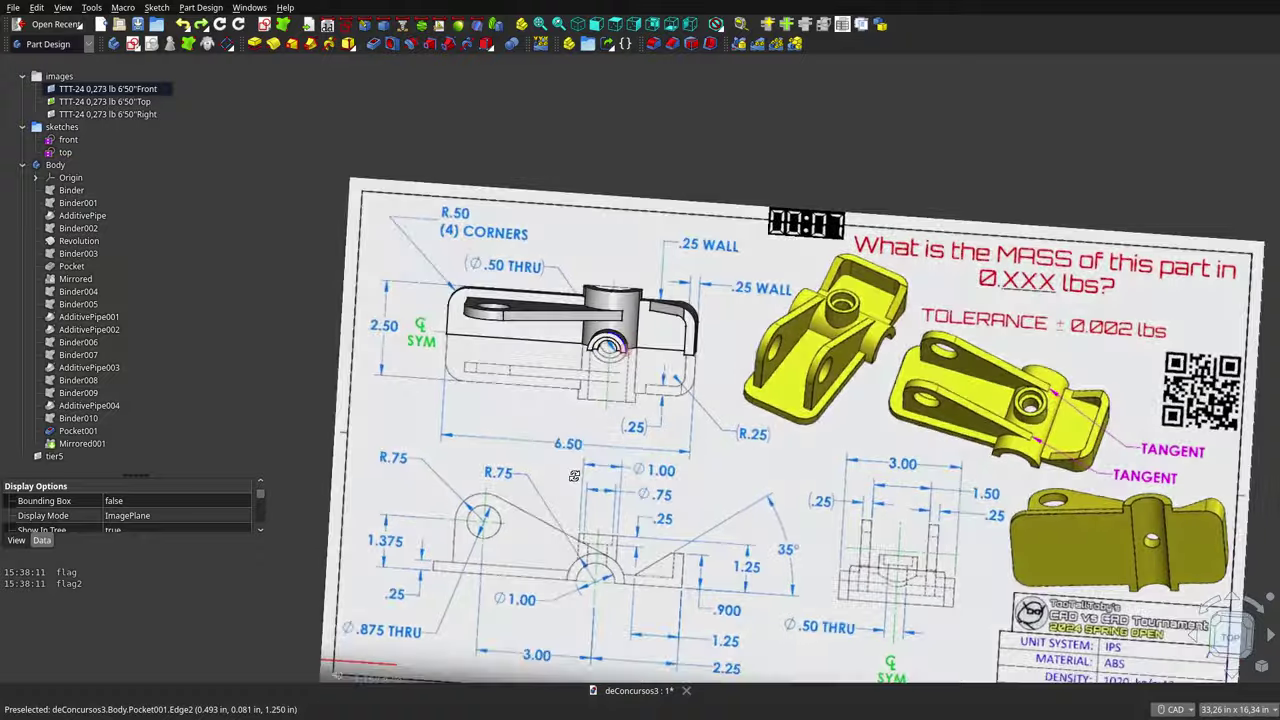
key(1)
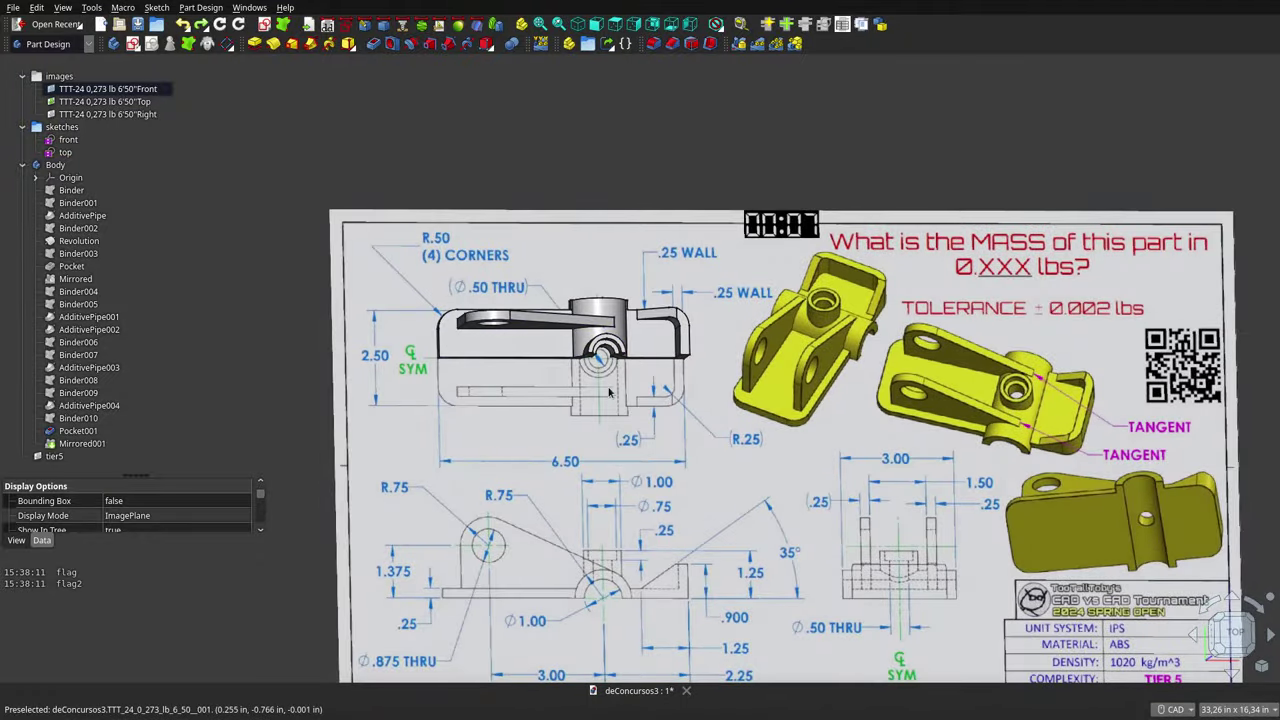
middle_drag(609, 393, 505, 317)
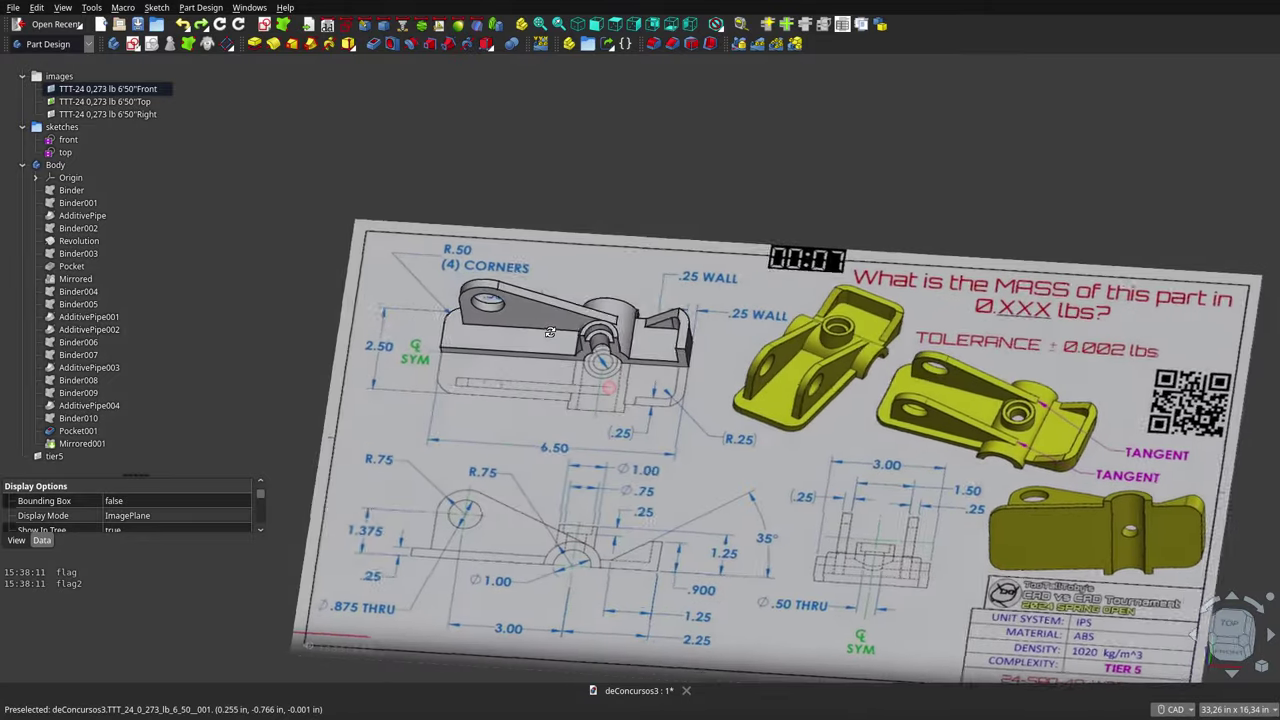
click(67, 444)
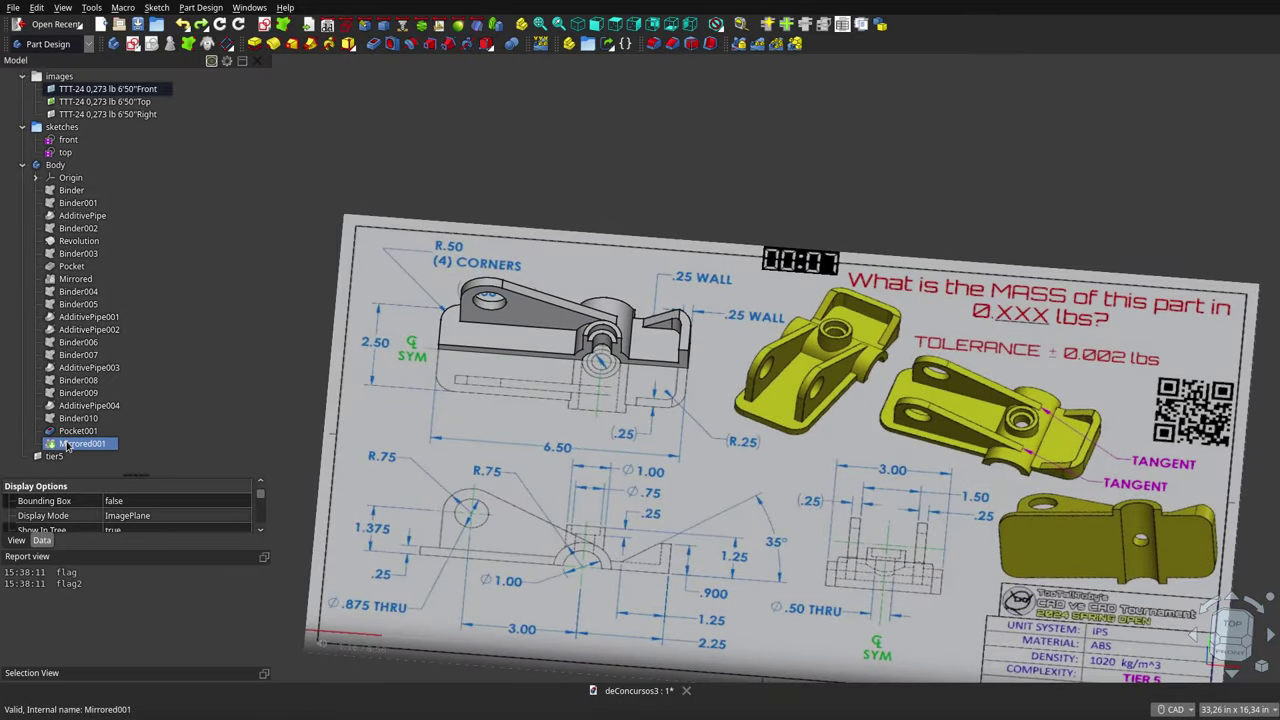
click(620, 425)
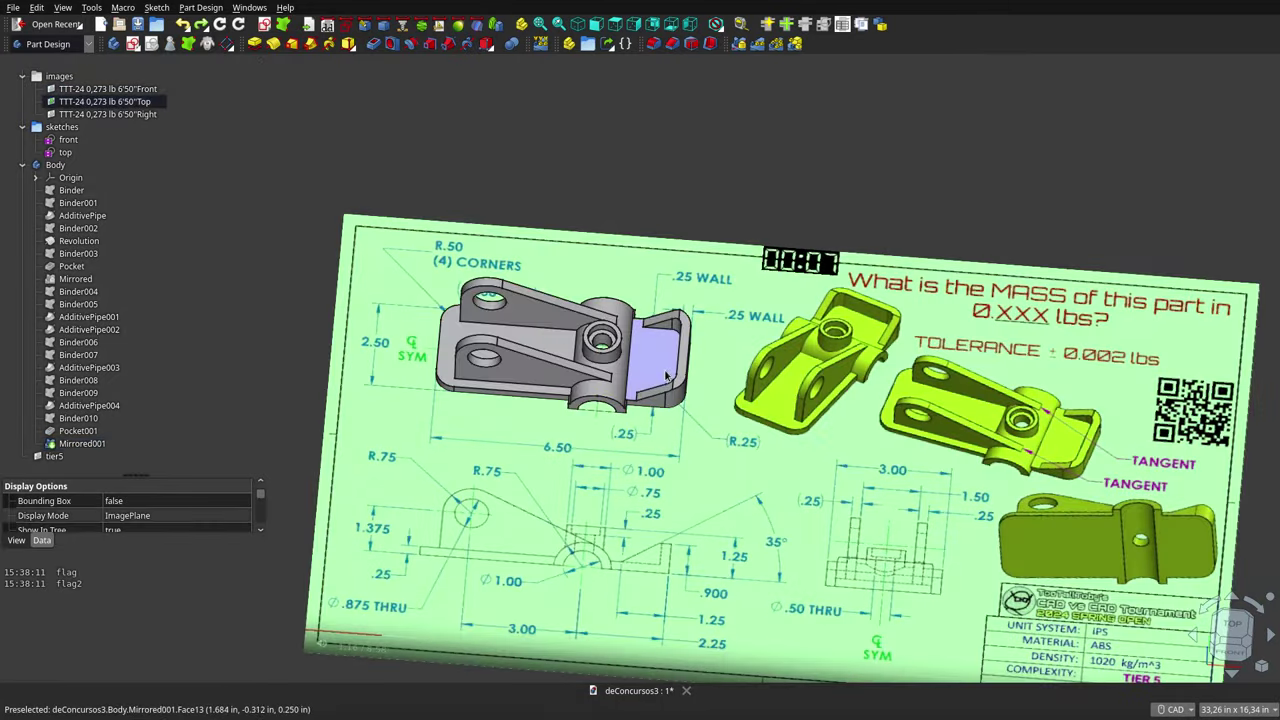
mouse_move(665, 375)
middle_down()
mouse_move(693, 400)
mouse_move(708, 306)
middle_up()
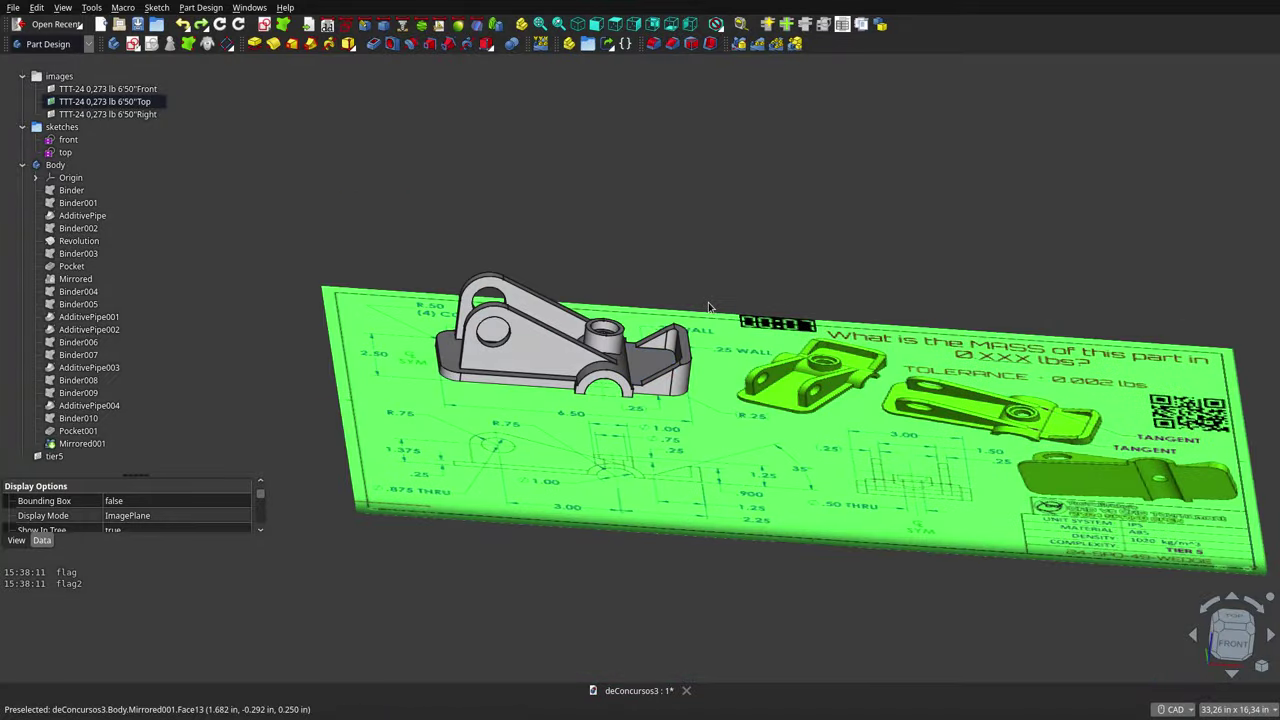
Check the model against the drawing from the top view and oblique angles
key(2)
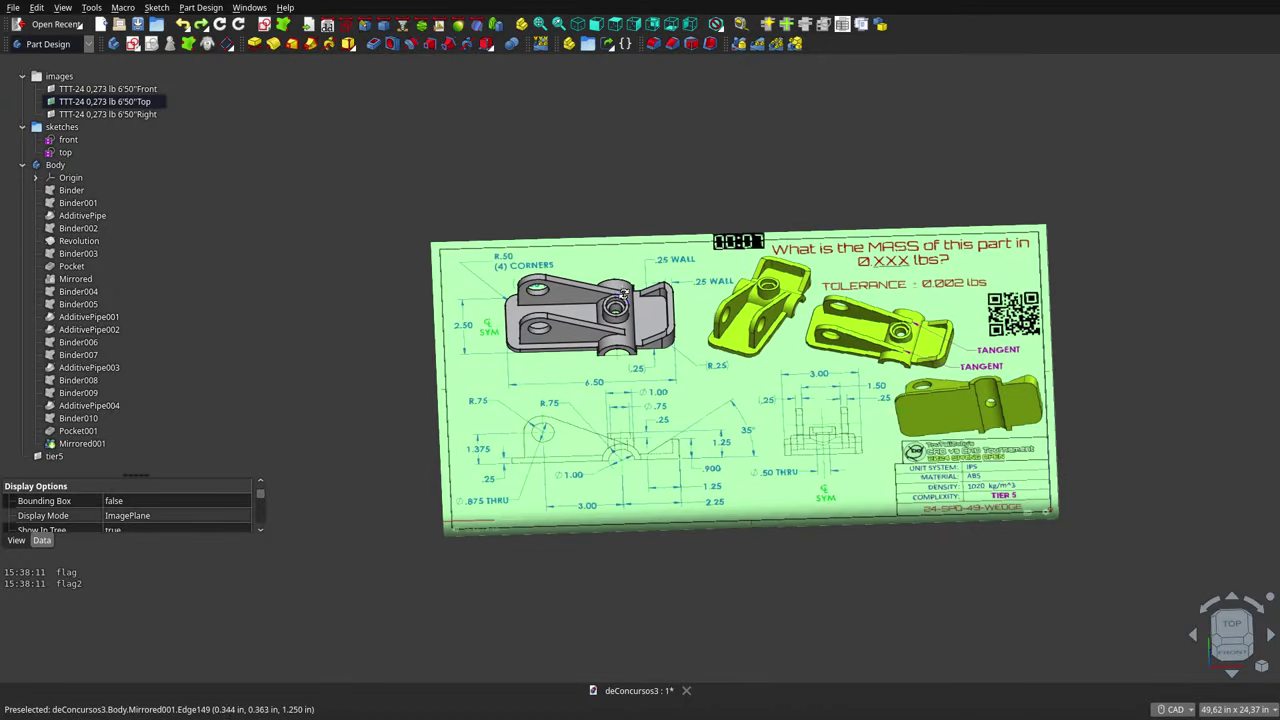
mouse_move(622, 285)
middle_down()
mouse_move(551, 241)
mouse_move(663, 259)
middle_up()
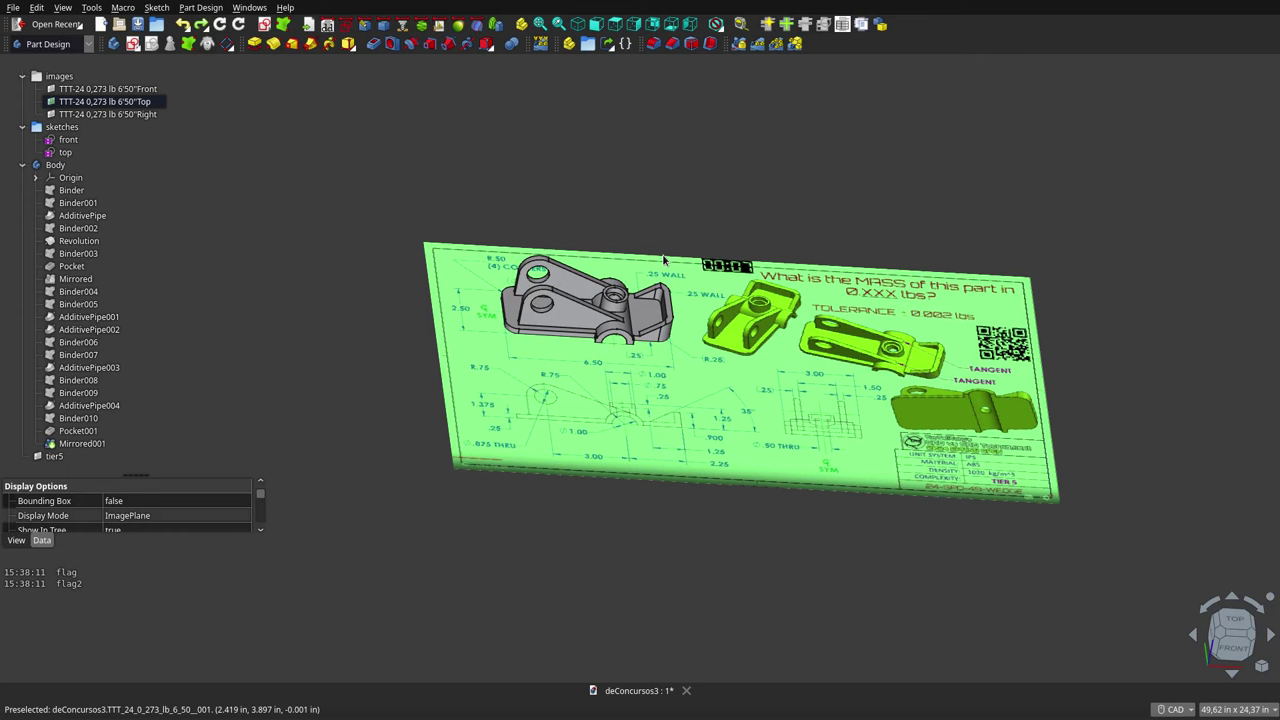
scroll(637, 339, up, 3)
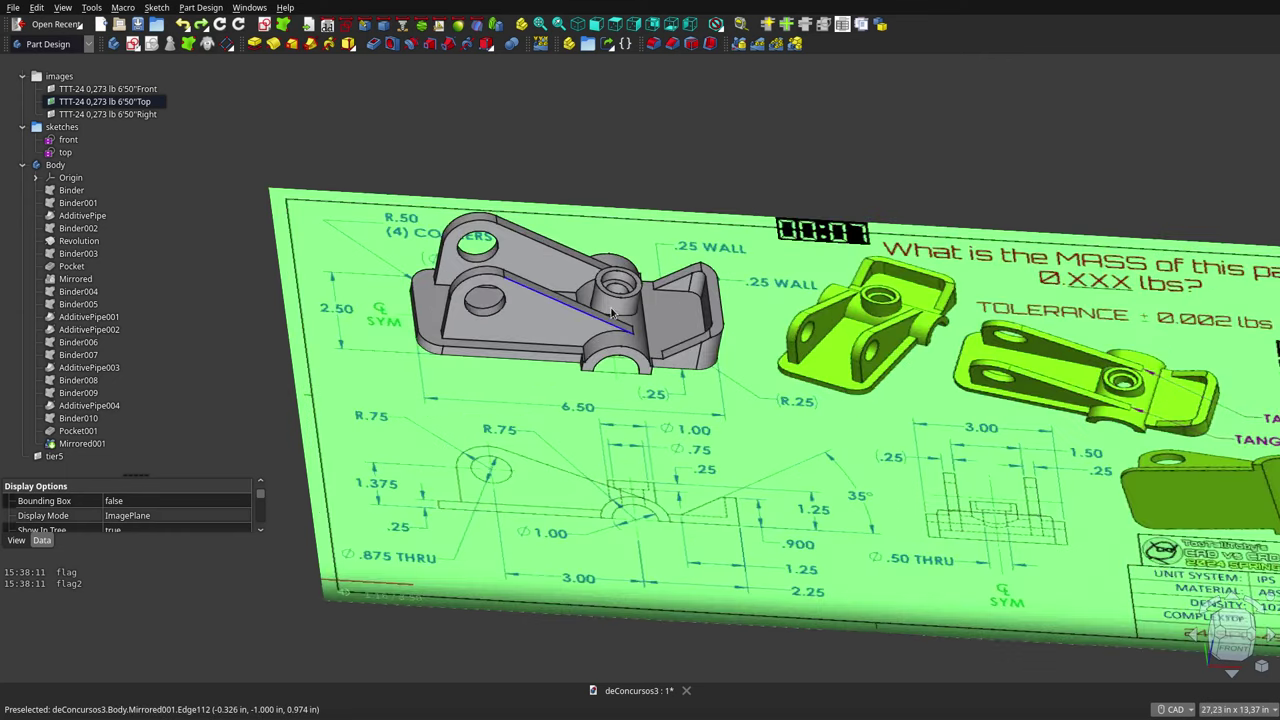
scroll(612, 313, up, 3)
scroll(612, 313, down, 5)
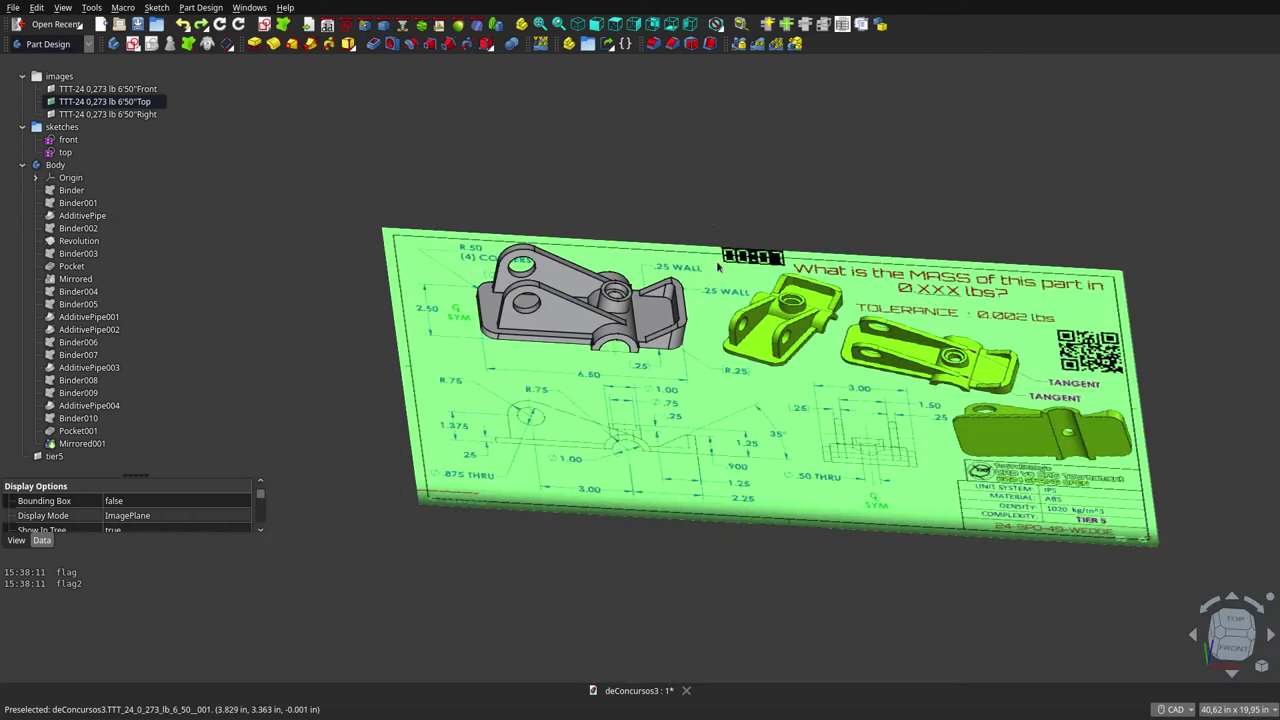
click(713, 219)
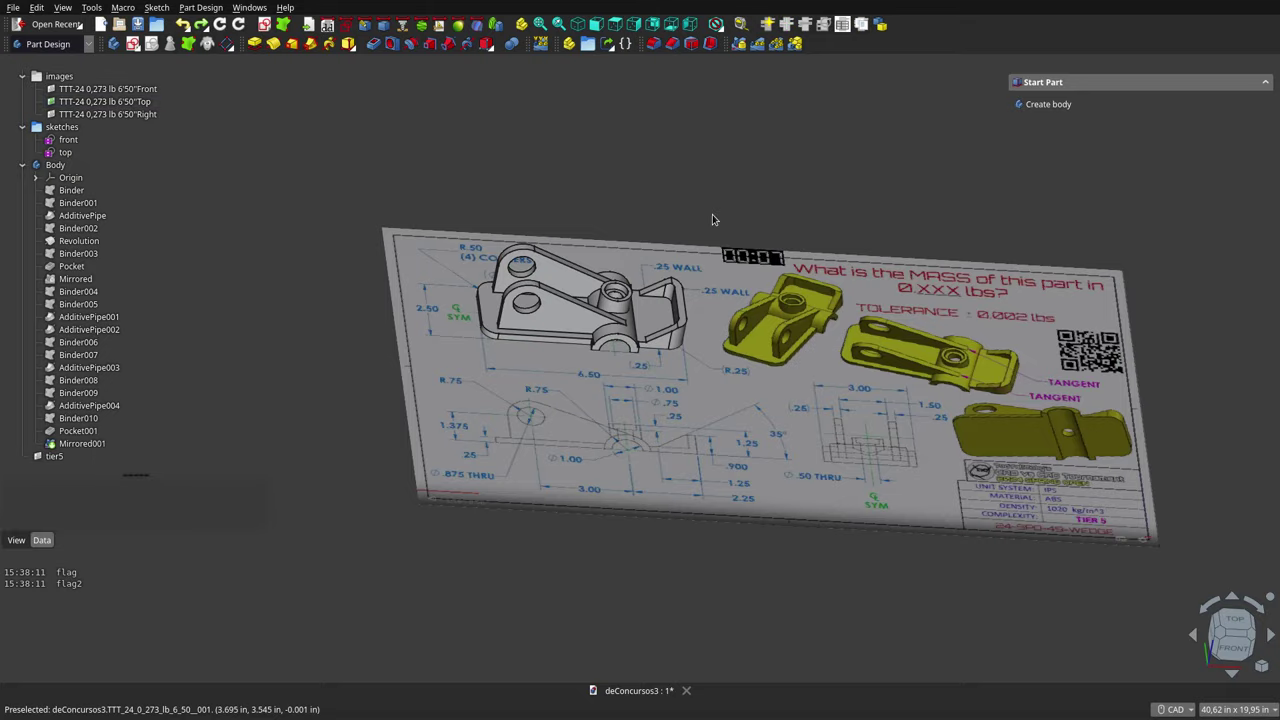
mouse_move(708, 216)
middle_down()
mouse_move(675, 342)
mouse_move(645, 257)
middle_up()
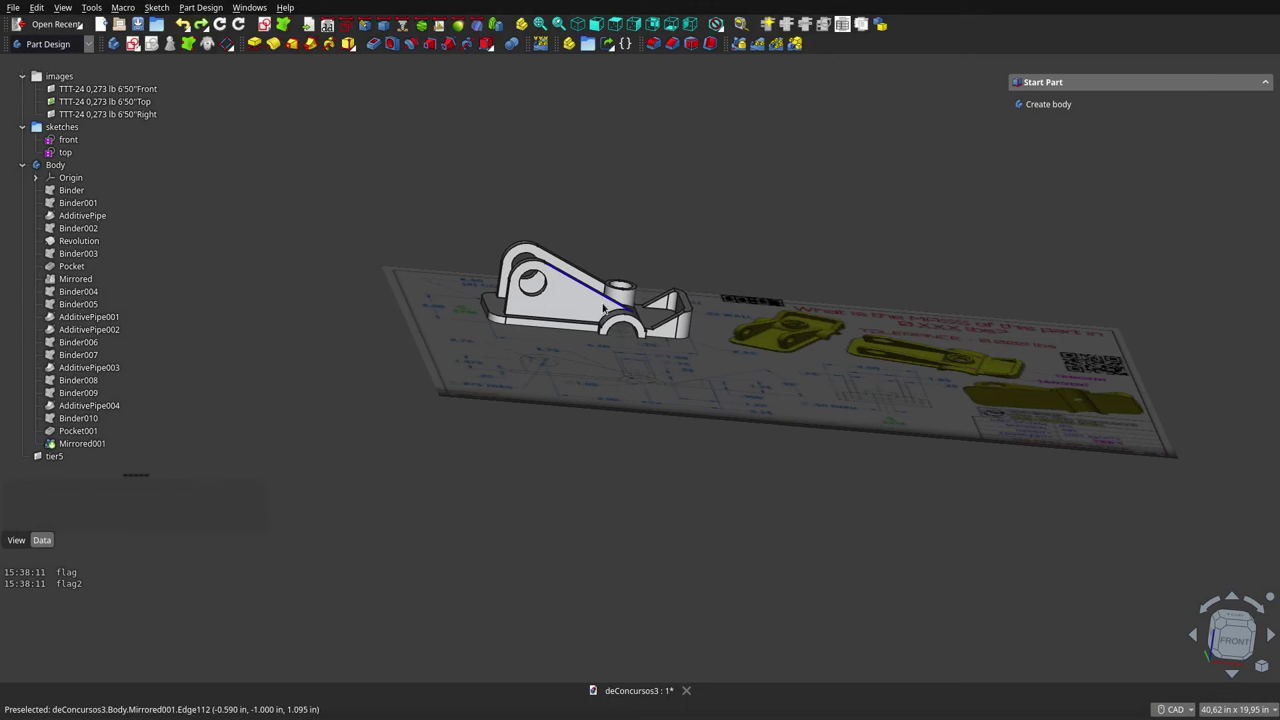
scroll(604, 310, up, 2)
scroll(648, 202, down, 3)
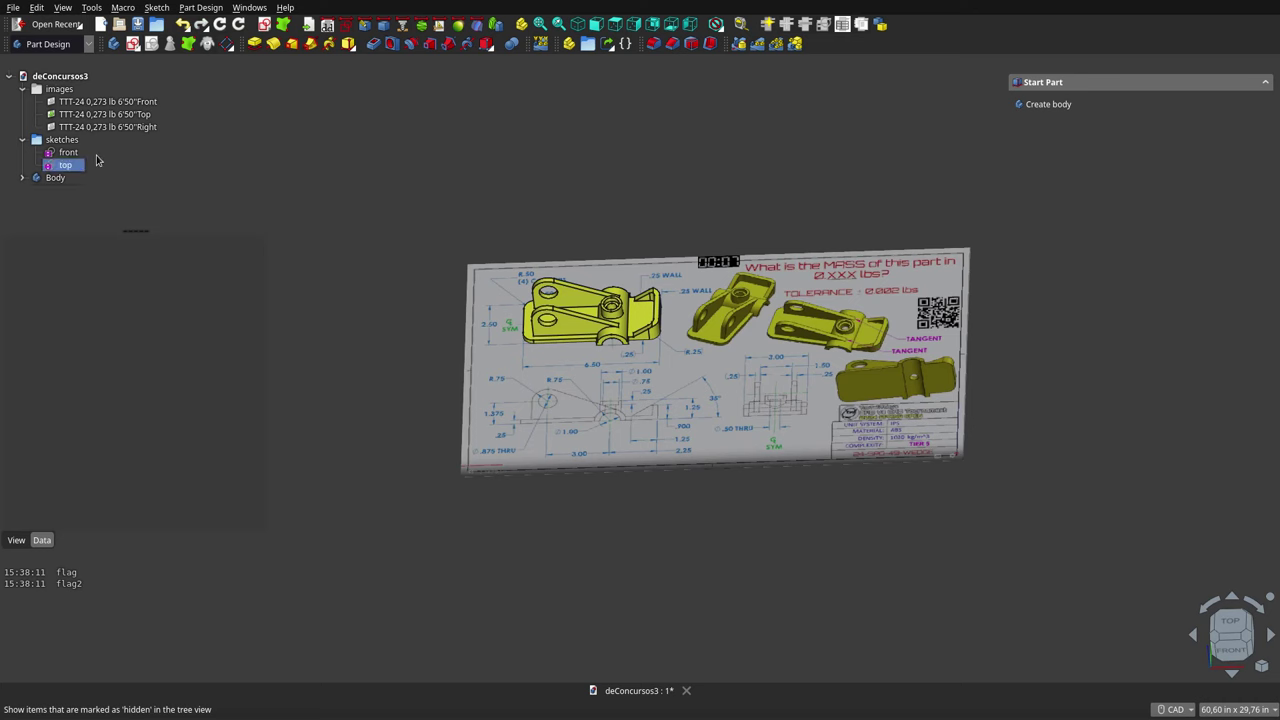
Activate the Body and view its Data properties: mass 0,273 lb, volume 7,416 in³
click(46, 179)
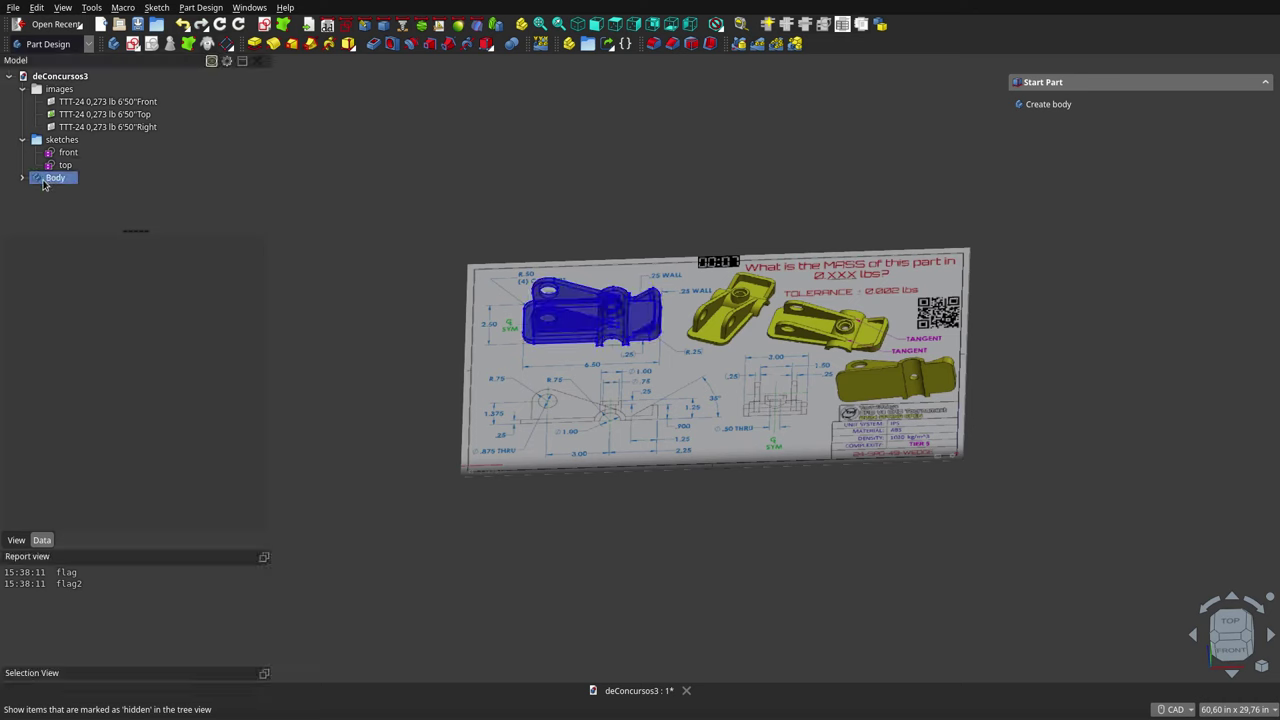
double_click(50, 178)
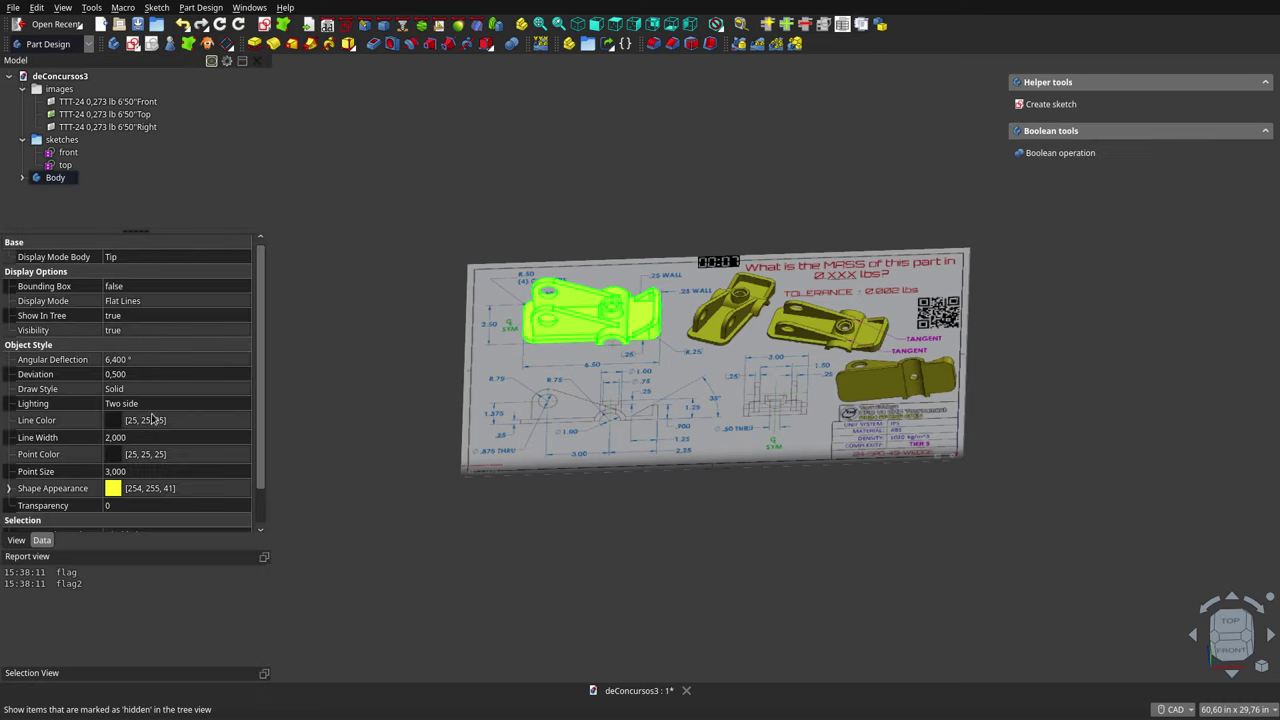
click(41, 540)
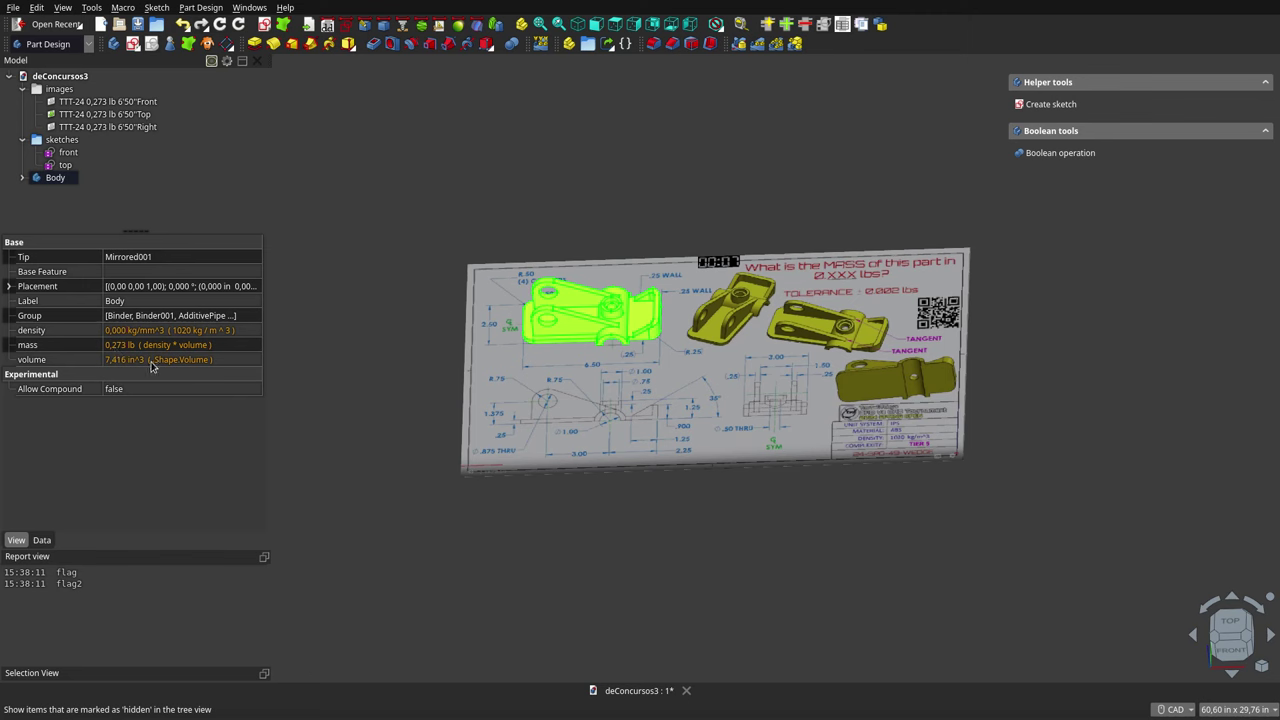
Set the Body's volume property to the expression .Shape.Volume
click(151, 362)
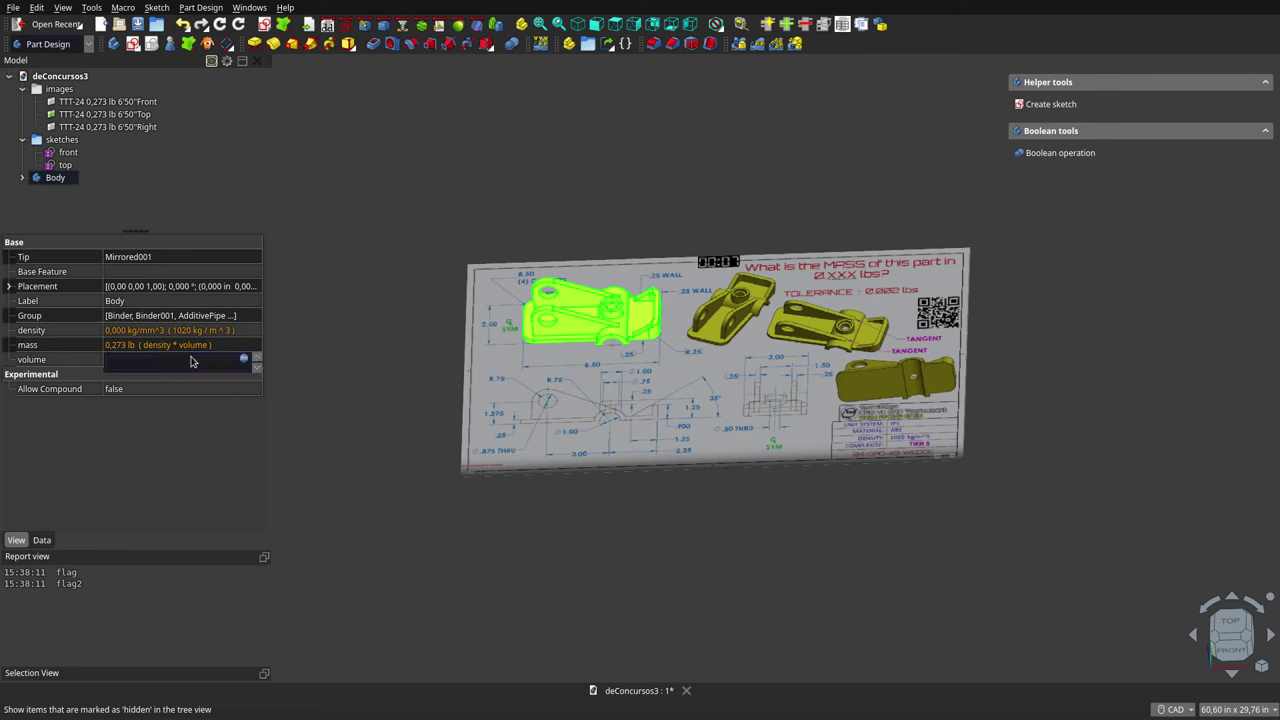
click(243, 359)
text(.Shape.Volume)
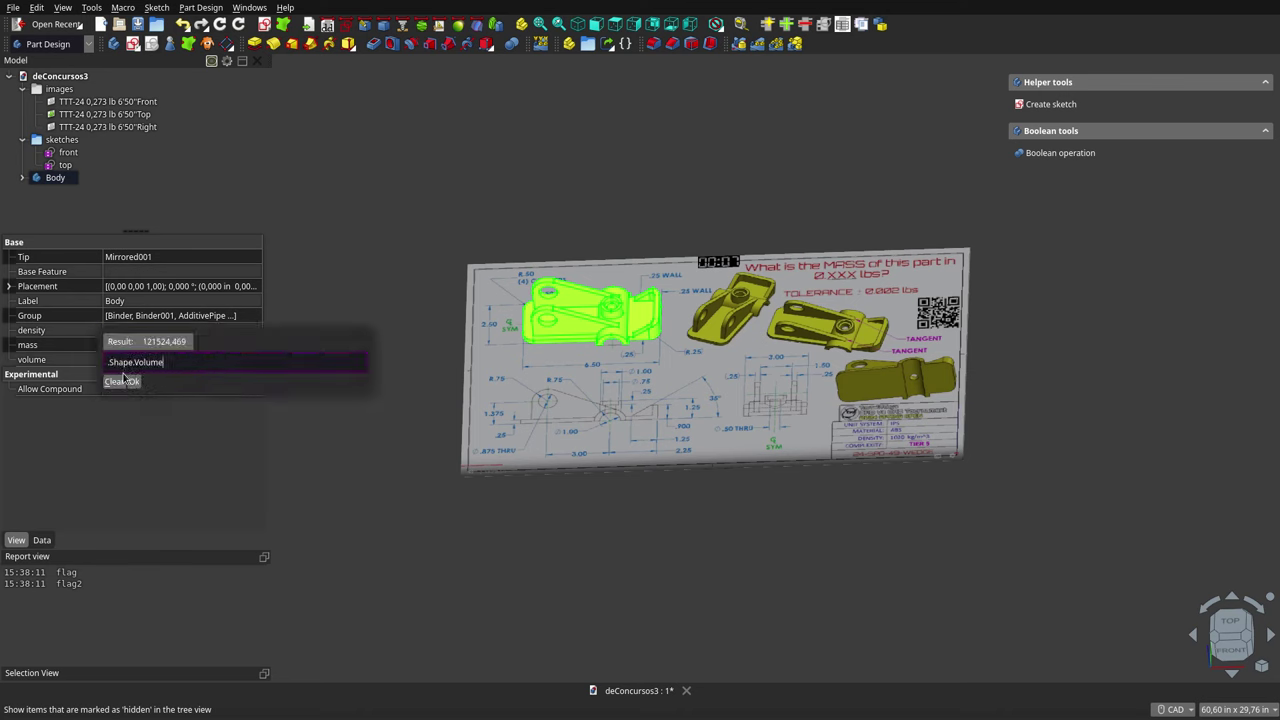
click(134, 382)
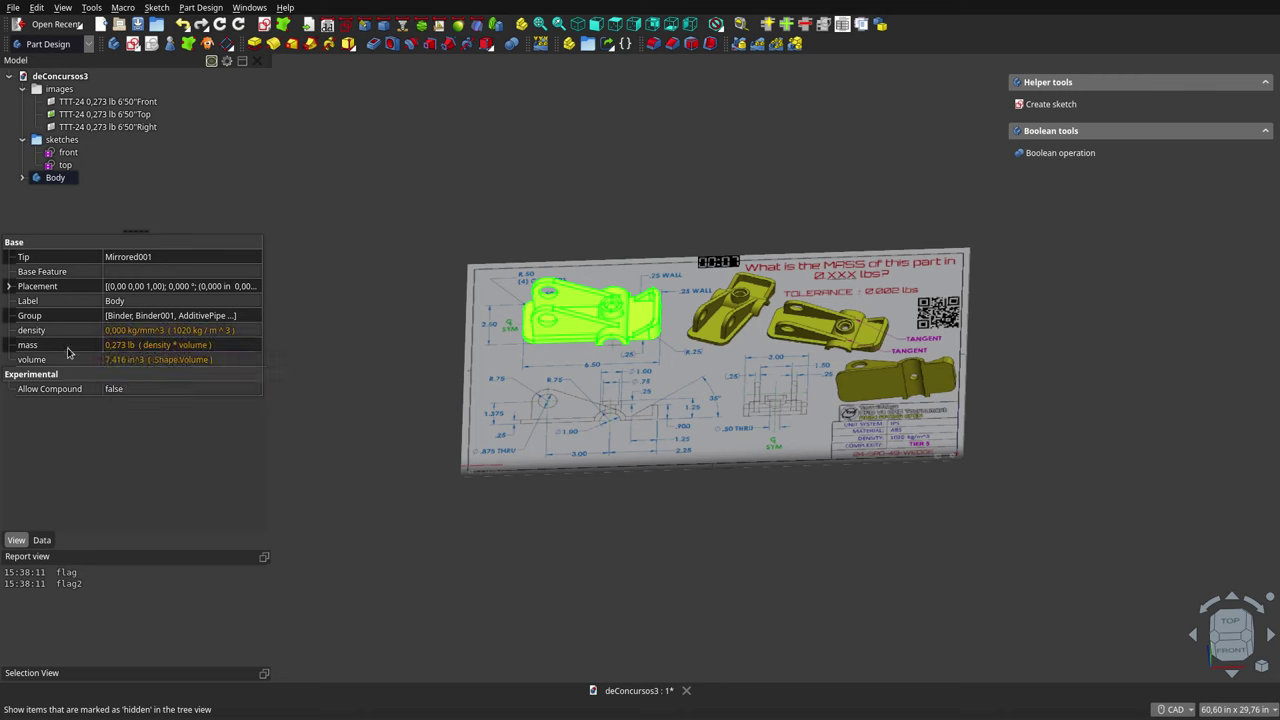
Enter the density expression 1020 kg/m^3 and confirm it
click(140, 331)
click(245, 331)
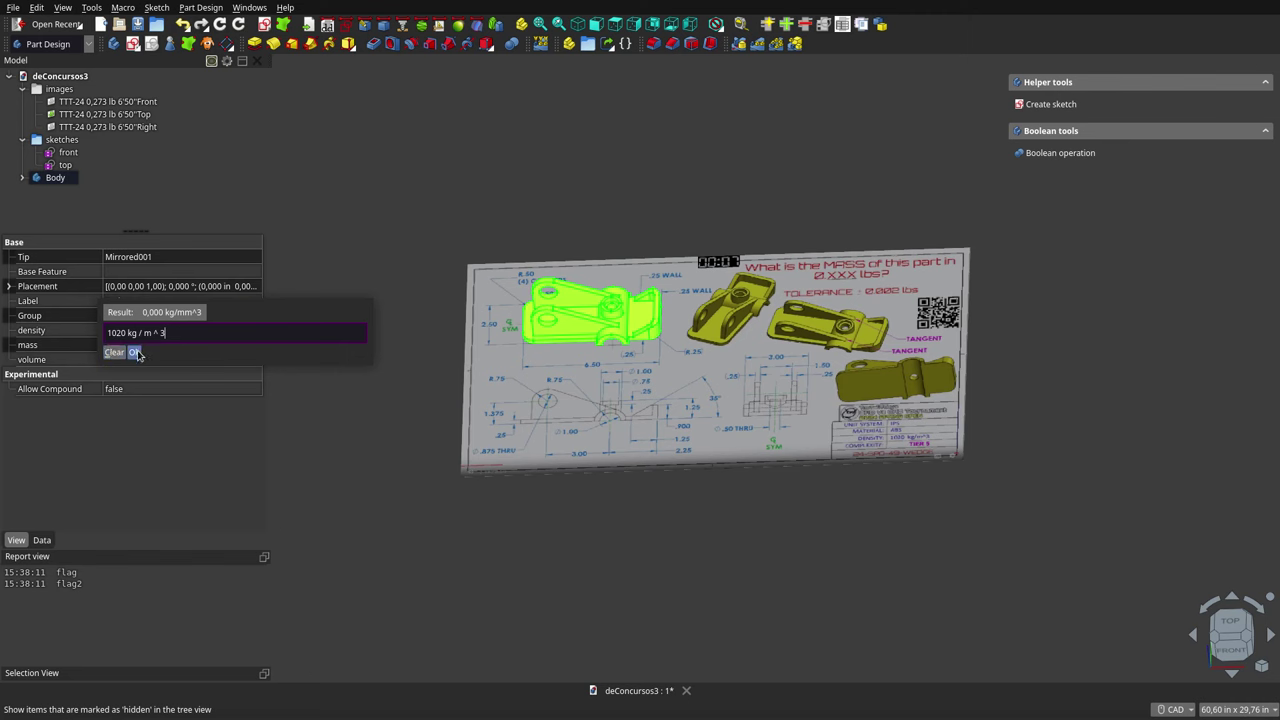
click(135, 352)
click(395, 350)
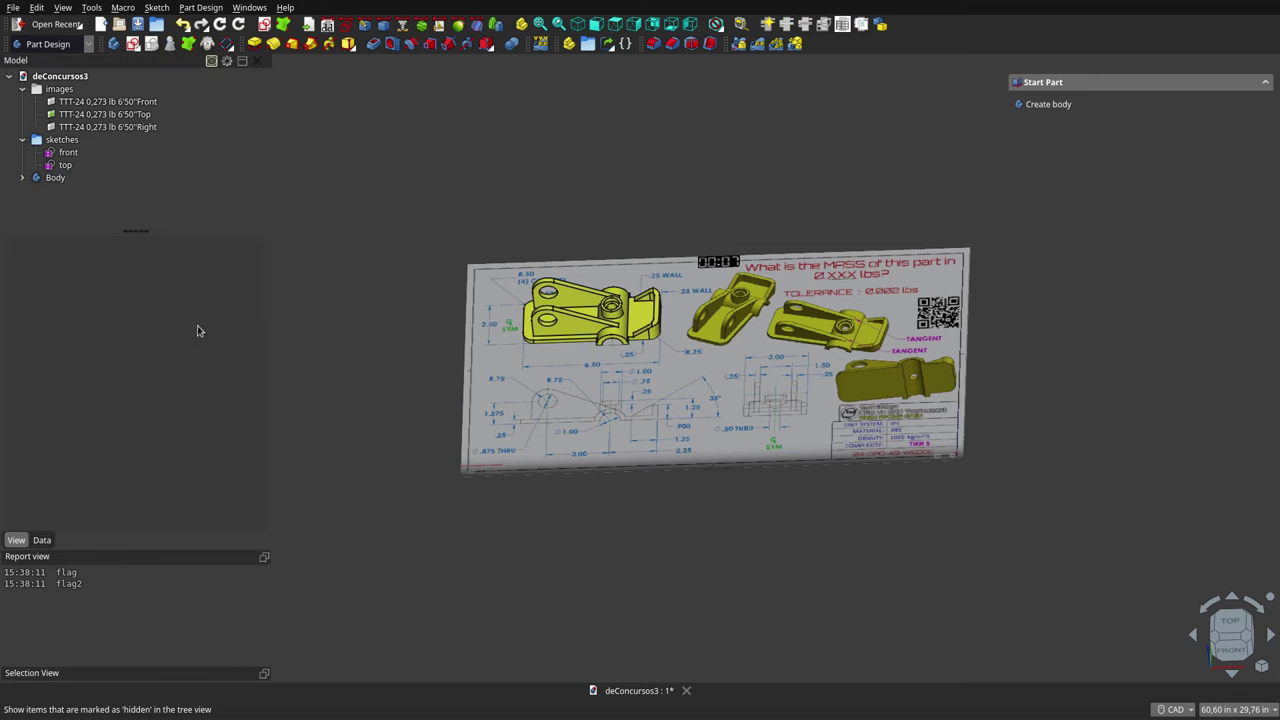
click(57, 179)
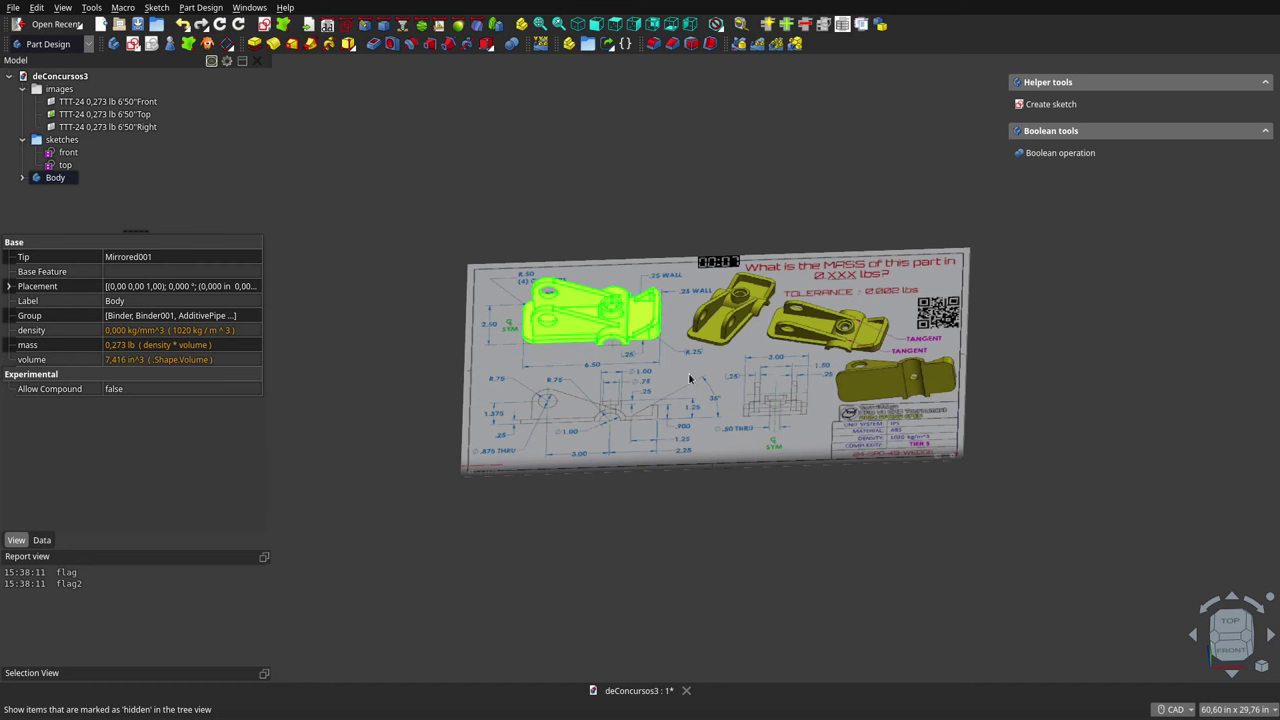
click(592, 254)
scroll(597, 296, up, 2)
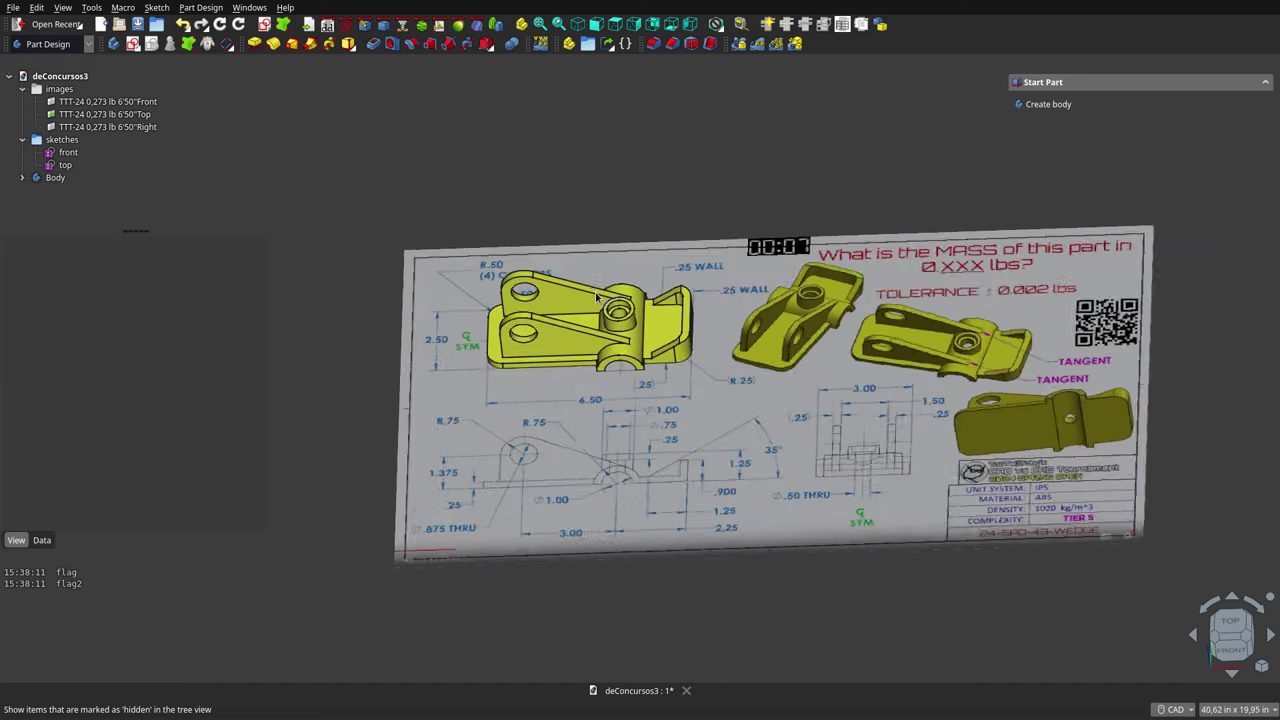
scroll(597, 296, up, 3)
scroll(596, 297, down, 2)
scroll(596, 297, down, 1)
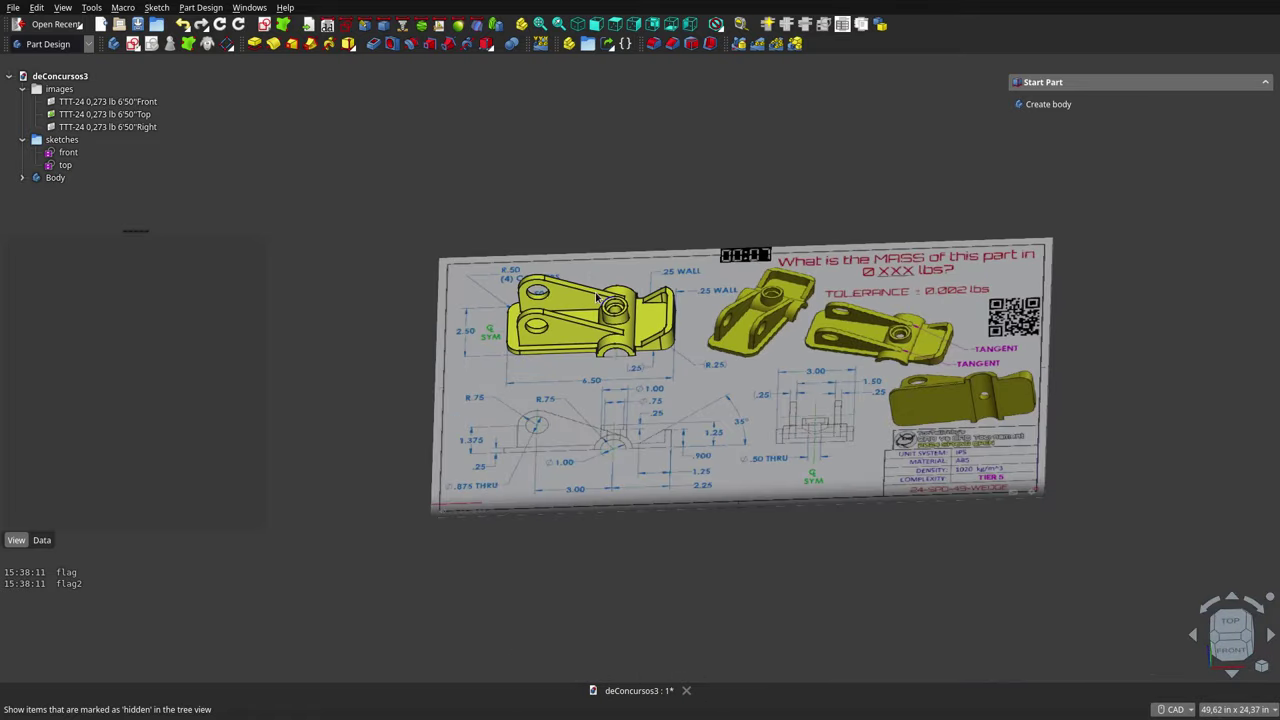
mouse_move(678, 380)
middle_down()
mouse_move(641, 386)
mouse_move(688, 341)
middle_up()
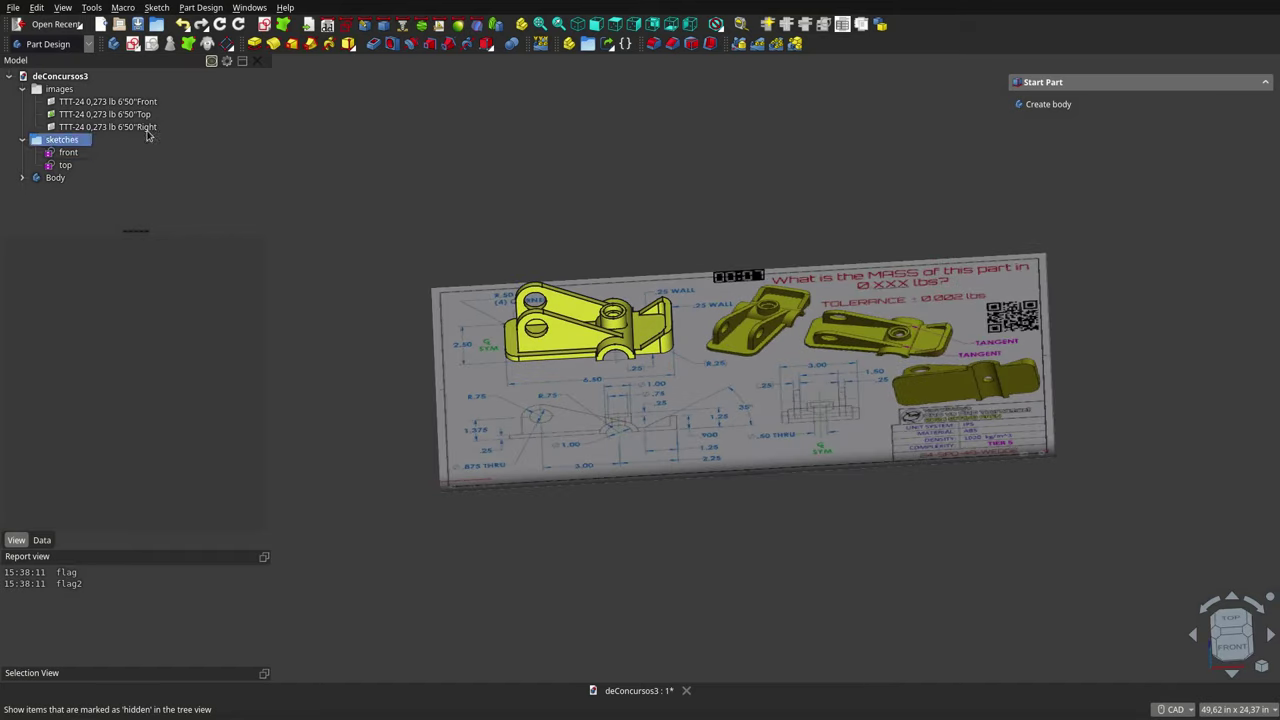
Select the Top reference image and compare the bracket in front and top views
click(103, 127)
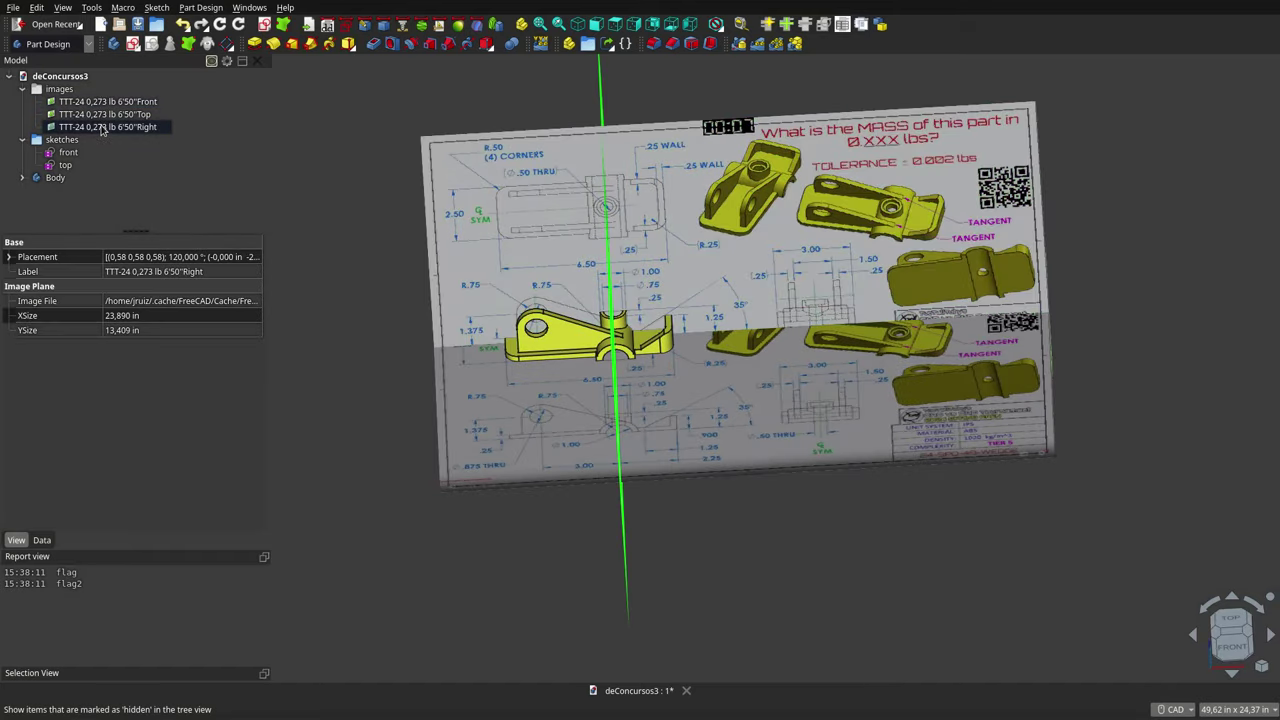
key(Up)
mouse_move(574, 437)
middle_down()
mouse_move(646, 560)
mouse_move(763, 523)
mouse_move(766, 509)
mouse_move(680, 432)
mouse_move(686, 395)
mouse_move(604, 383)
middle_up()
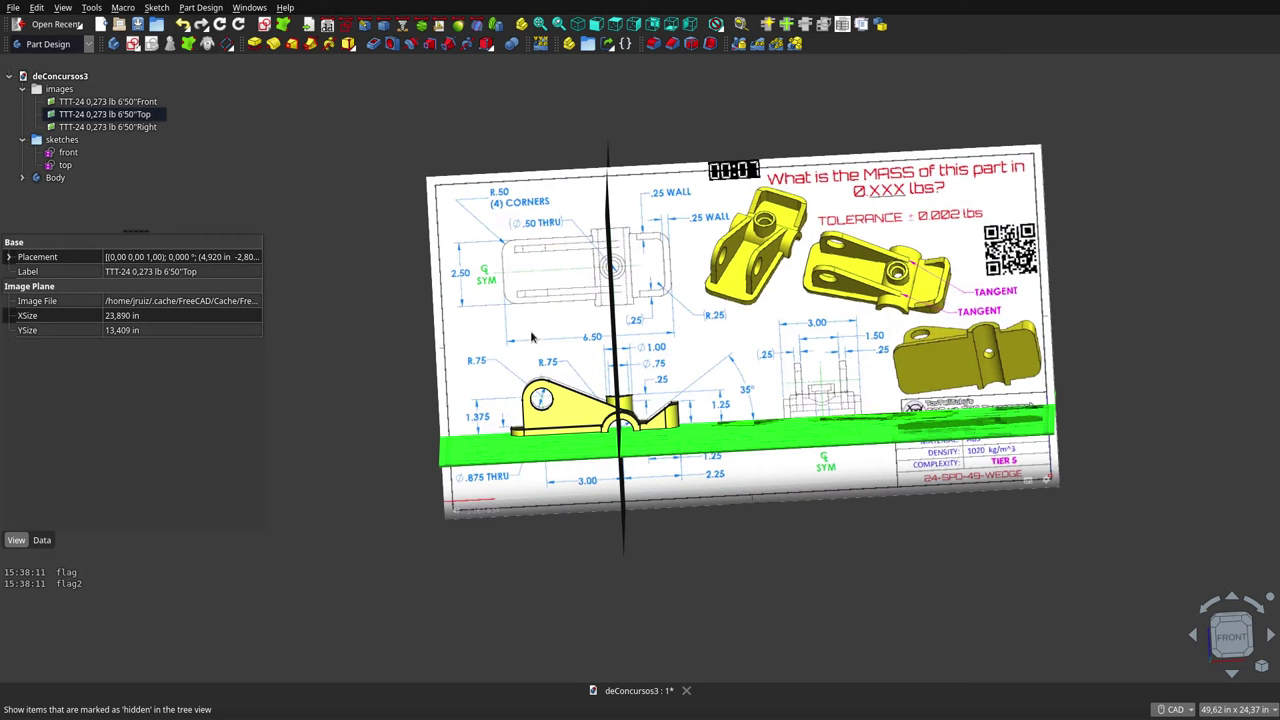
click(594, 24)
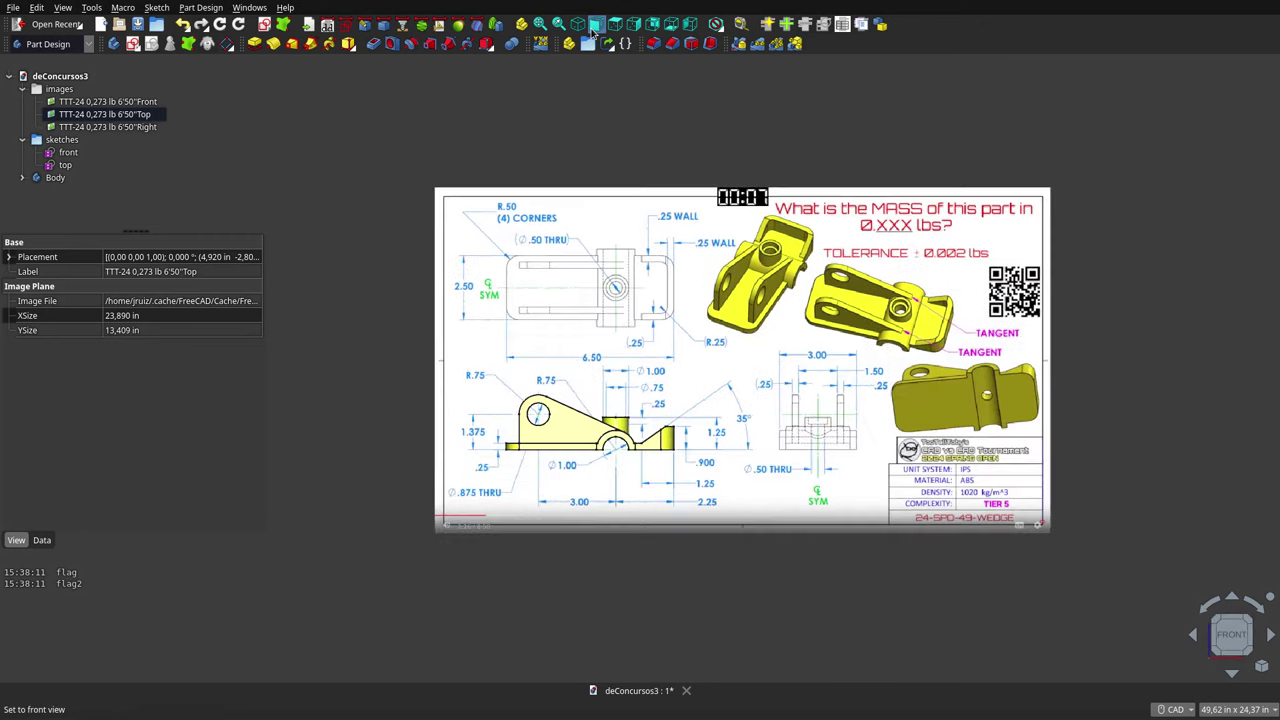
click(614, 26)
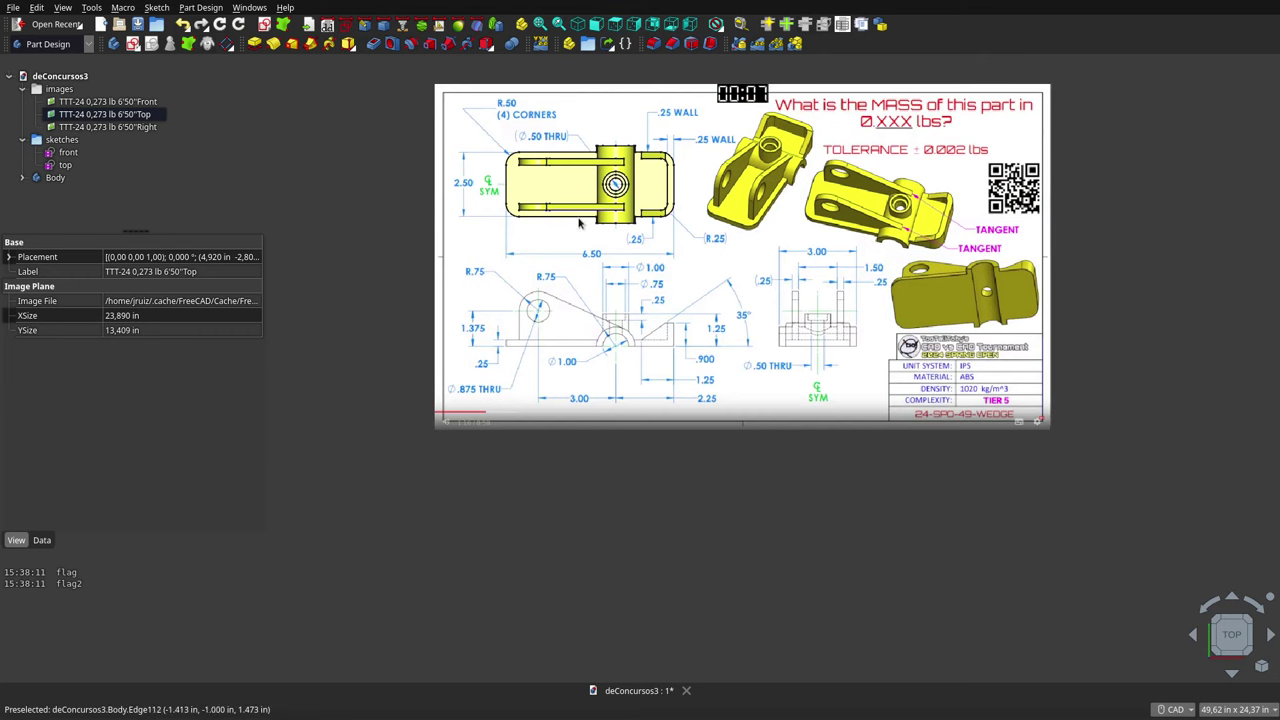
Zoom out and orbit to see the Front, Top and Right image planes intersecting
scroll(606, 421, down, 1)
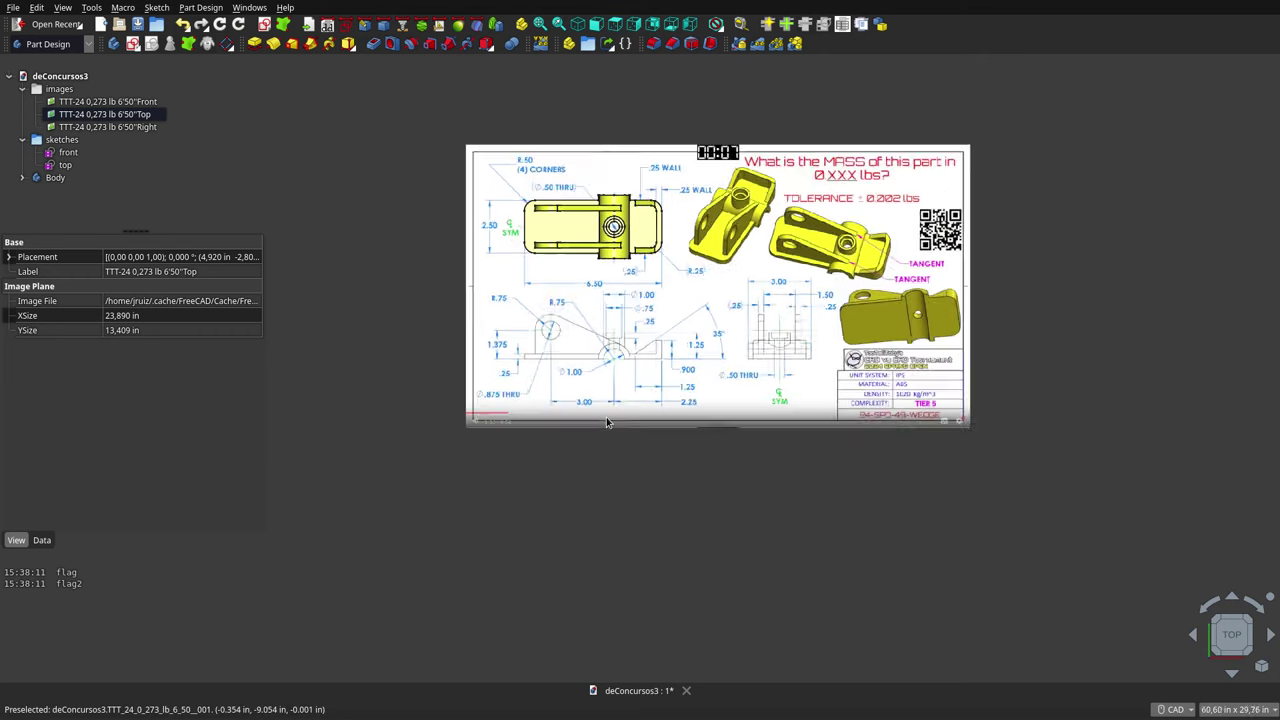
scroll(606, 421, down, 1)
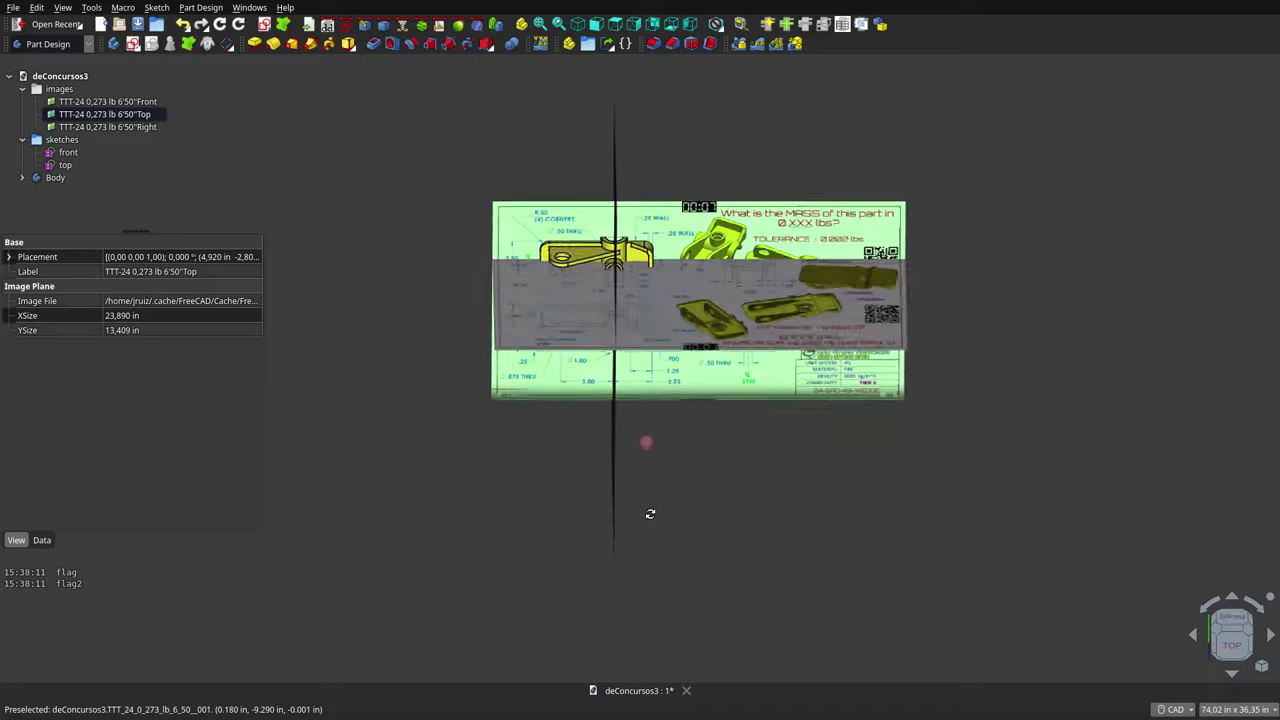
mouse_move(675, 346)
middle_down()
mouse_move(694, 292)
mouse_move(648, 345)
mouse_move(697, 366)
middle_up()
middle_drag(681, 422, 676, 478)
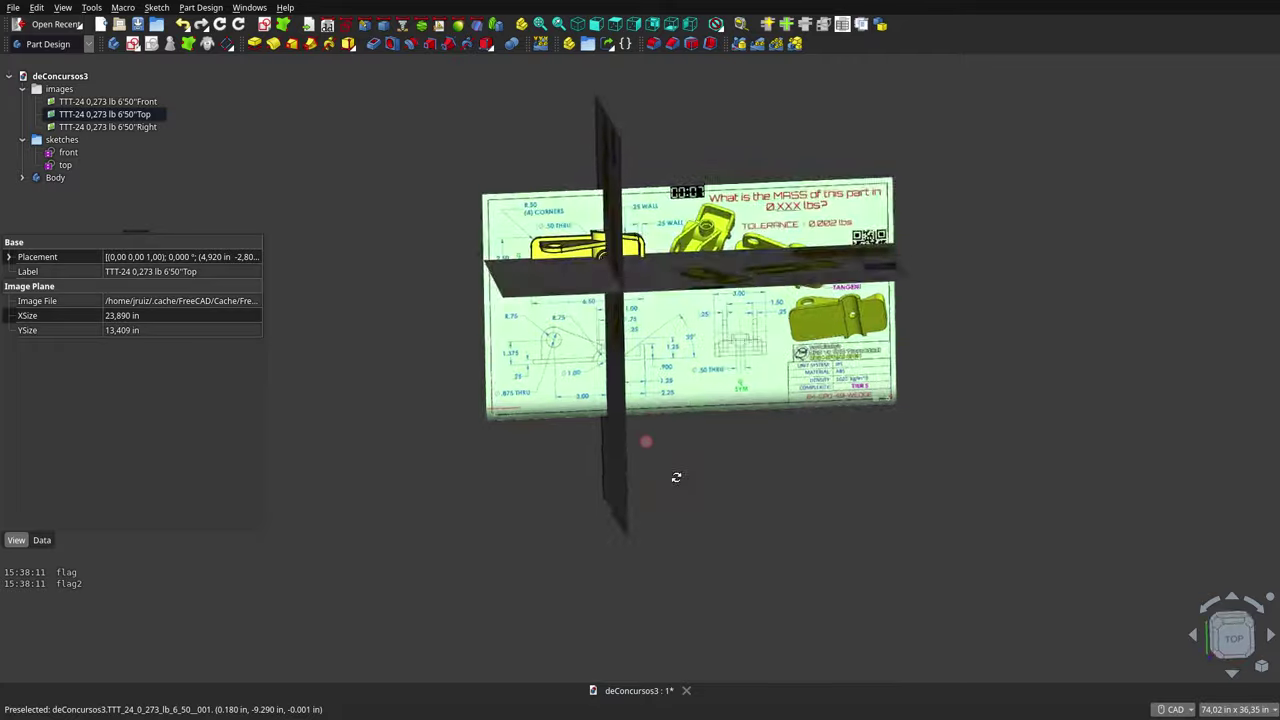
mouse_move(689, 575)
middle_down()
mouse_move(623, 549)
mouse_move(657, 434)
mouse_move(607, 284)
mouse_move(645, 304)
middle_up()
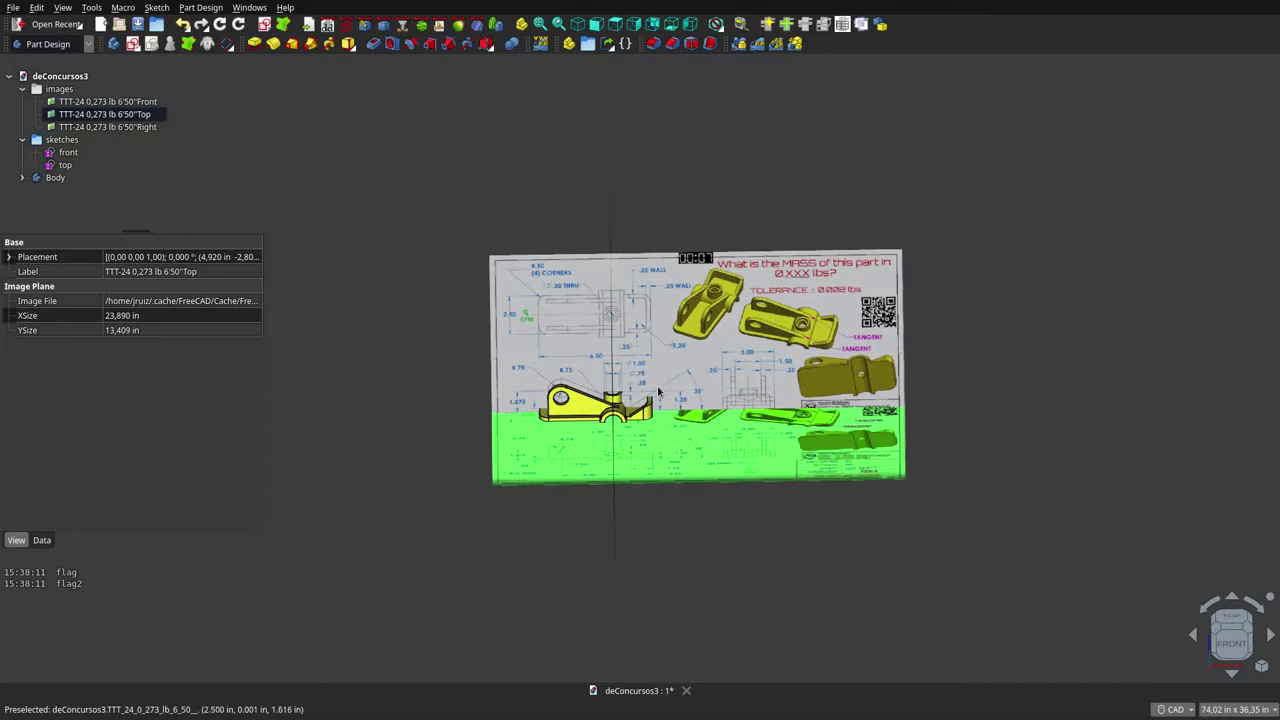
mouse_move(658, 390)
middle_down()
mouse_move(706, 344)
mouse_move(745, 372)
middle_up()
click(1100, 380)
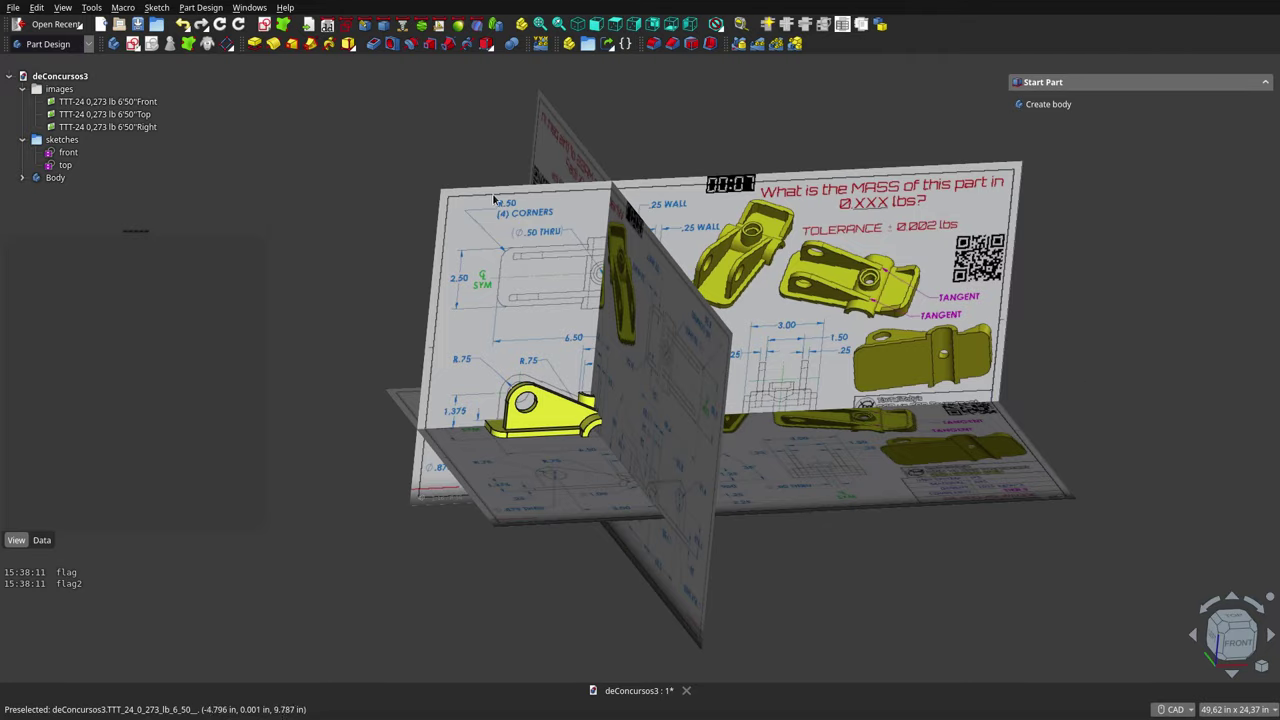
mouse_move(493, 199)
middle_down()
mouse_move(401, 102)
mouse_move(429, 157)
mouse_move(420, 179)
middle_up()
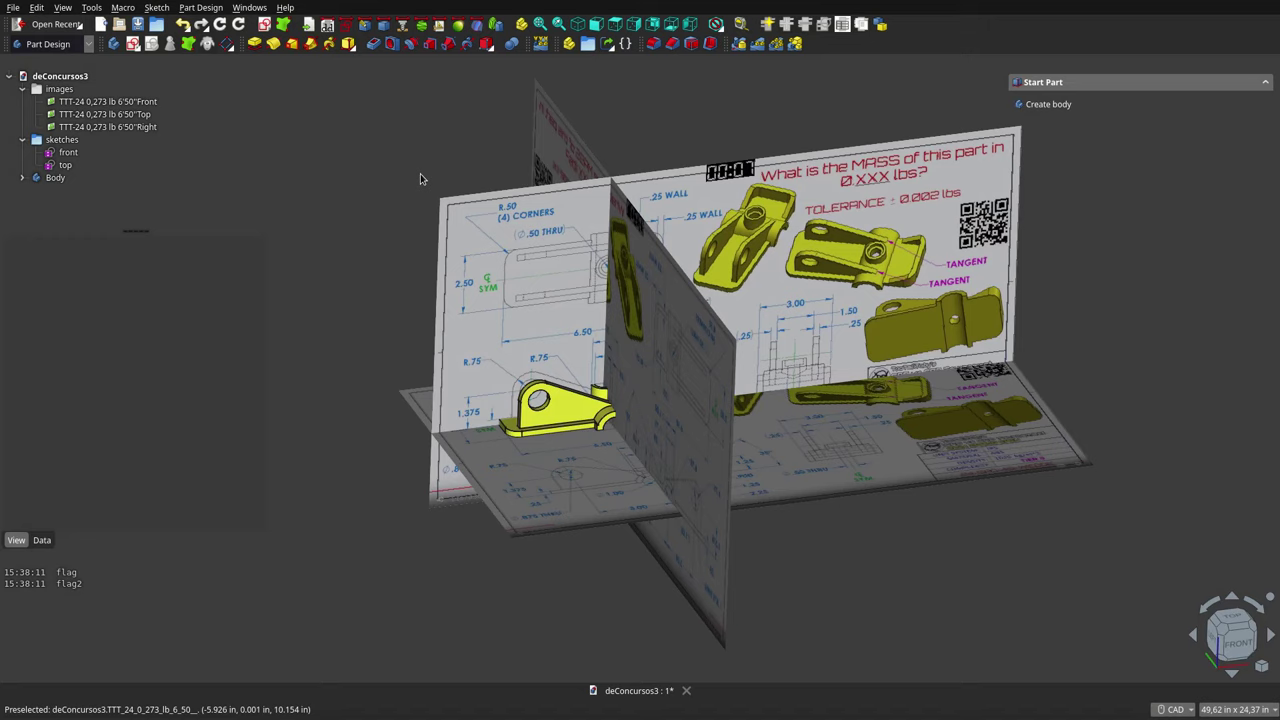
scroll(684, 335, up, 2)
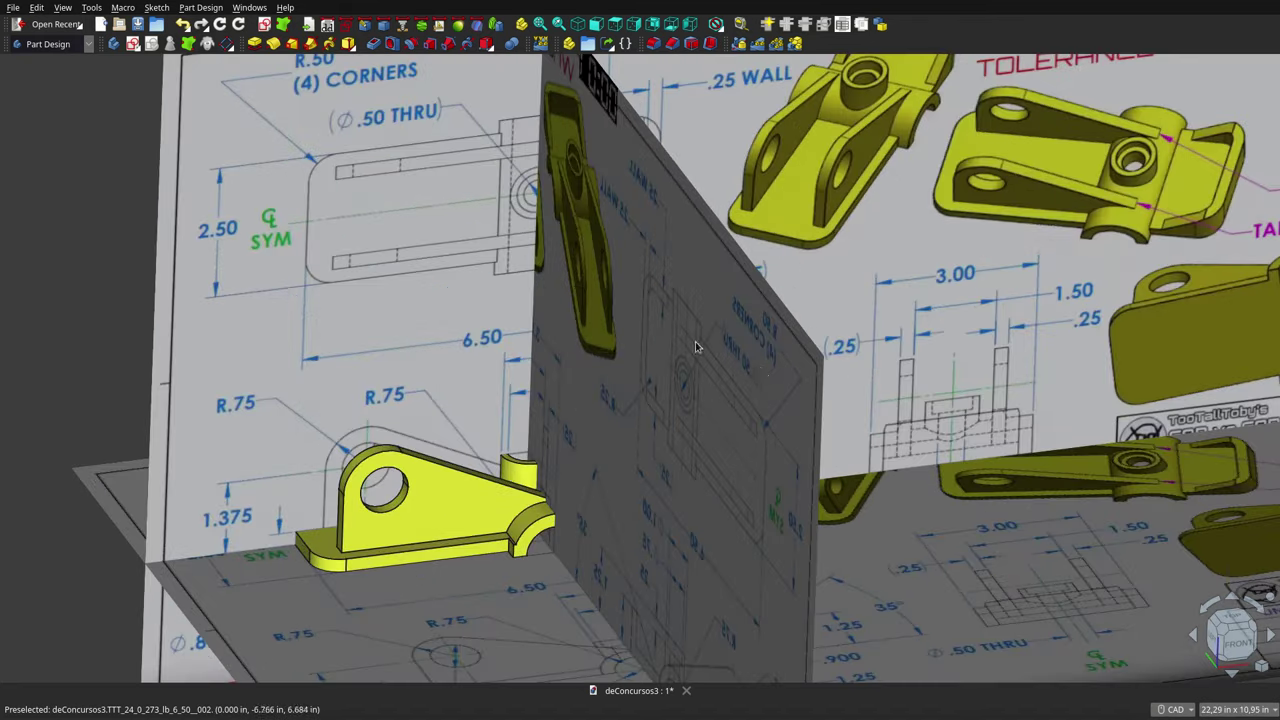
scroll(700, 380, up, 2)
scroll(698, 410, up, 2)
scroll(690, 418, up, 2)
scroll(690, 418, down, 1)
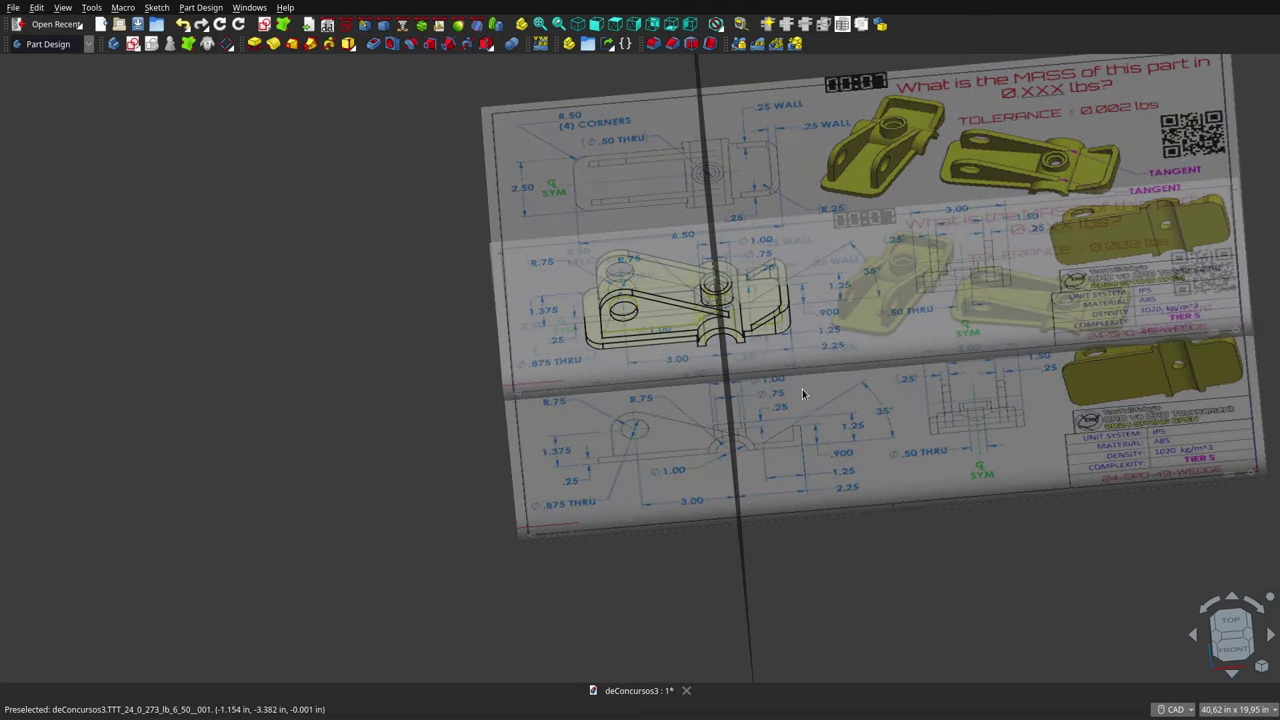
mouse_move(806, 394)
middle_down()
mouse_move(793, 504)
mouse_move(789, 450)
middle_up()
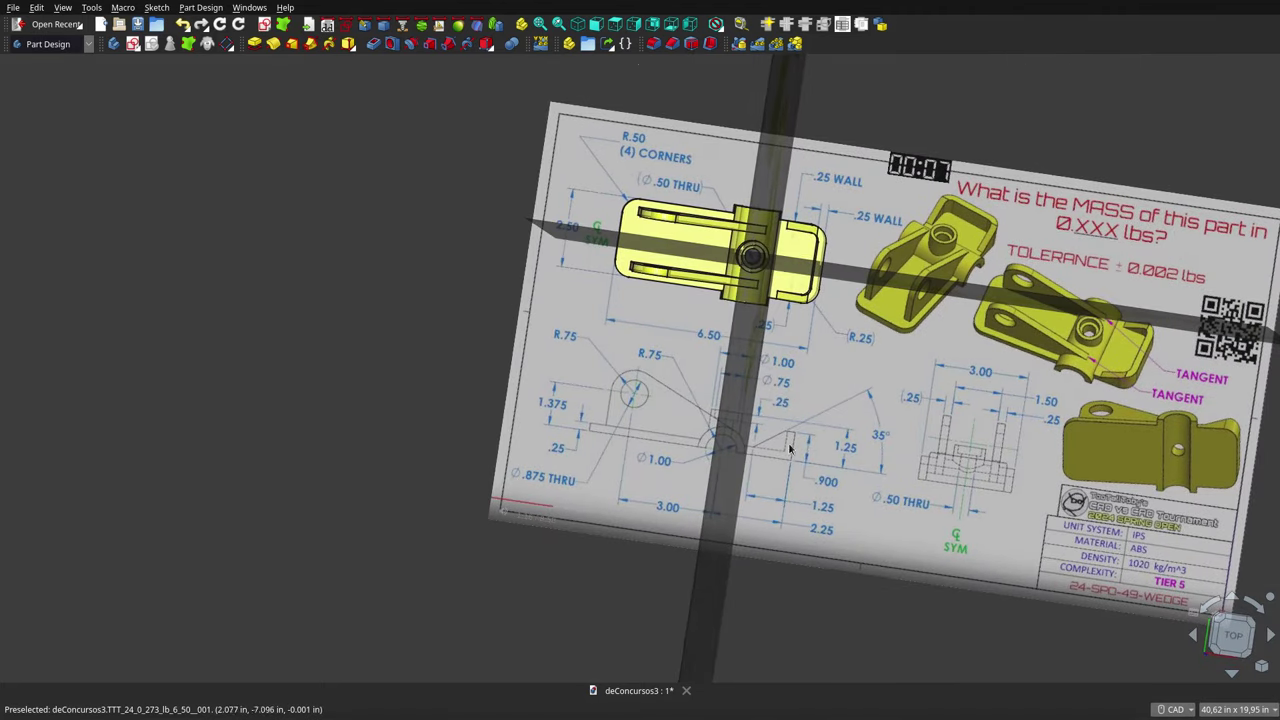
click(594, 26)
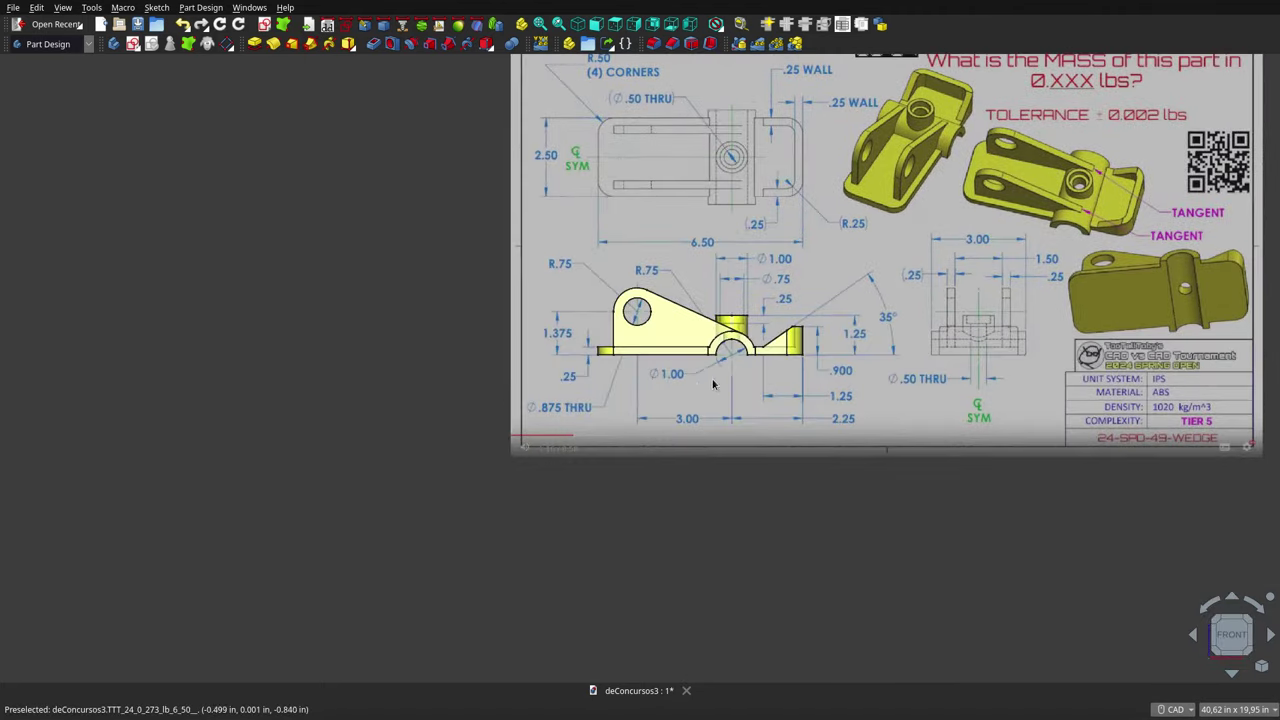
mouse_move(713, 384)
middle_down()
mouse_move(614, 366)
mouse_move(634, 403)
mouse_move(794, 449)
mouse_move(977, 455)
mouse_move(823, 477)
mouse_move(531, 463)
mouse_move(446, 400)
mouse_move(443, 374)
mouse_move(437, 402)
mouse_move(763, 451)
mouse_move(657, 457)
mouse_move(640, 443)
mouse_move(643, 313)
middle_up()
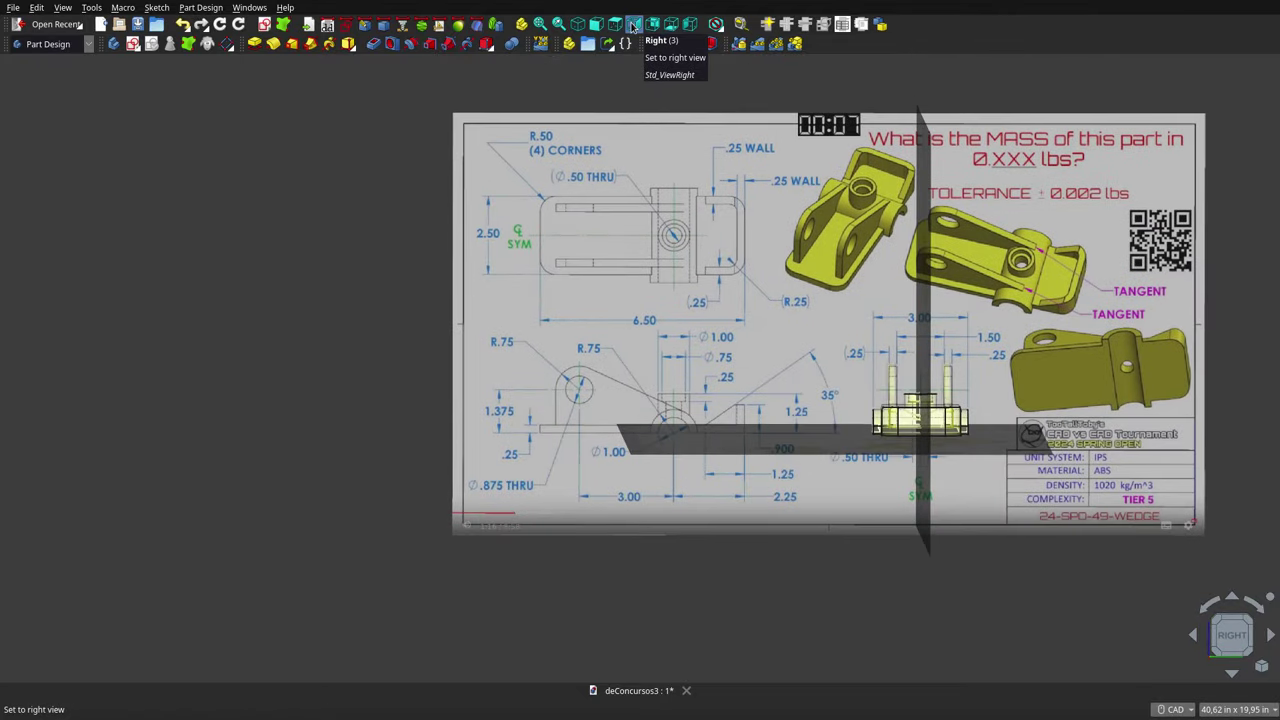
click(633, 24)
scroll(466, 230, down, 2)
scroll(878, 393, up, 4)
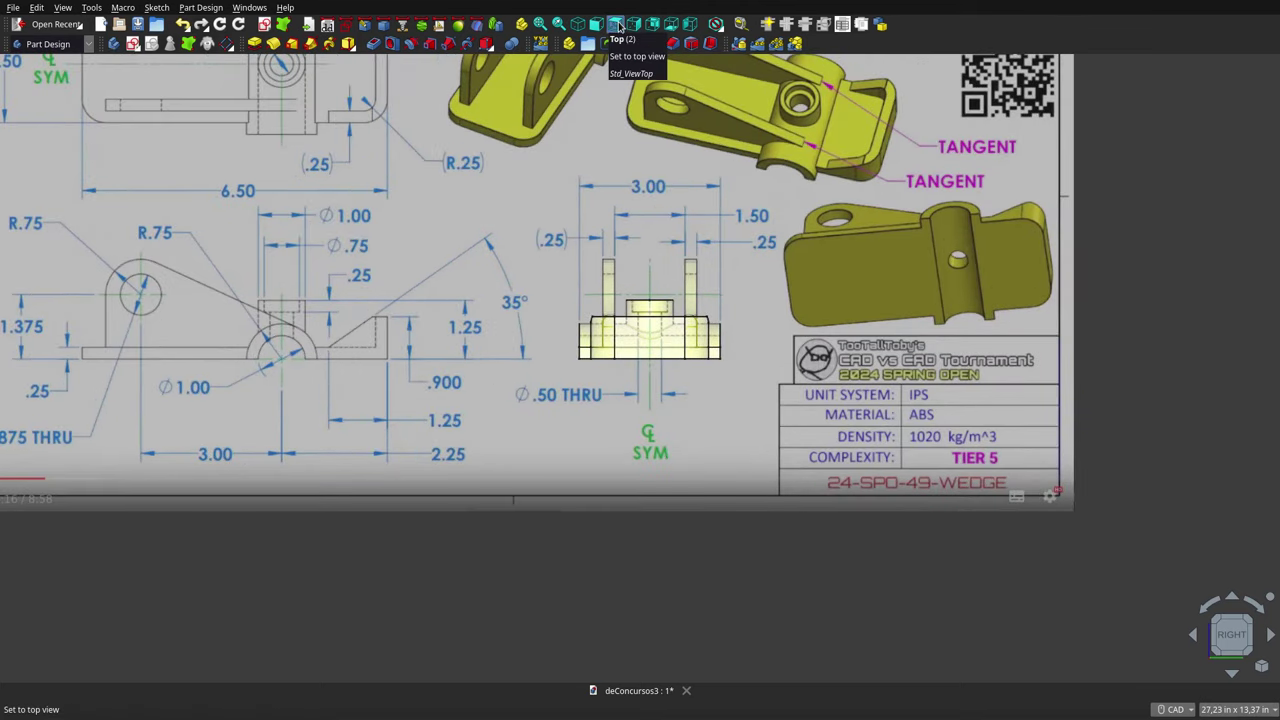
click(689, 24)
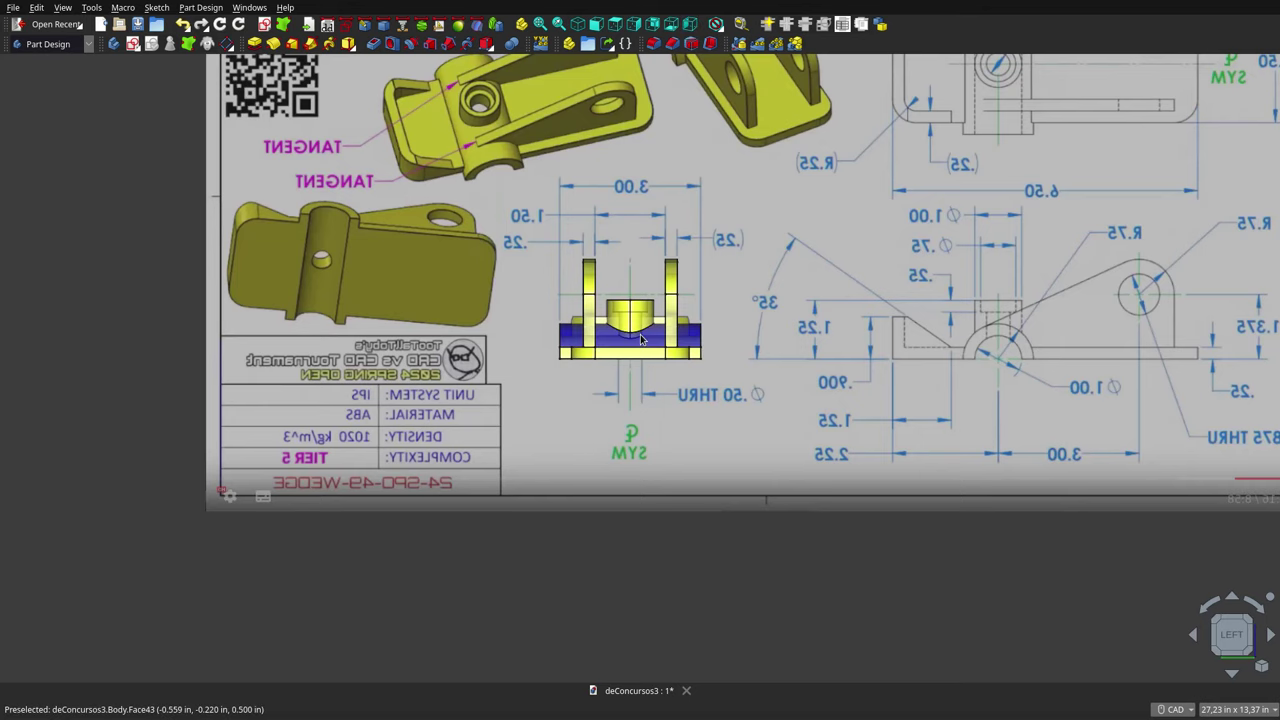
scroll(642, 340, down, 4)
mouse_move(642, 340)
middle_down()
mouse_move(514, 343)
mouse_move(567, 130)
middle_up()
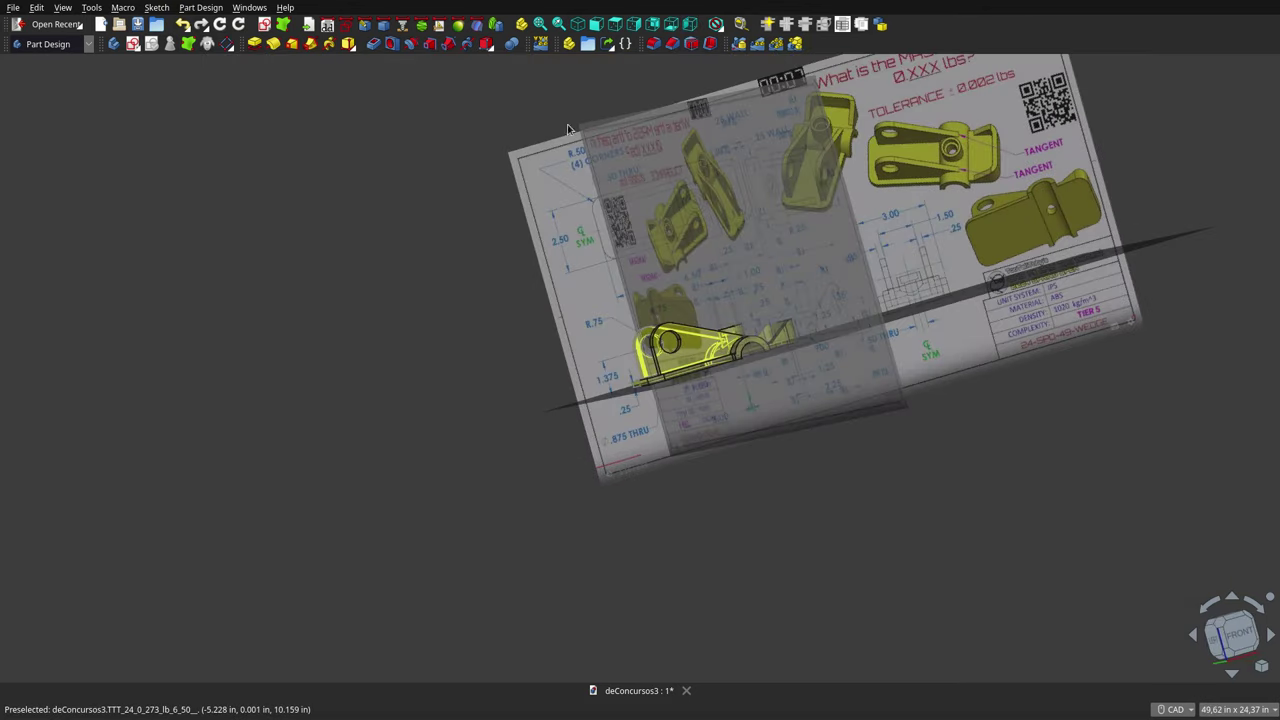
click(579, 24)
mouse_move(817, 479)
middle_down()
mouse_move(743, 586)
mouse_move(752, 540)
middle_up()
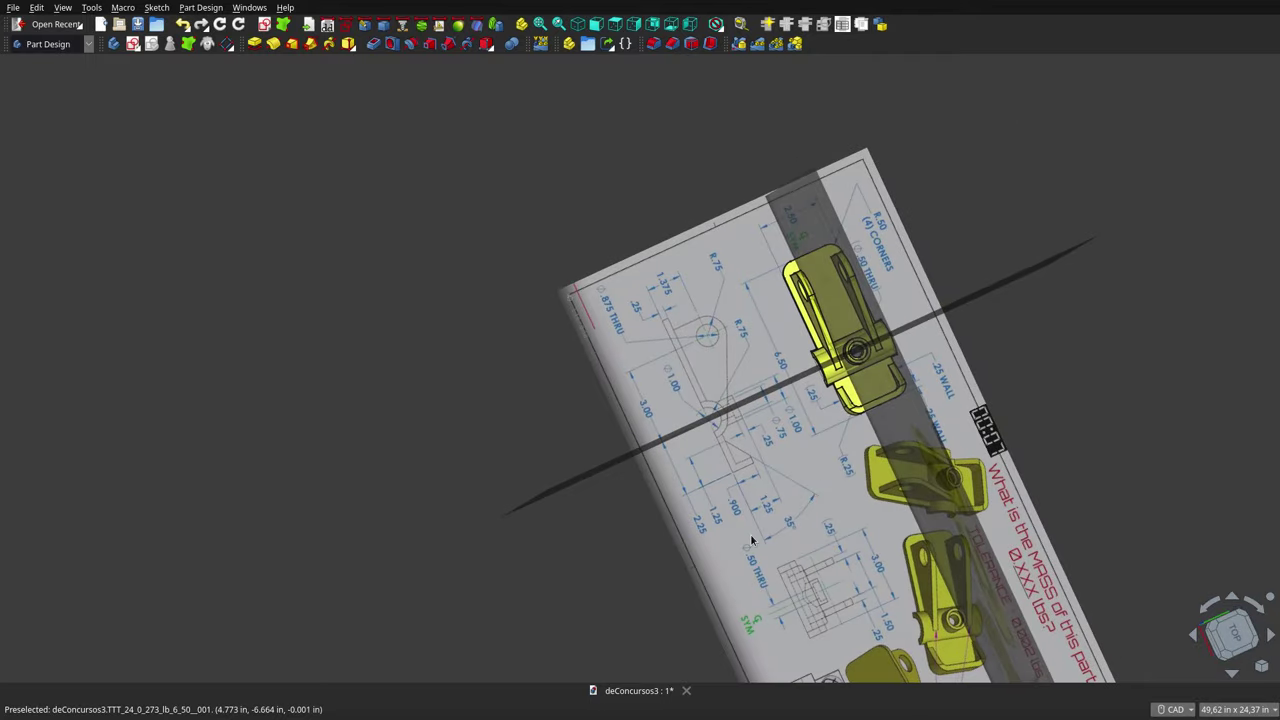